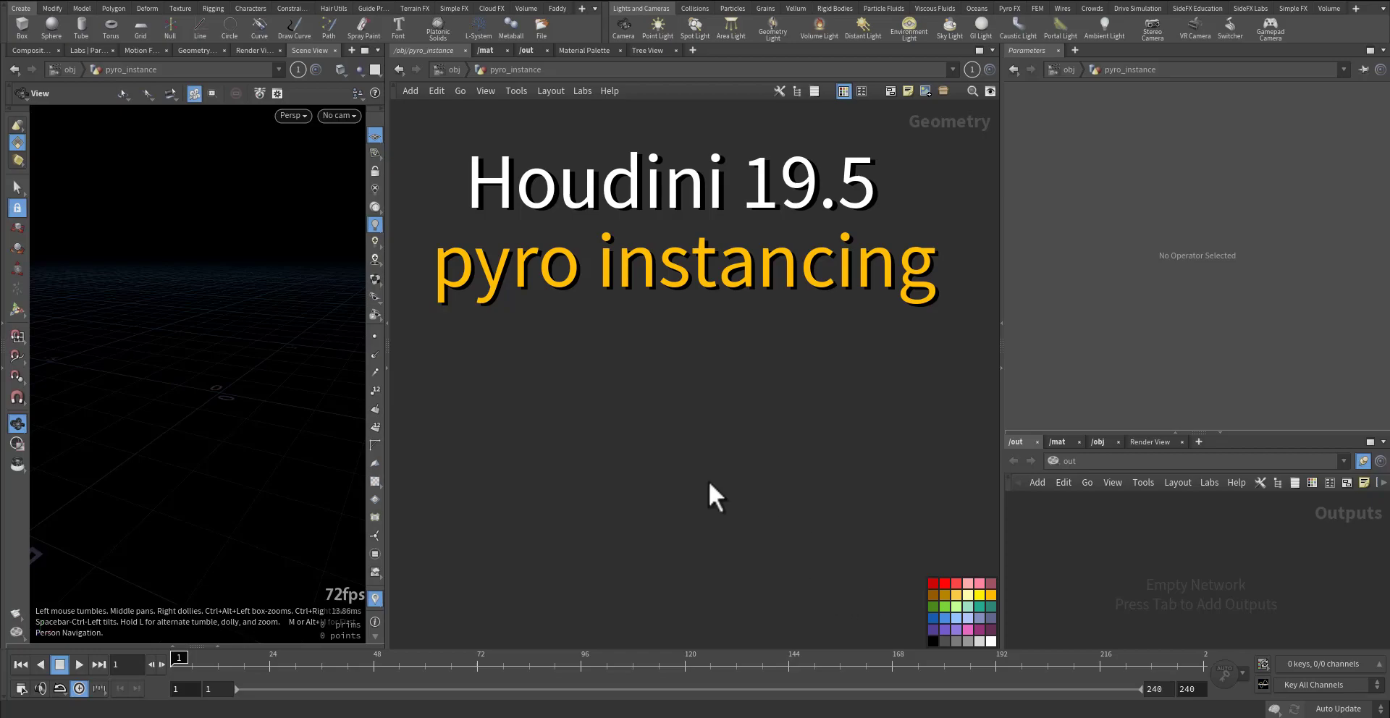
Step: Add the Pyro Configure Billowy Smoke preset network inside pyro_instance
{"action": "key", "text": "Tab"}
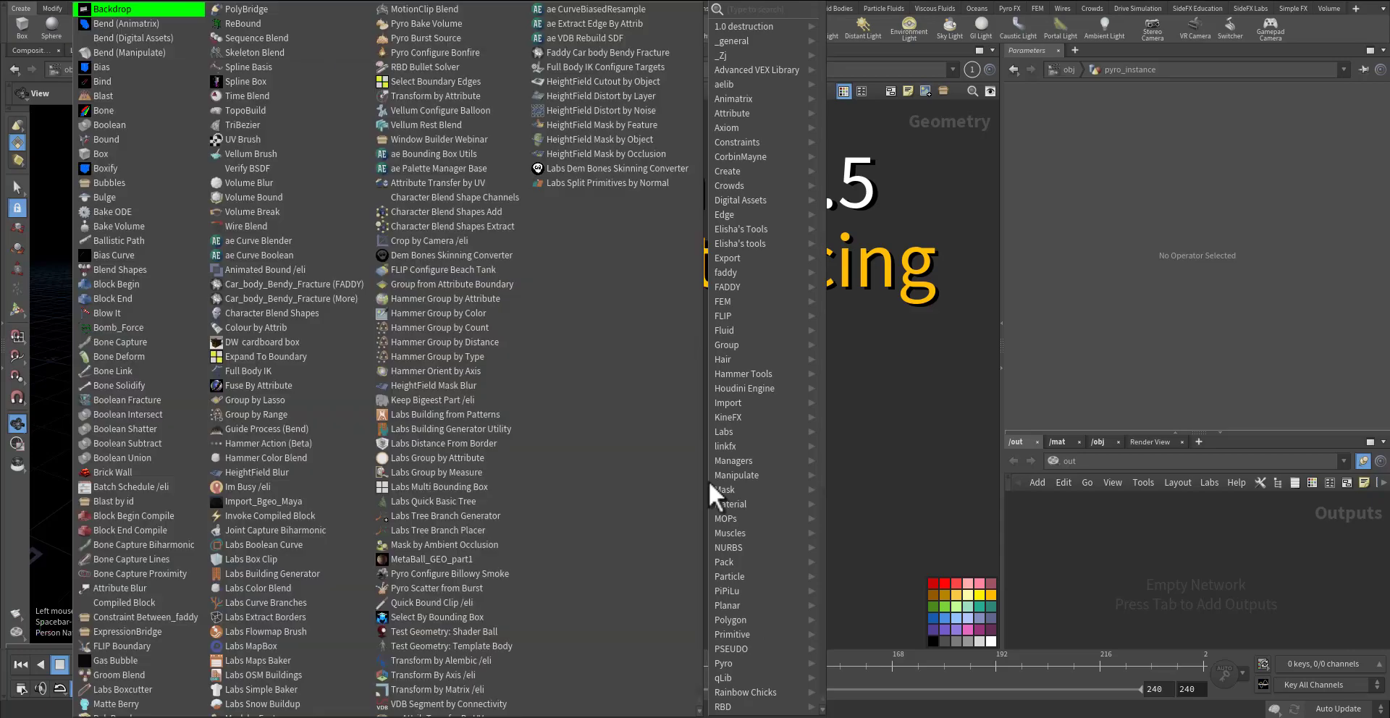
{"action": "type", "text": "billo"}
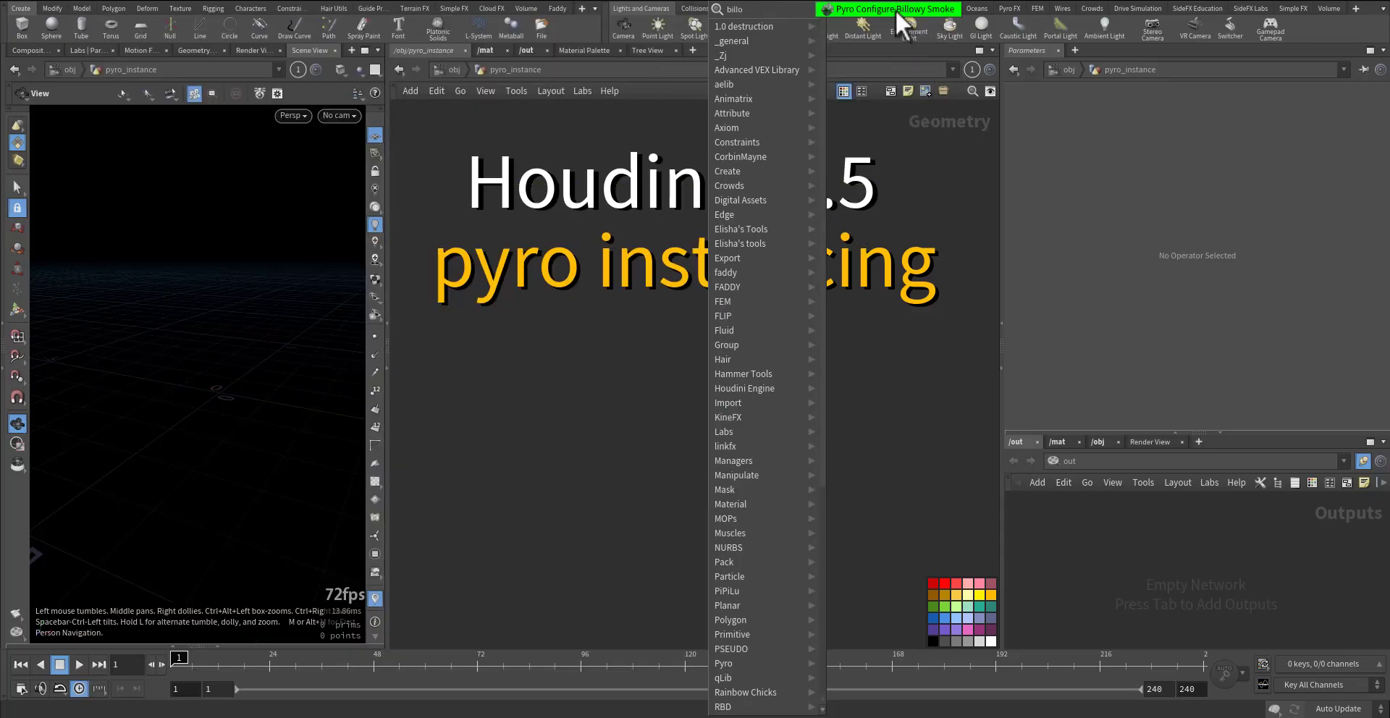
{"action": "left_click", "coordinate": [895, 10]}
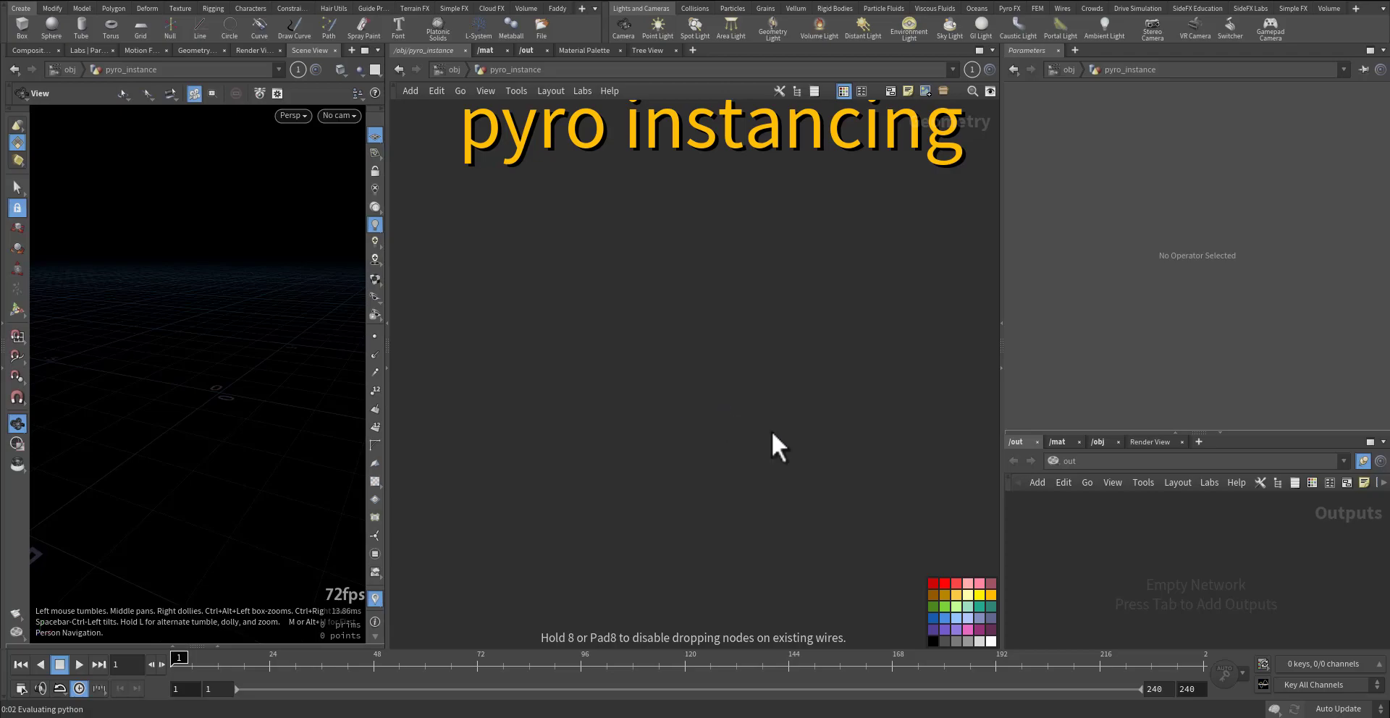
{"action": "left_click", "coordinate": [853, 381]}
{"action": "key", "text": "h"}
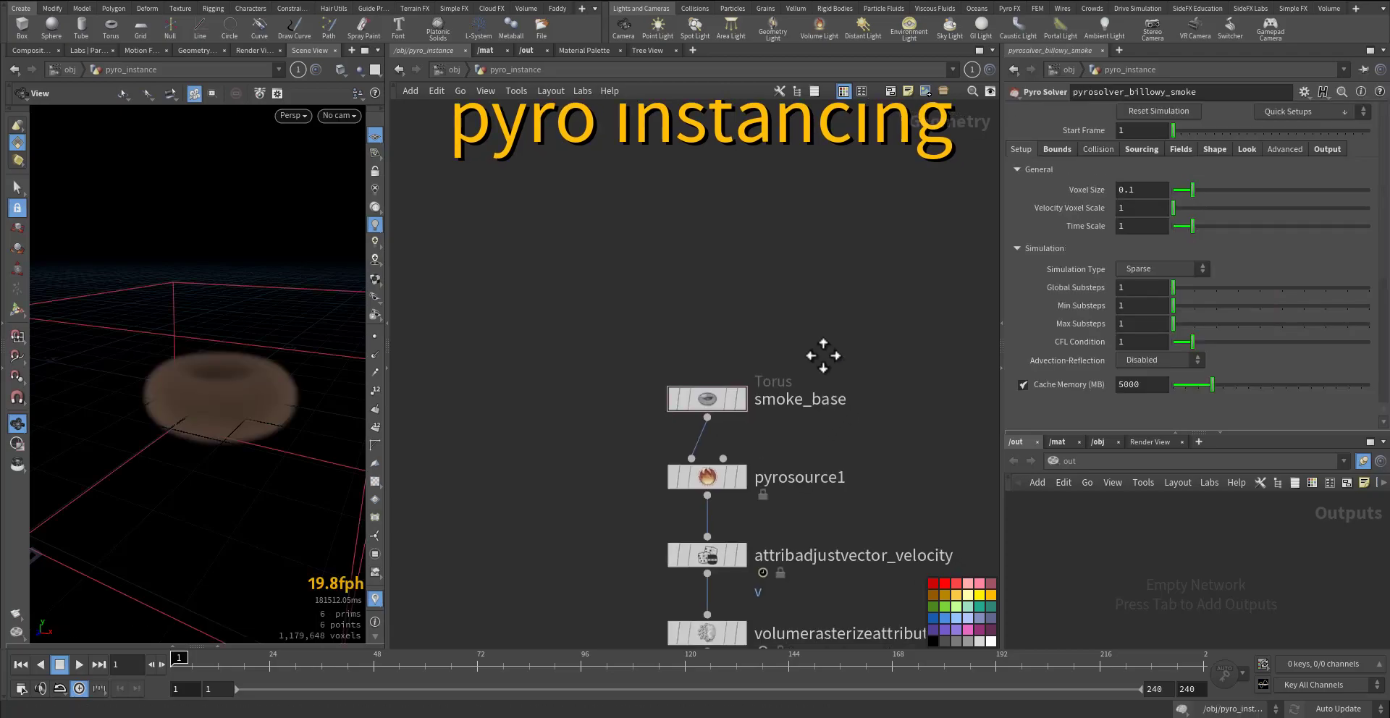
{"action": "scroll", "coordinate": [771, 306], "scroll_direction": "up", "scroll_amount": 2}
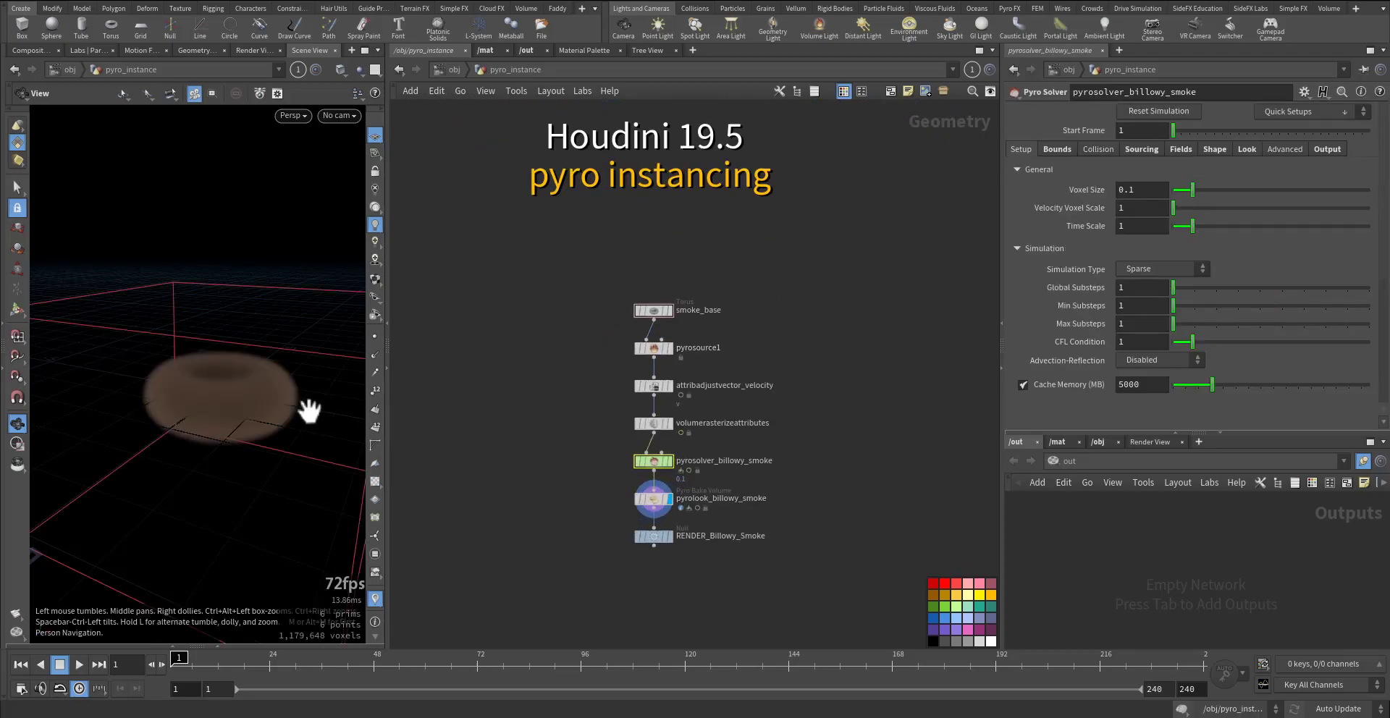
{"action": "right_click_drag", "start_coordinate": [318, 409], "coordinate": [205, 426]}
{"action": "left_click_drag", "start_coordinate": [205, 426], "coordinate": [237, 421]}
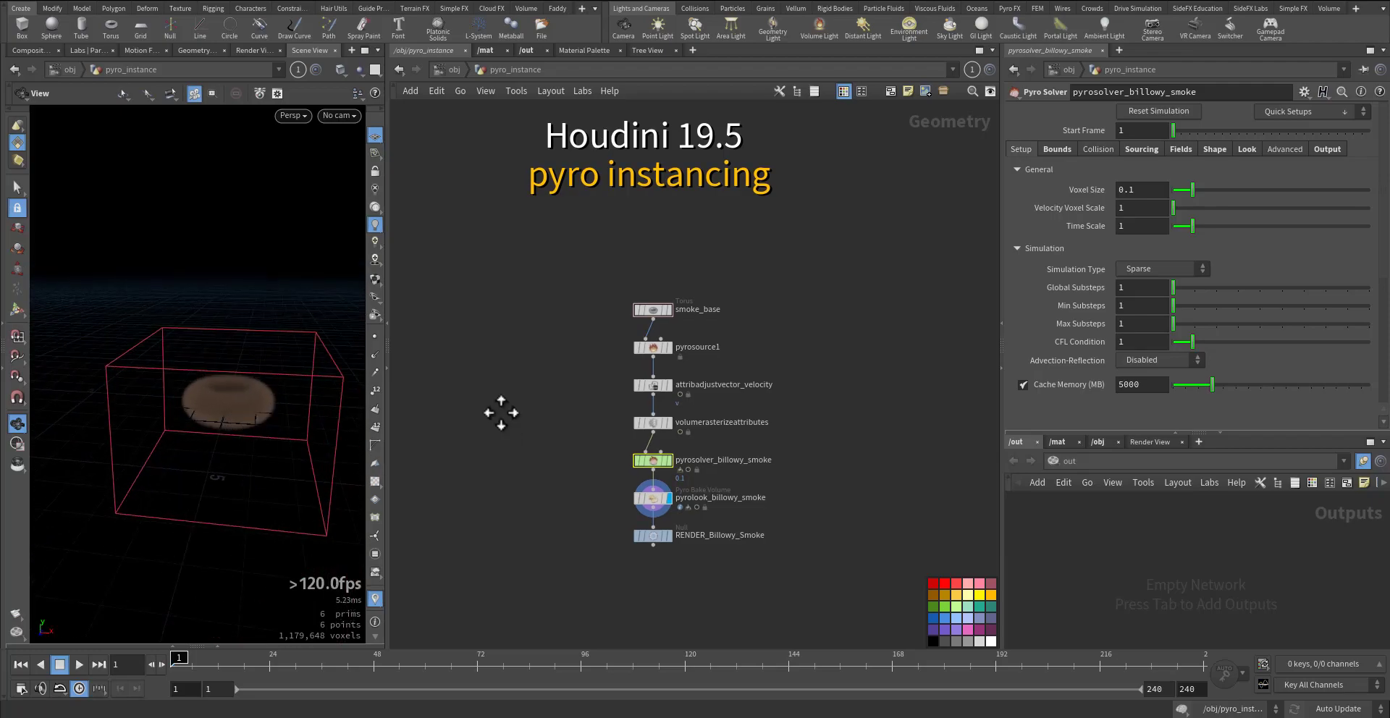
{"action": "scroll", "coordinate": [515, 455], "scroll_direction": "up", "scroll_amount": 3}
Step: Disconnect the billowy smoke pyro solver from volumerasterizeattributes and move the solver, look and render nodes aside
{"action": "left_click", "coordinate": [588, 403]}
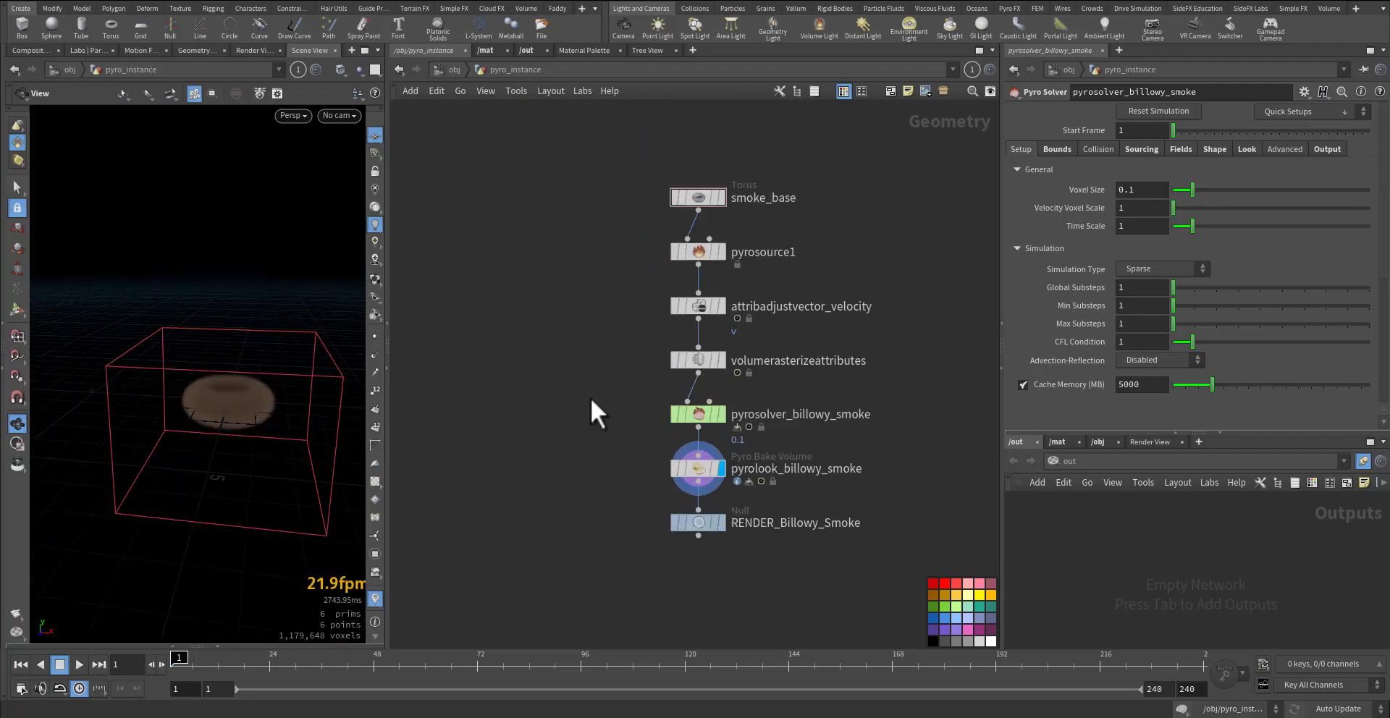
{"action": "key", "text": "y"}
{"action": "left_click_drag", "start_coordinate": [590, 397], "coordinate": [873, 393]}
{"action": "left_click_drag", "start_coordinate": [638, 385], "coordinate": [775, 559]}
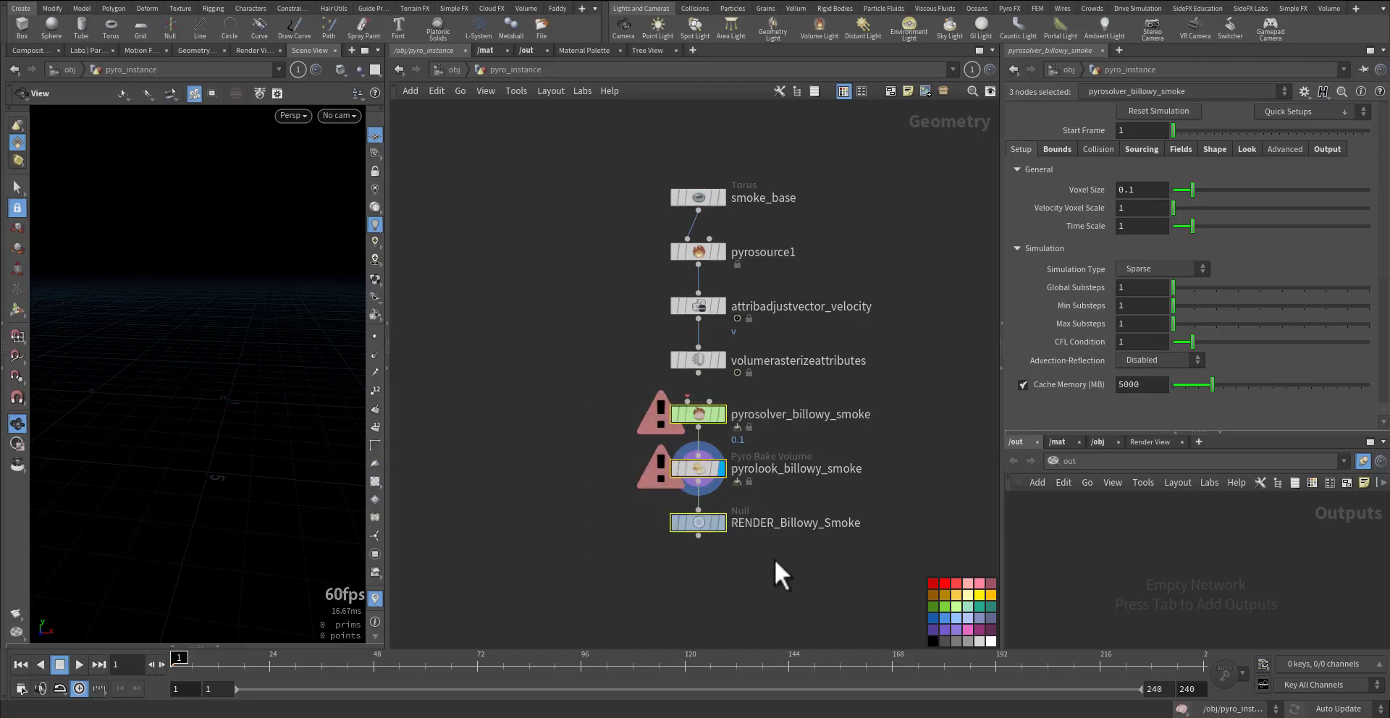
{"action": "middle_click_drag", "start_coordinate": [775, 559], "coordinate": [685, 548]}
{"action": "scroll", "coordinate": [685, 547], "scroll_direction": "down", "scroll_amount": 3}
{"action": "left_click_drag", "start_coordinate": [627, 462], "coordinate": [899, 478]}
{"action": "middle_click_drag", "start_coordinate": [754, 461], "coordinate": [779, 482]}
{"action": "scroll", "coordinate": [663, 417], "scroll_direction": "up", "scroll_amount": 4}
Step: Examine the parameters of the source chain nodes and the node info of volumerasterizeattributes
{"action": "left_click", "coordinate": [574, 274]}
{"action": "left_click_drag", "start_coordinate": [556, 265], "coordinate": [753, 322]}
{"action": "key", "text": "Down"}
{"action": "key", "text": "Down"}
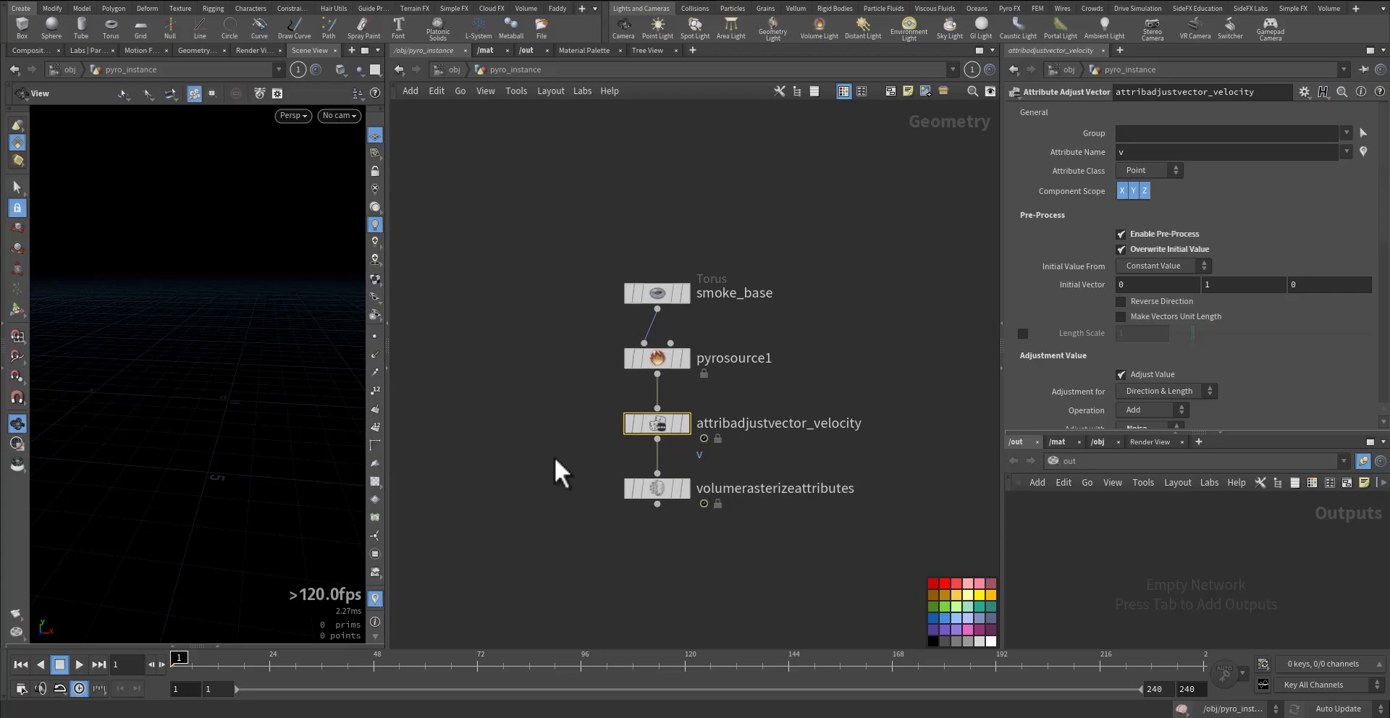
{"action": "key", "text": "Down"}
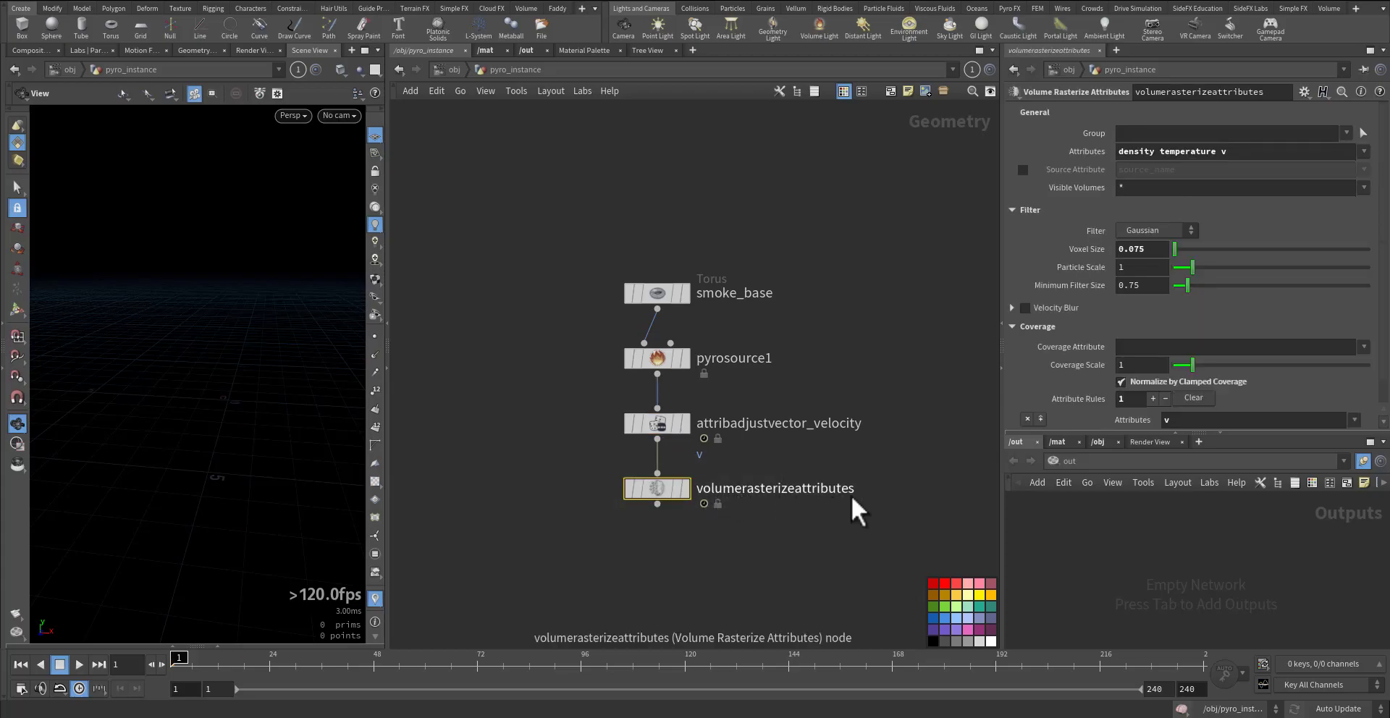
{"action": "middle_click", "coordinate": [665, 484]}
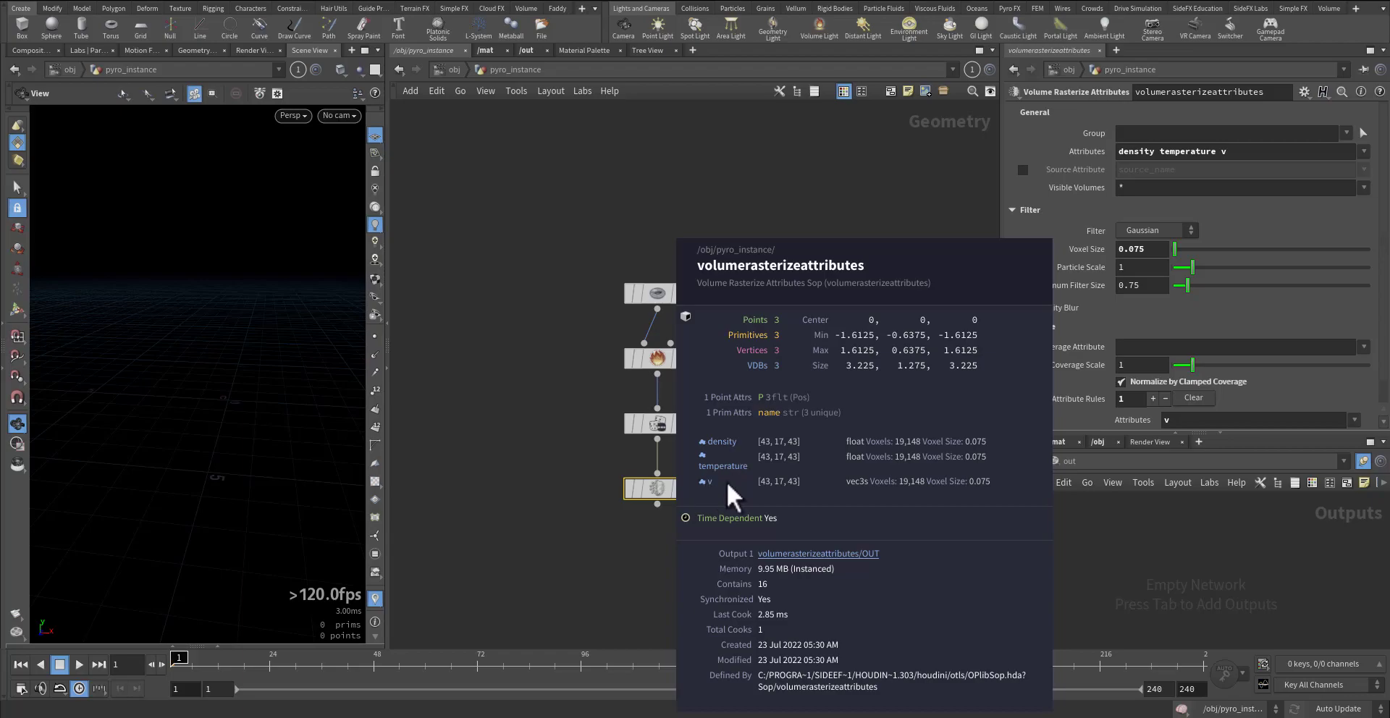
{"action": "middle_click_drag", "start_coordinate": [744, 516], "coordinate": [746, 476]}
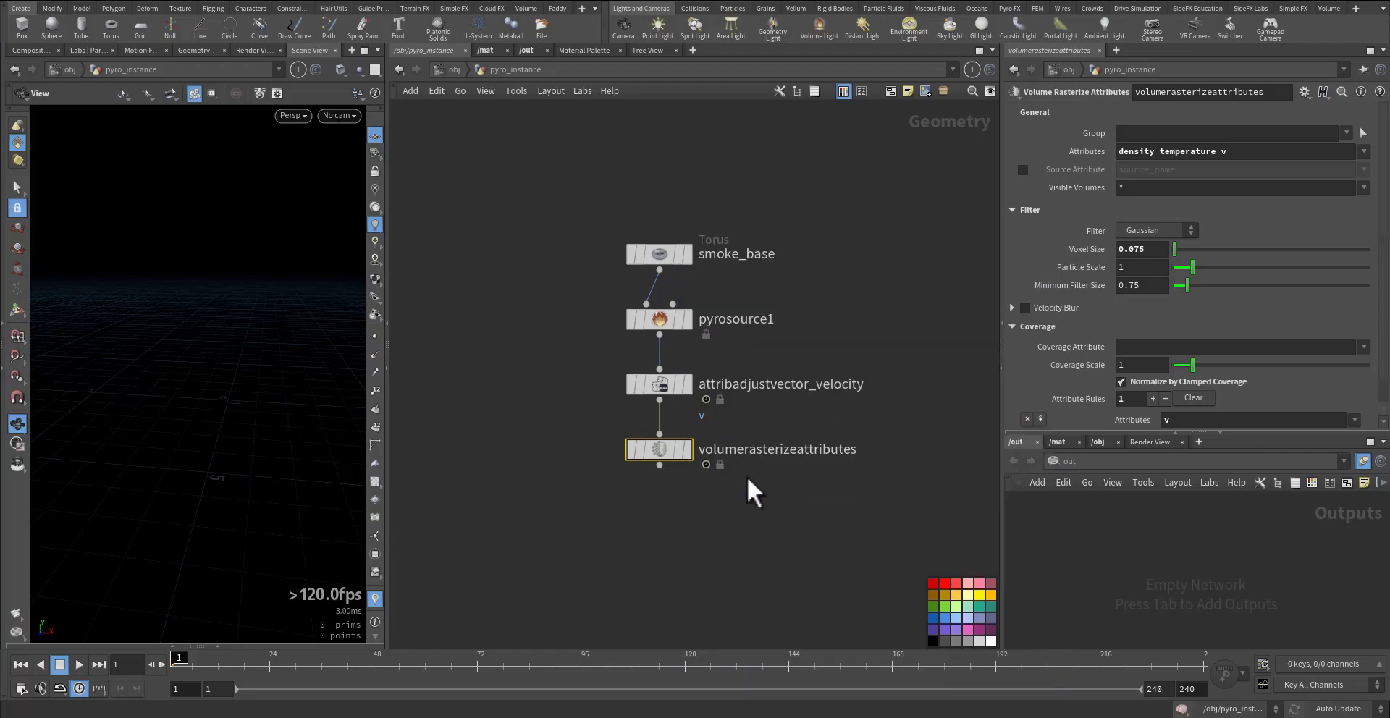
Step: Add a Pyro Source Pack node below volumerasterizeattributes and connect it to that node's output
{"action": "key", "text": "Tab"}
{"action": "type", "text": "py"}
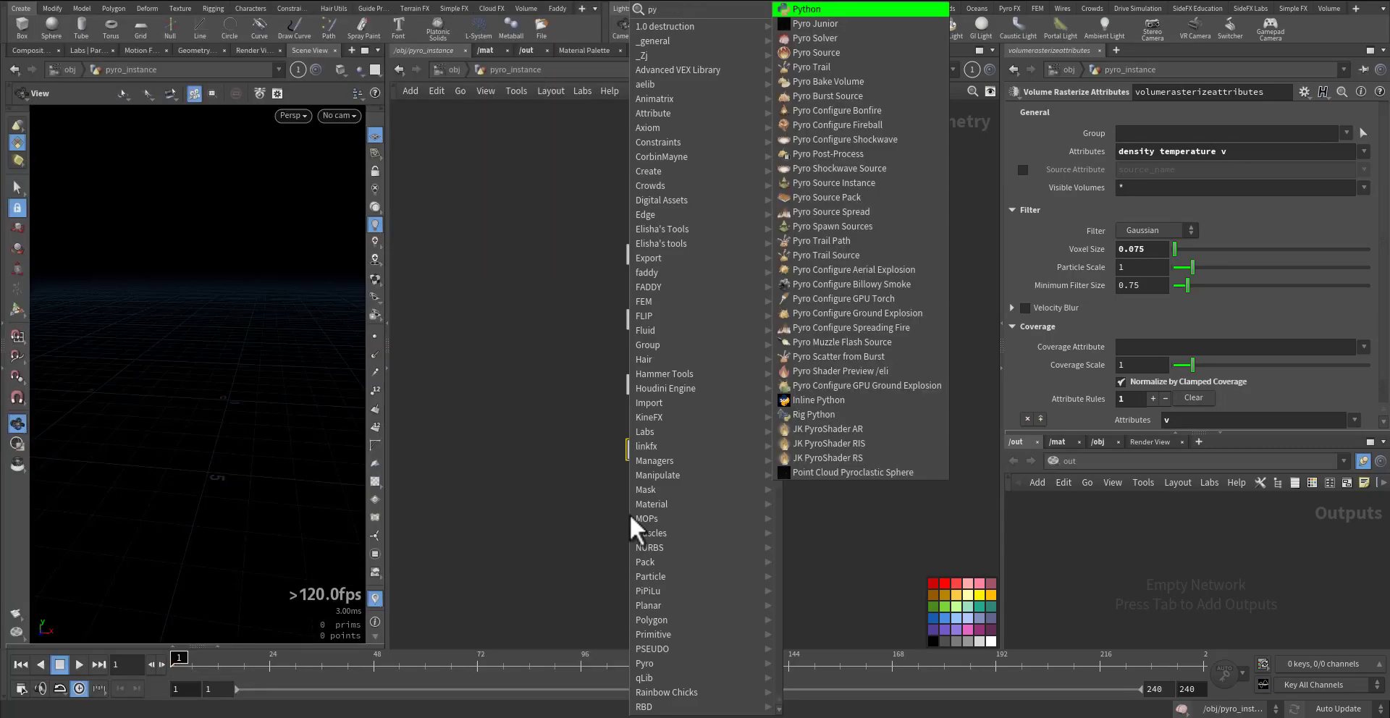
{"action": "type", "text": "soupa"}
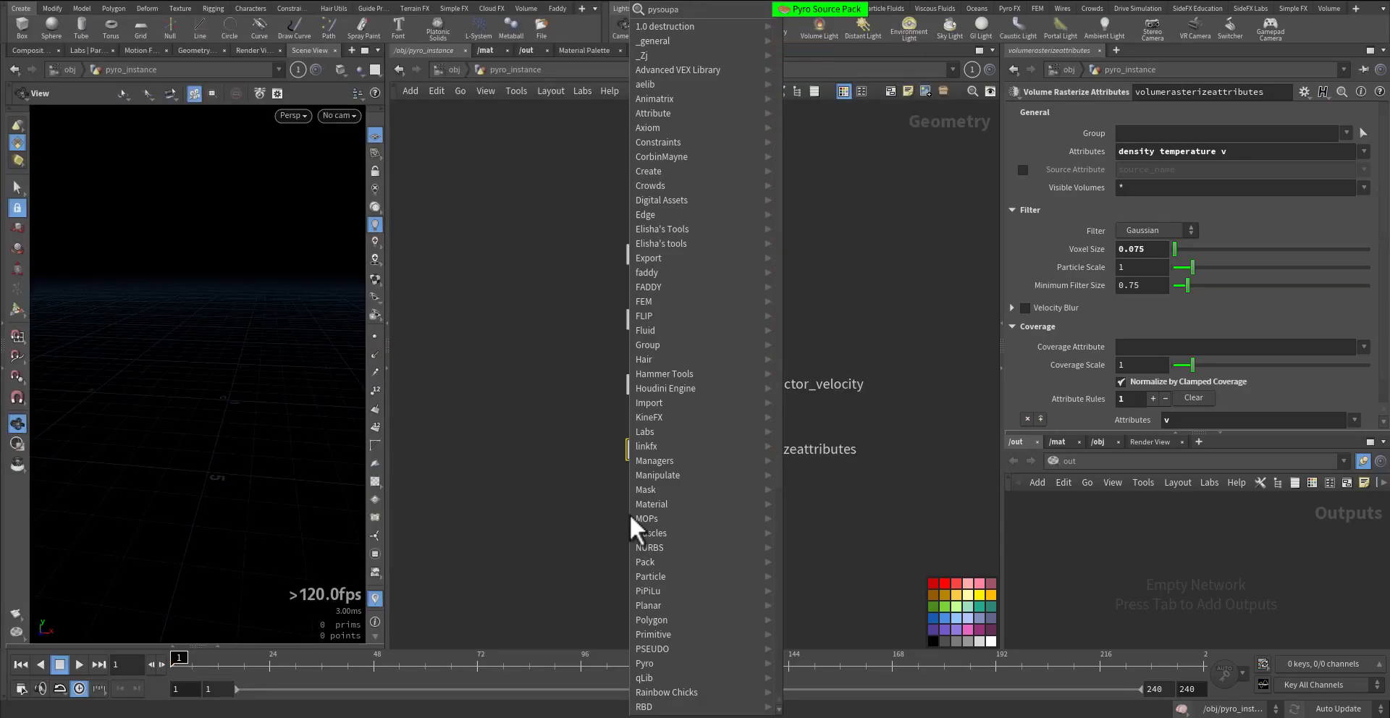
{"action": "left_click", "coordinate": [827, 8]}
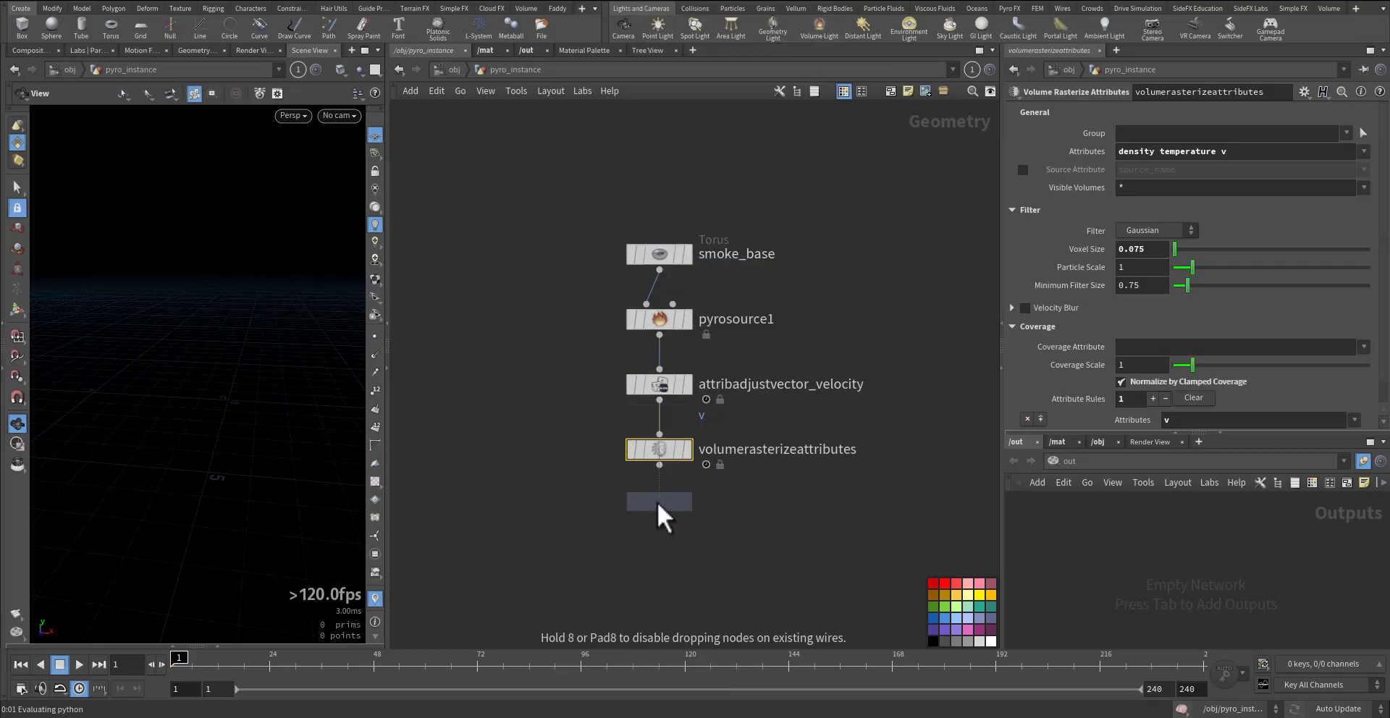
{"action": "left_click", "coordinate": [656, 524]}
{"action": "left_click", "coordinate": [659, 465]}
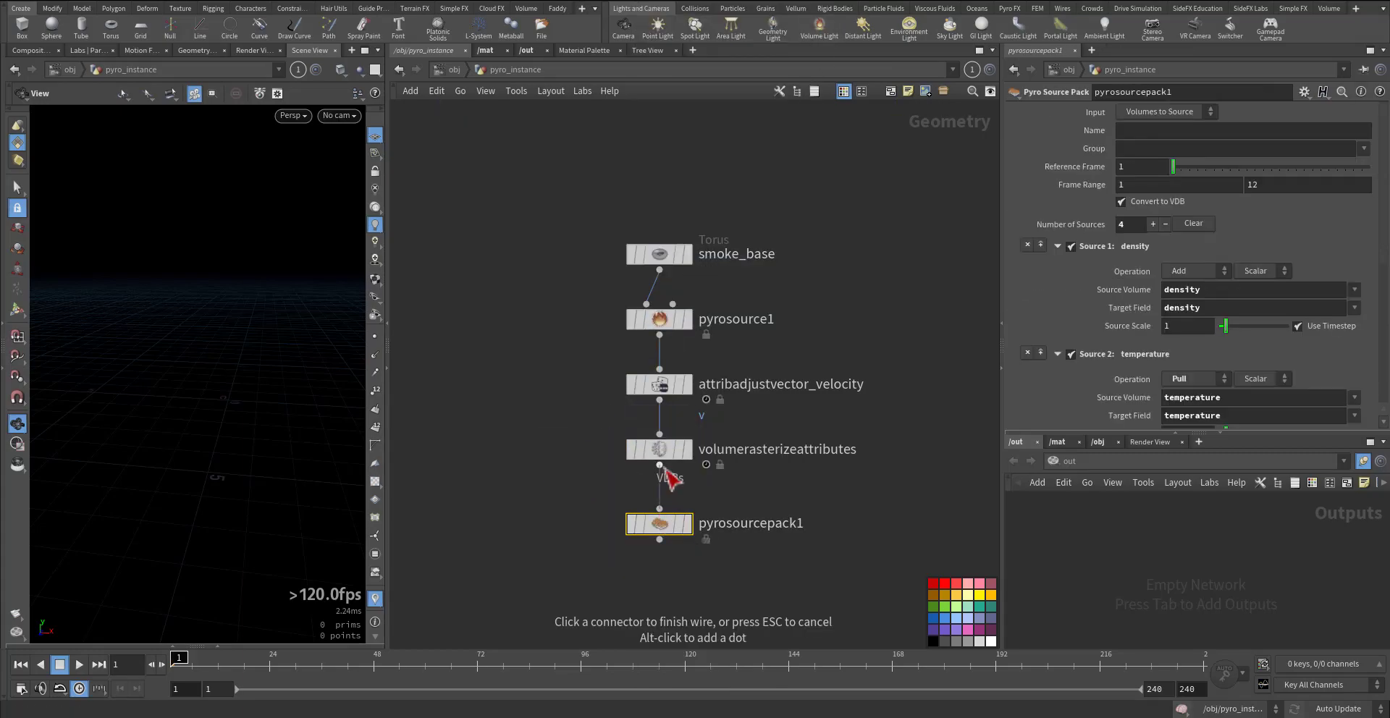
{"action": "left_click", "coordinate": [659, 520]}
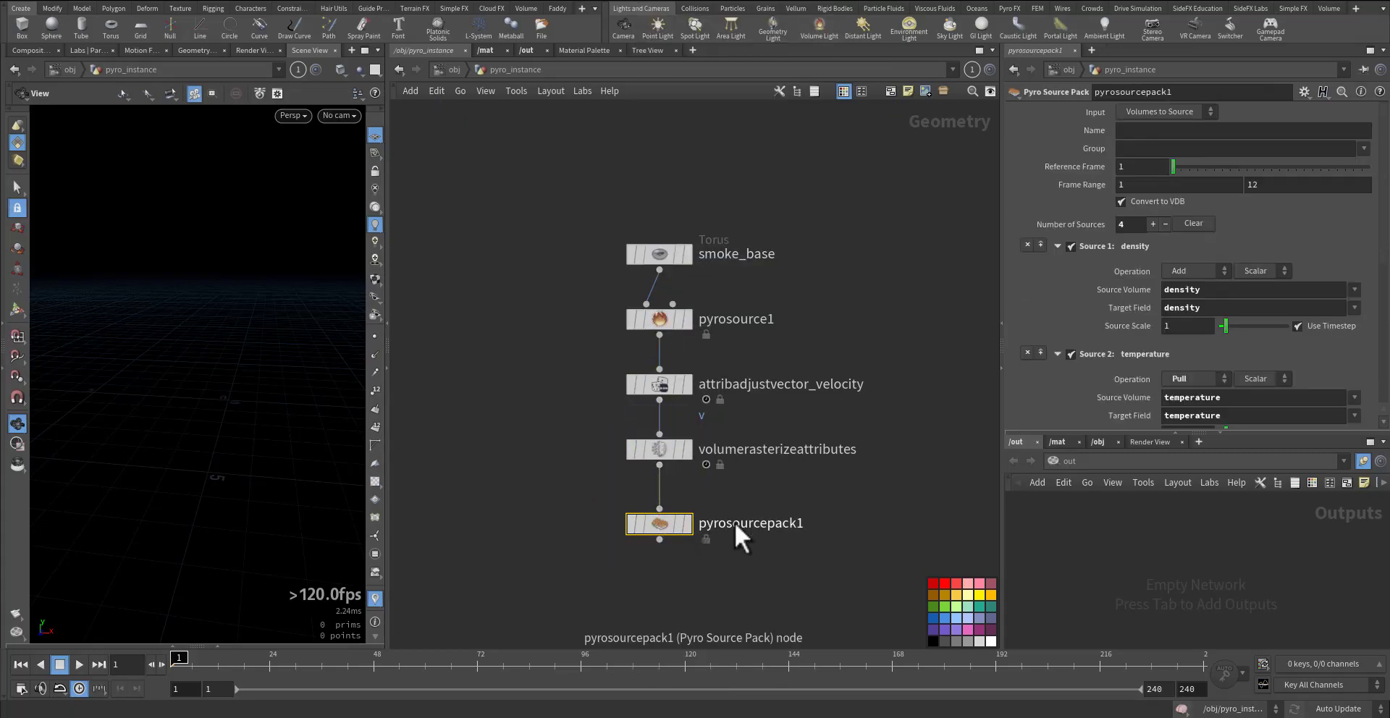
Step: Name the packed source torus_smoke and display the Pyro Source Pack in the viewport
{"action": "left_click", "coordinate": [1153, 131]}
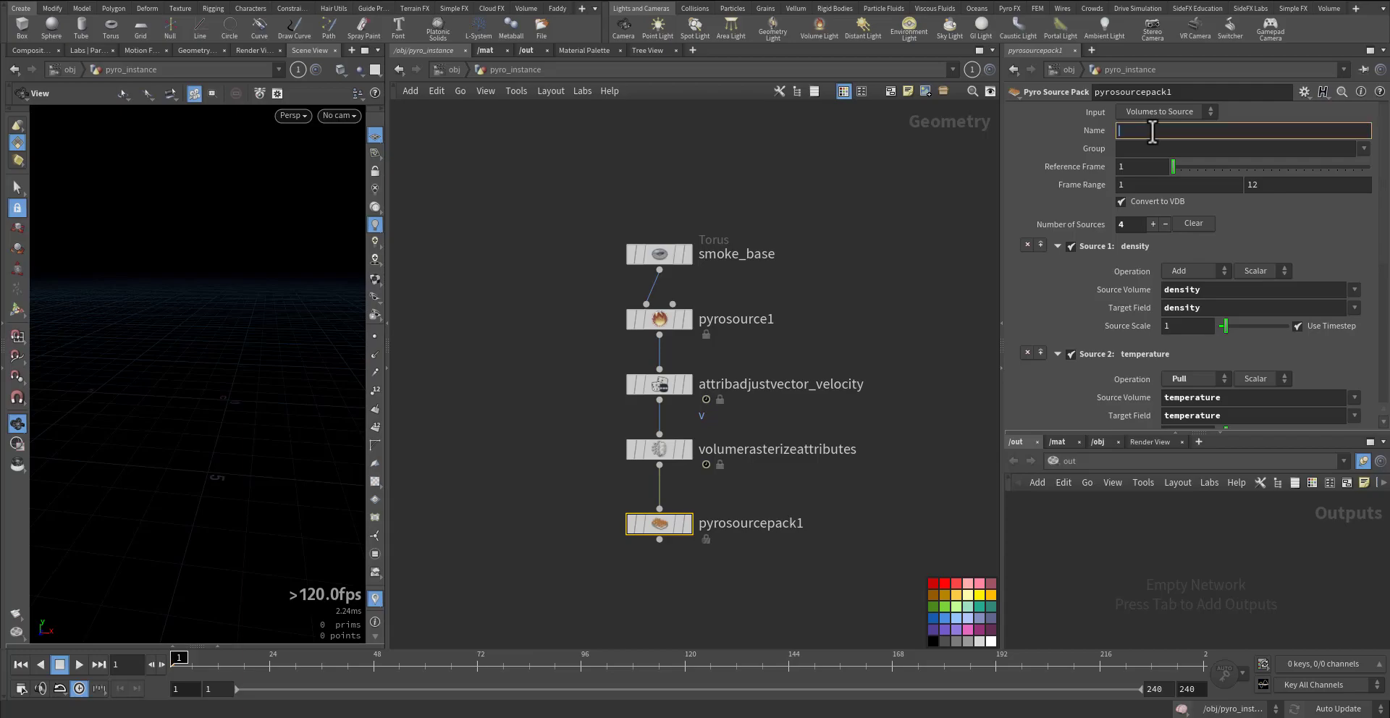
{"action": "type", "text": "torus_smoke"}
{"action": "left_click", "coordinate": [878, 528]}
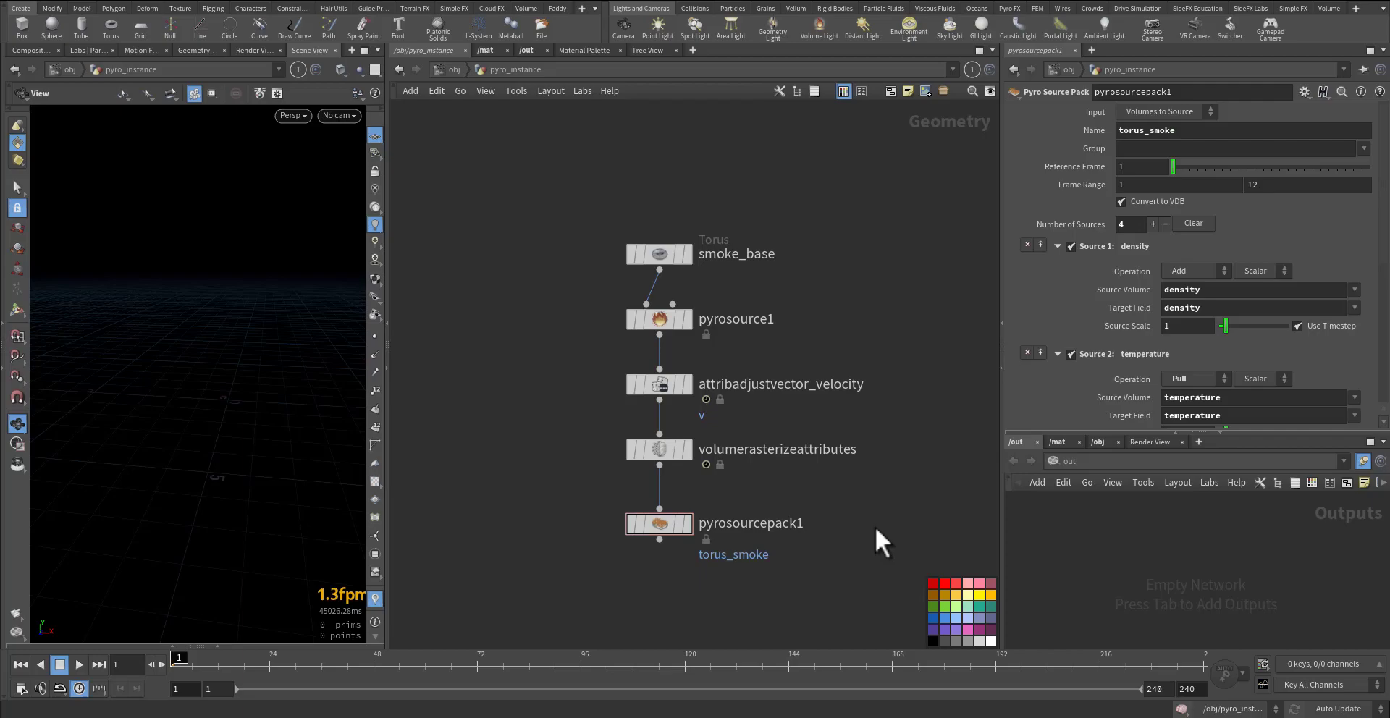
{"action": "left_click", "coordinate": [691, 528]}
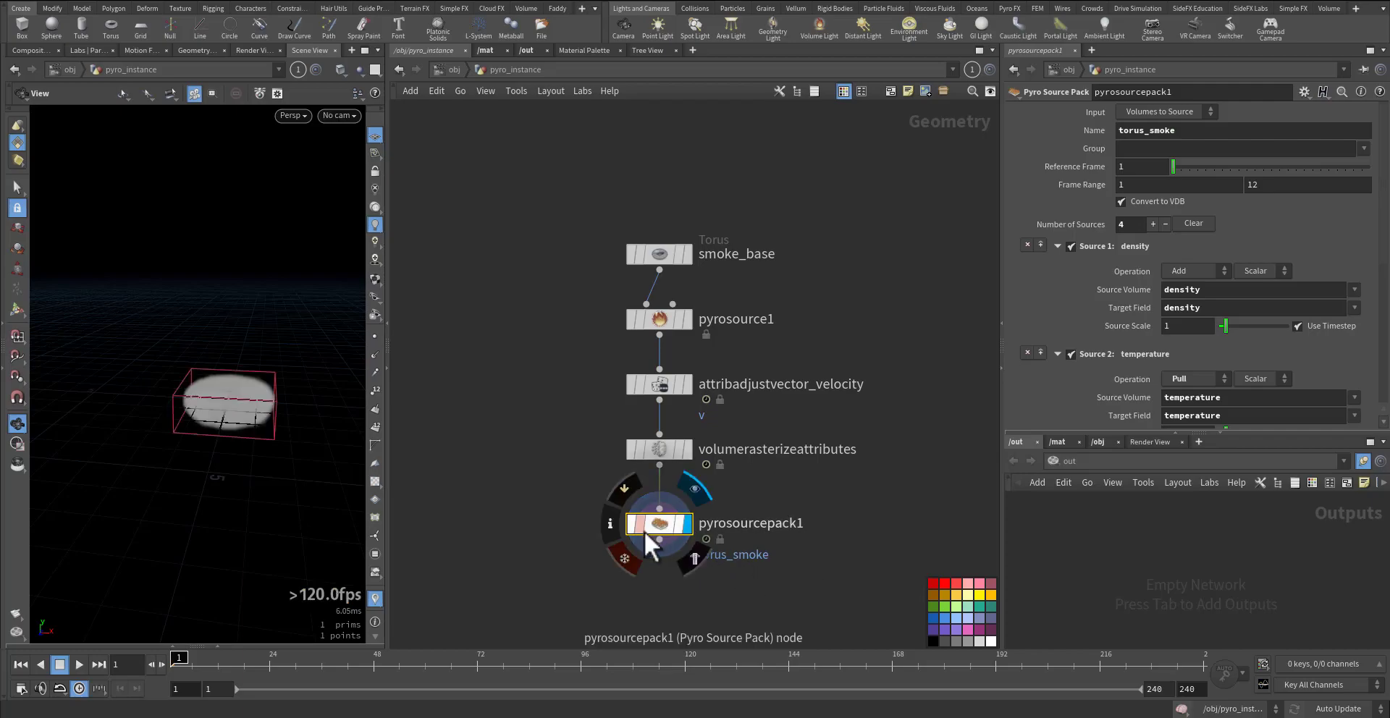
Step: Check the Pyro Source Pack's node info and its density, temperature, flame and vel source settings
{"action": "middle_click", "coordinate": [663, 524]}
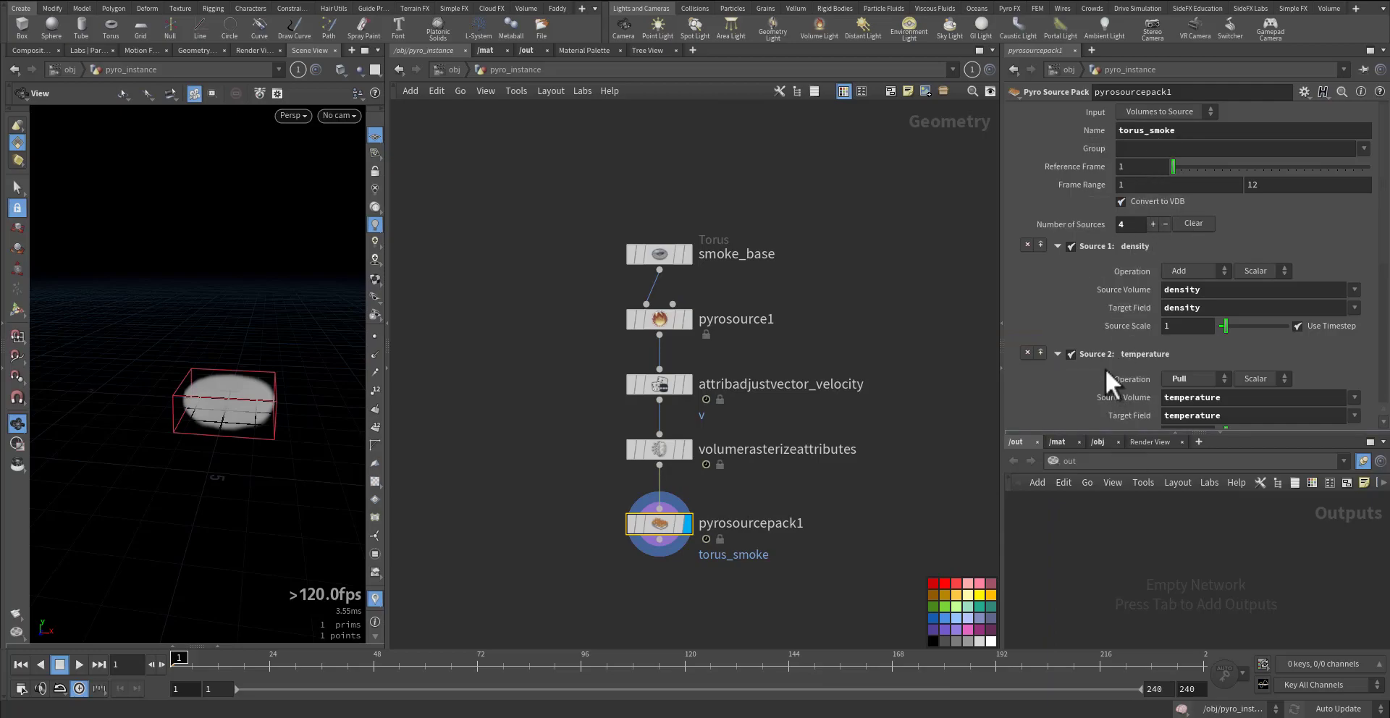
{"action": "scroll", "coordinate": [1105, 368], "scroll_direction": "down", "scroll_amount": 6}
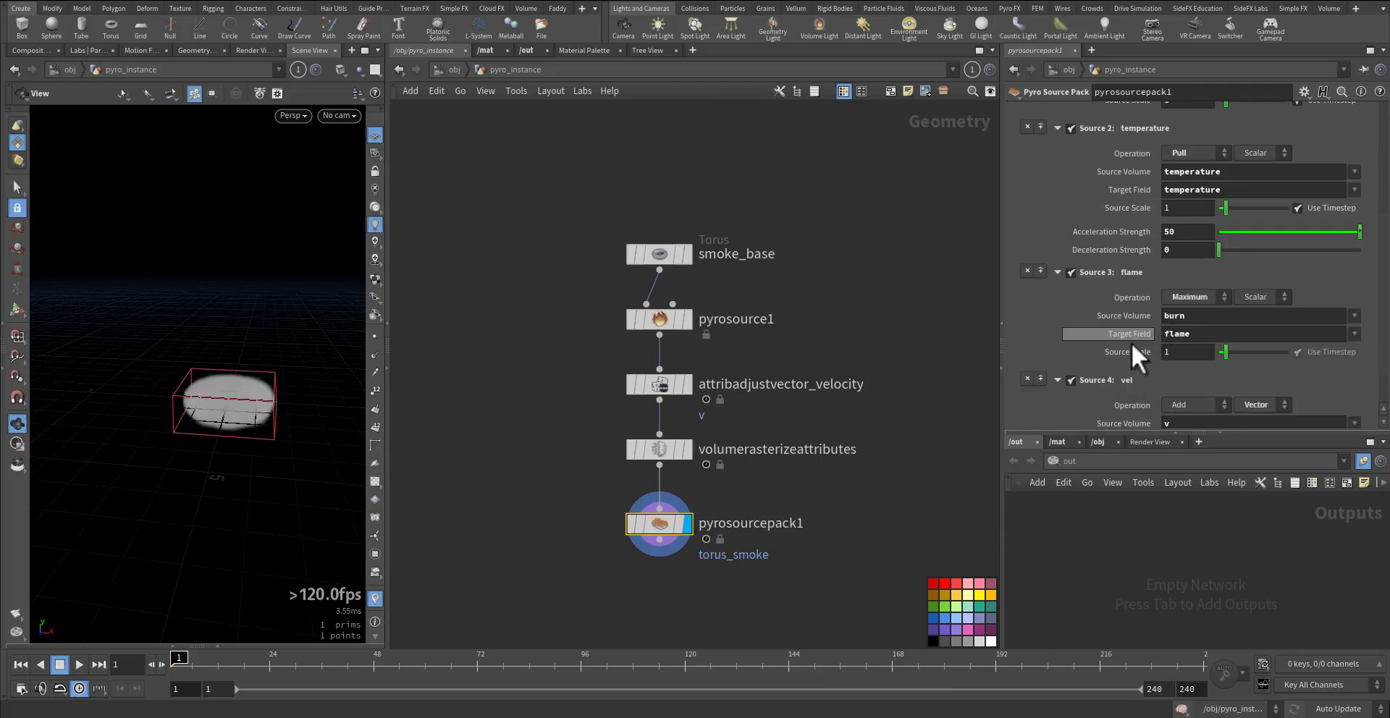
{"action": "scroll", "coordinate": [1131, 342], "scroll_direction": "down", "scroll_amount": 3}
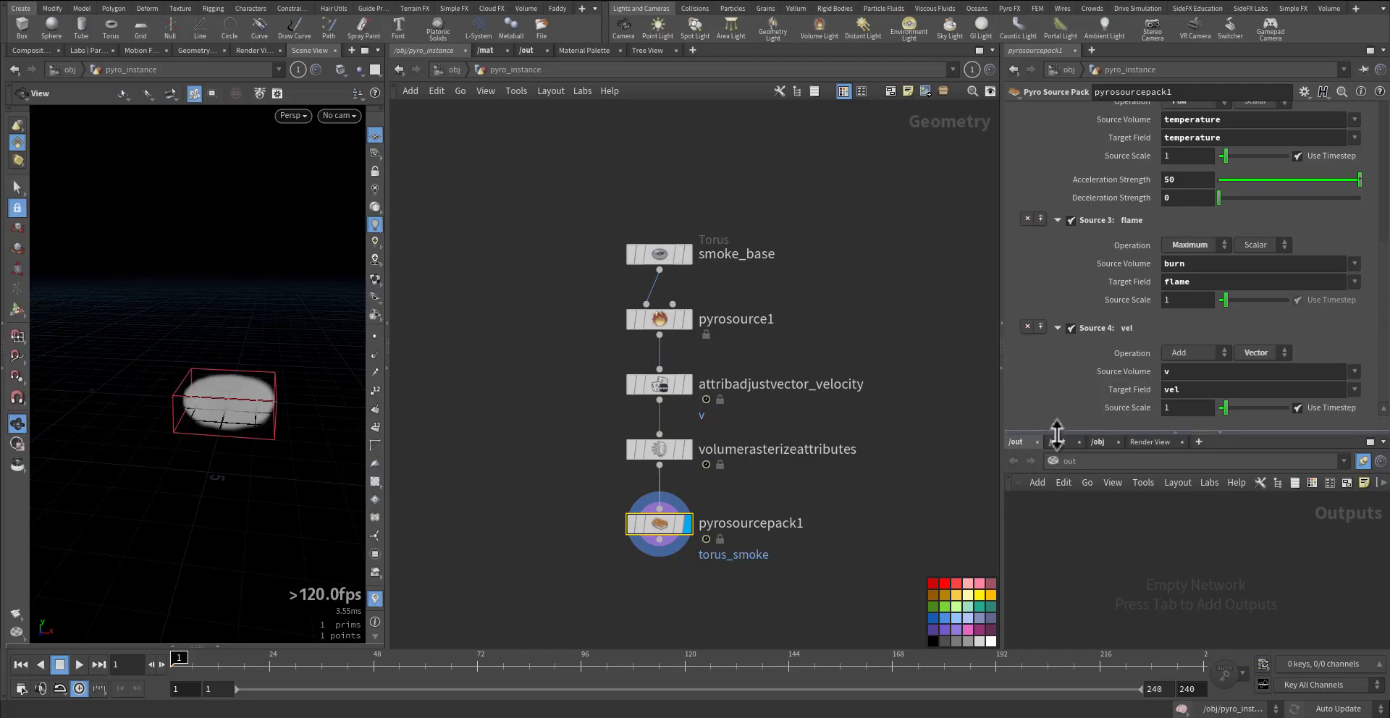
{"action": "left_click", "coordinate": [1223, 434]}
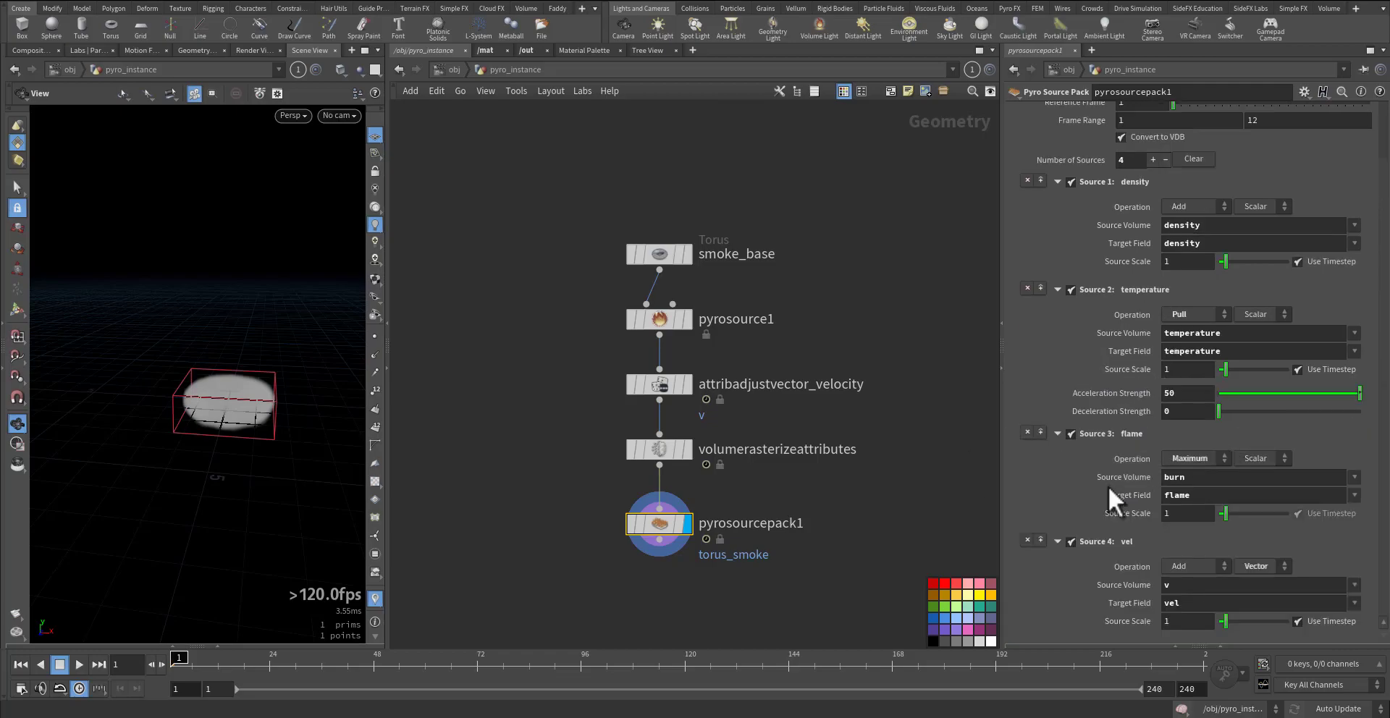
{"action": "scroll", "coordinate": [1120, 554], "scroll_direction": "up", "scroll_amount": 3}
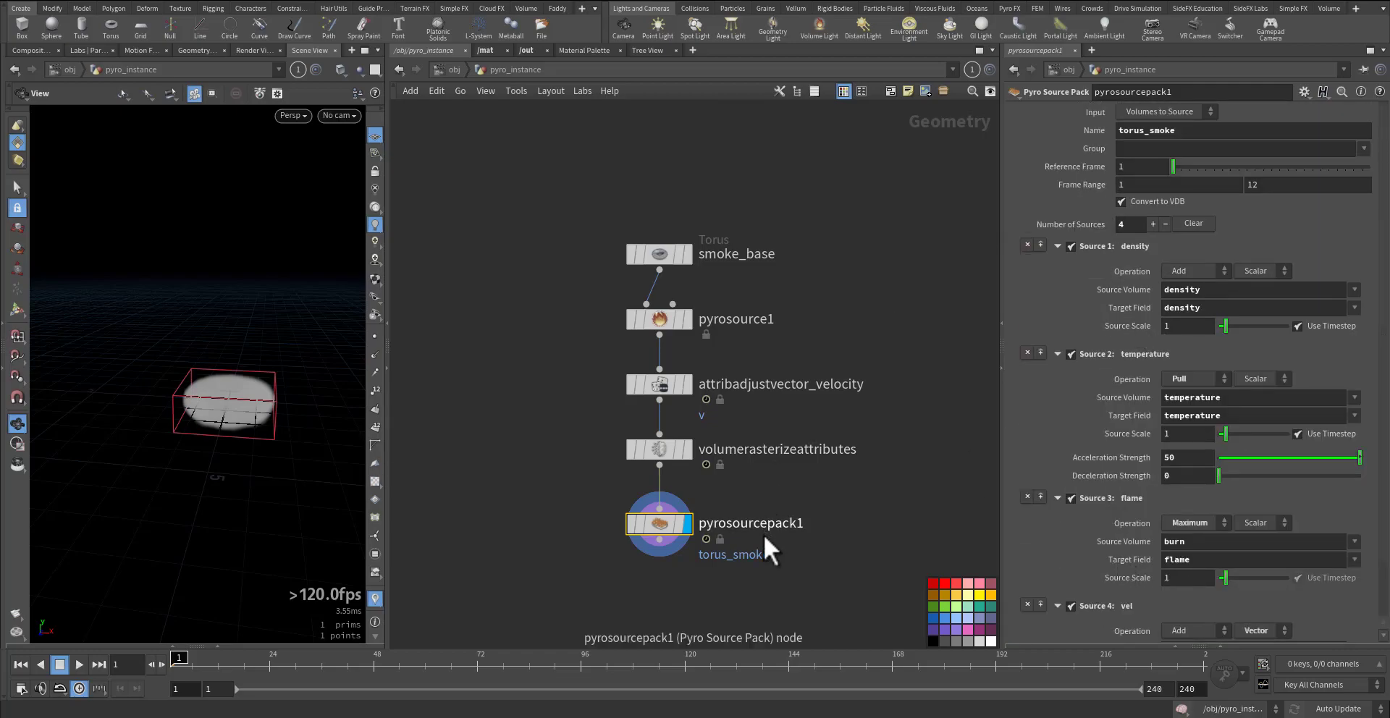
Step: Move the solver, look and render nodes farther away from the source chain
{"action": "middle_click_drag", "start_coordinate": [805, 478], "coordinate": [701, 423]}
{"action": "scroll", "coordinate": [701, 427], "scroll_direction": "down", "scroll_amount": 1}
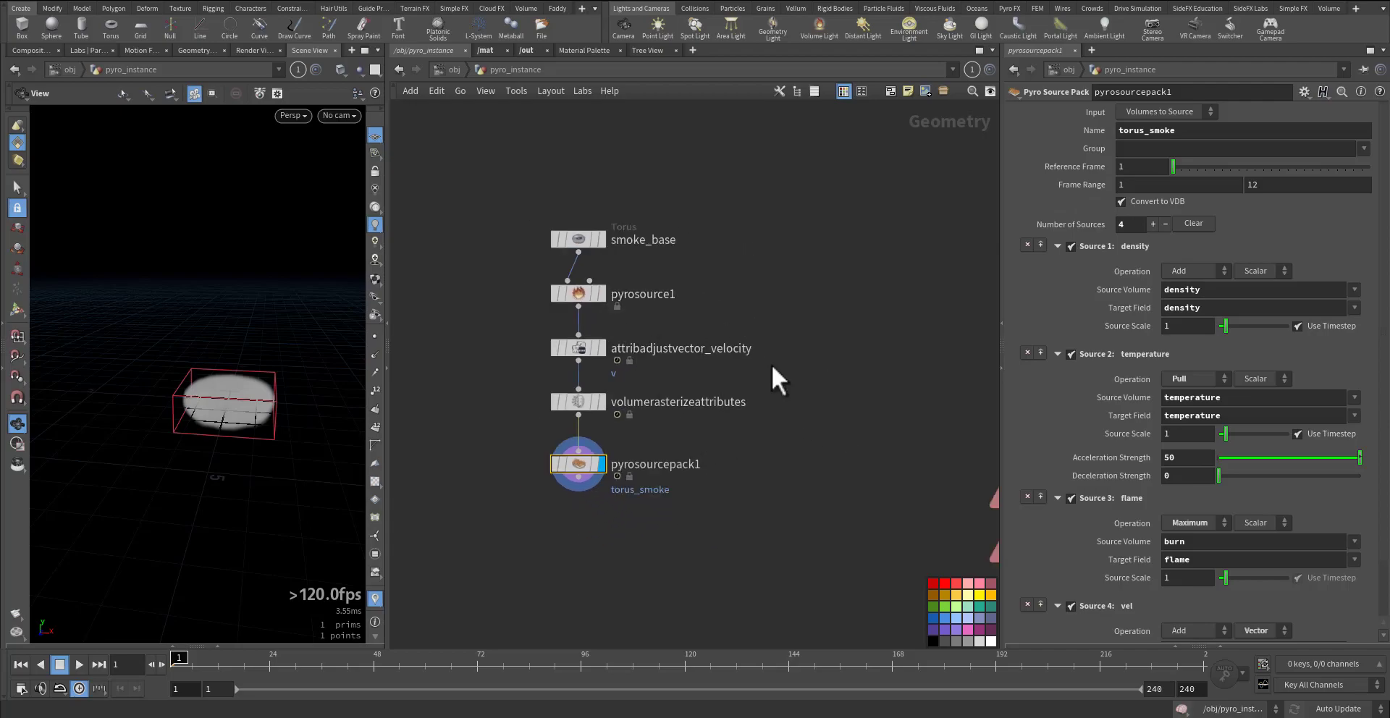
{"action": "middle_click_drag", "start_coordinate": [839, 385], "coordinate": [607, 372]}
{"action": "scroll", "coordinate": [722, 380], "scroll_direction": "down", "scroll_amount": 3}
{"action": "left_click_drag", "start_coordinate": [619, 360], "coordinate": [754, 470]}
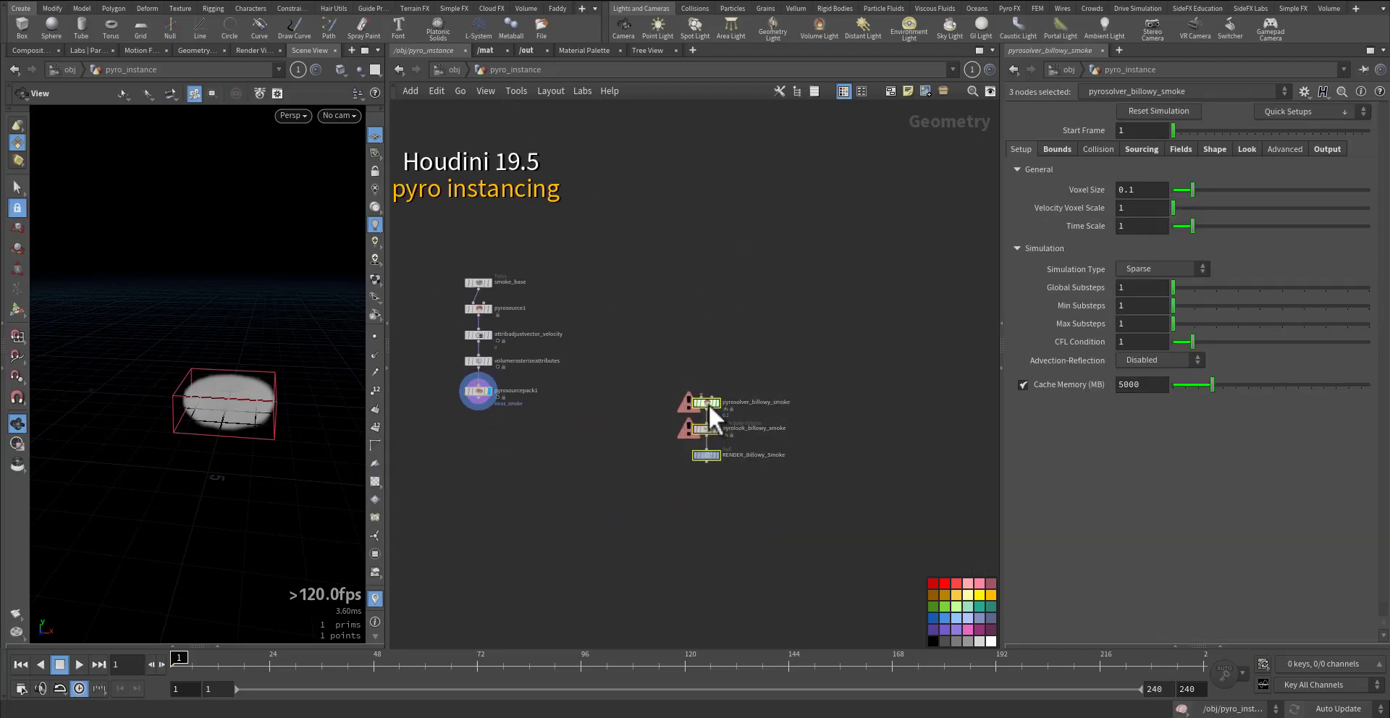
{"action": "left_click_drag", "start_coordinate": [708, 404], "coordinate": [926, 210]}
Step: Duplicate the five-node torus source chain twice, placing the copies side by side with the original
{"action": "middle_click_drag", "start_coordinate": [646, 311], "coordinate": [836, 354]}
{"action": "left_click_drag", "start_coordinate": [534, 290], "coordinate": [753, 513]}
{"action": "middle_click_drag", "start_coordinate": [754, 515], "coordinate": [842, 524]}
{"action": "left_click_drag", "start_coordinate": [762, 333], "coordinate": [572, 327]}
{"action": "mouse_move", "coordinate": [572, 438]}
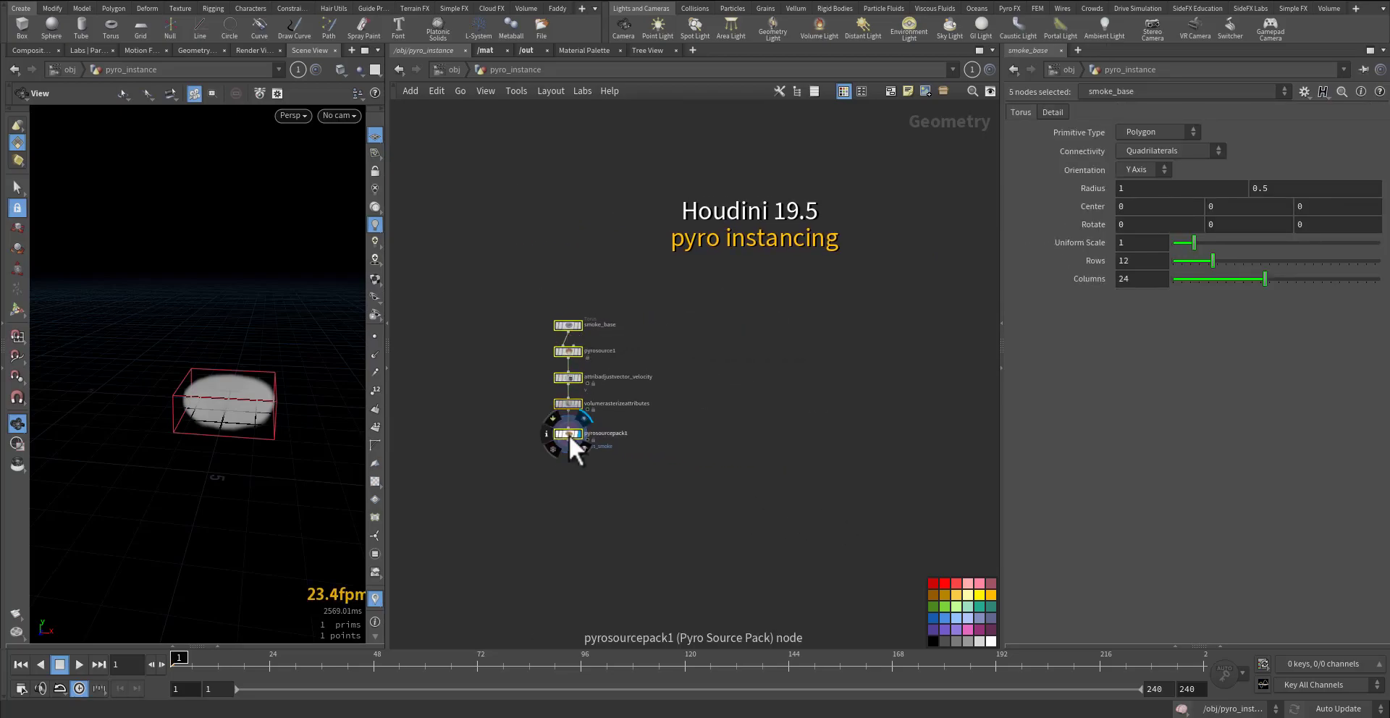
{"action": "left_click_drag", "start_coordinate": [568, 435], "coordinate": [685, 435]}
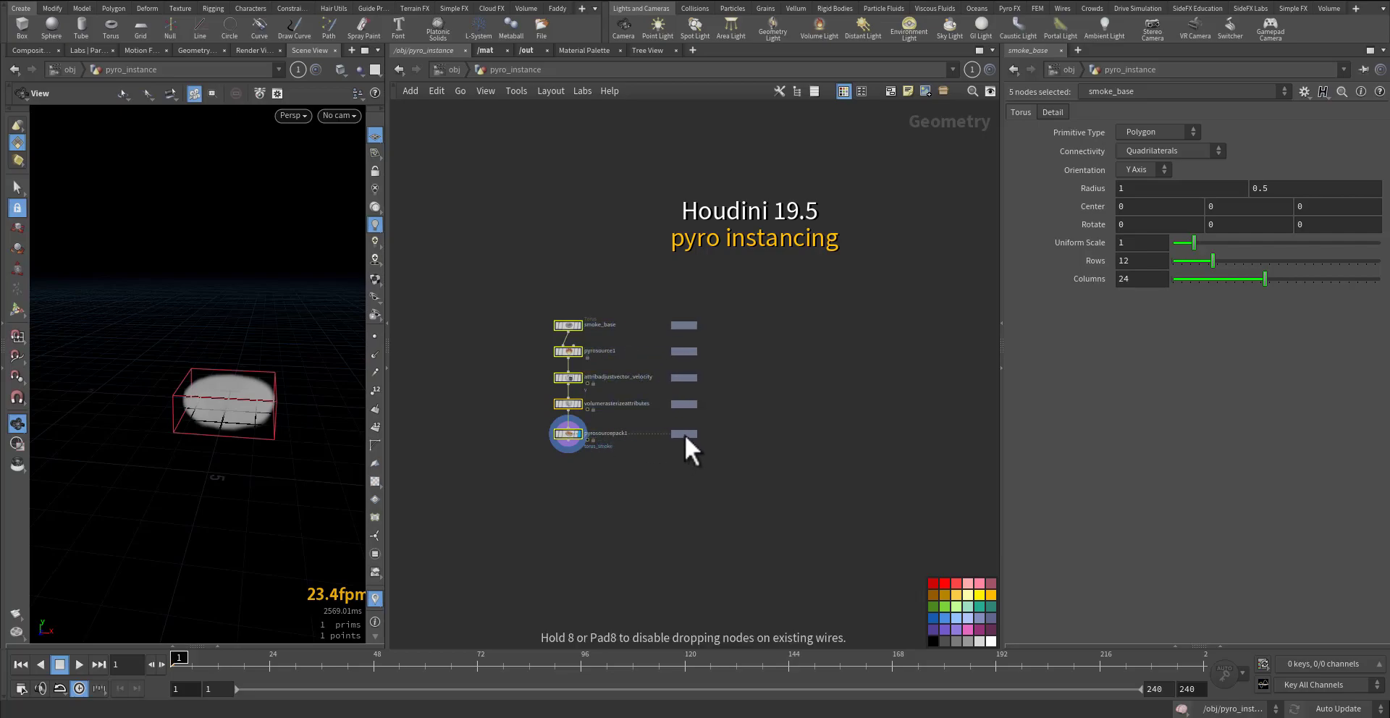
{"action": "left_click", "coordinate": [685, 435]}
{"action": "key", "text": "ctrl+v"}
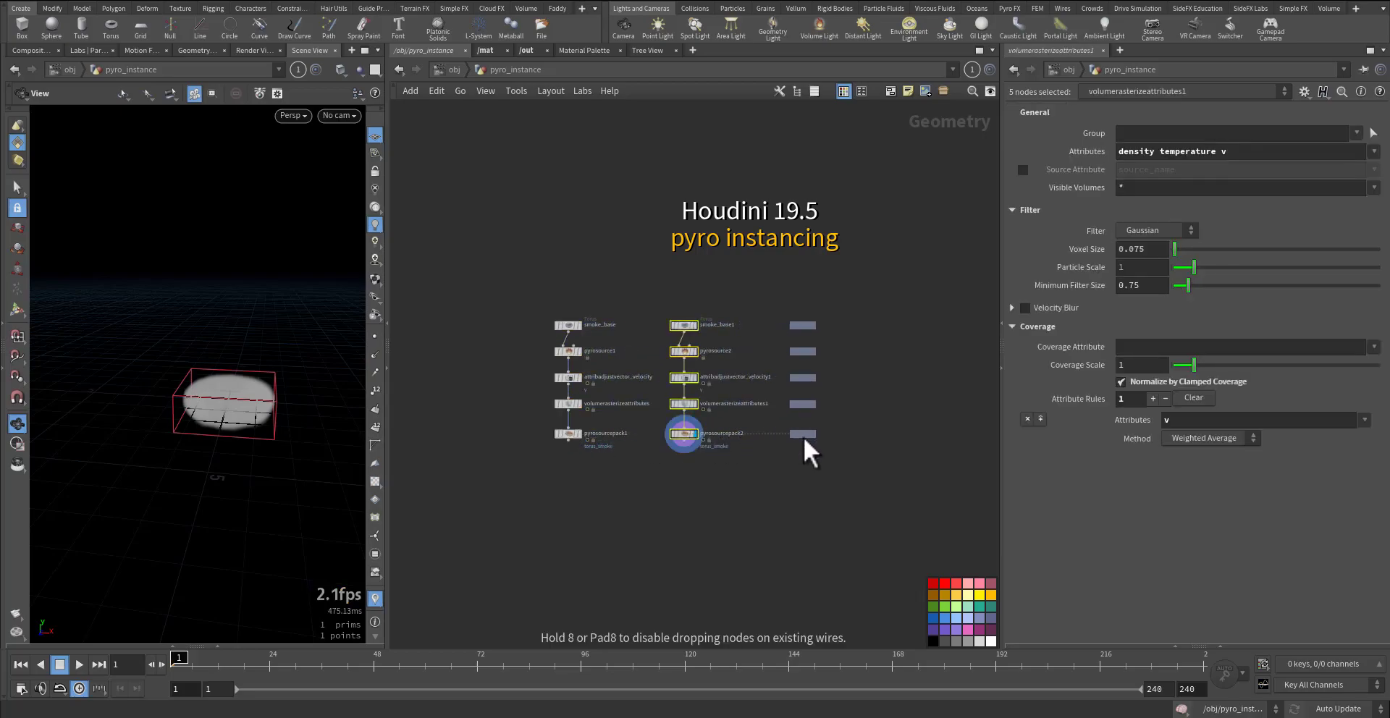
Step: Replace the torus at the start of the second source chain with a Box connected to its Pyro Source
{"action": "middle_click_drag", "start_coordinate": [738, 452], "coordinate": [761, 521]}
{"action": "scroll", "coordinate": [749, 384], "scroll_direction": "up", "scroll_amount": 3}
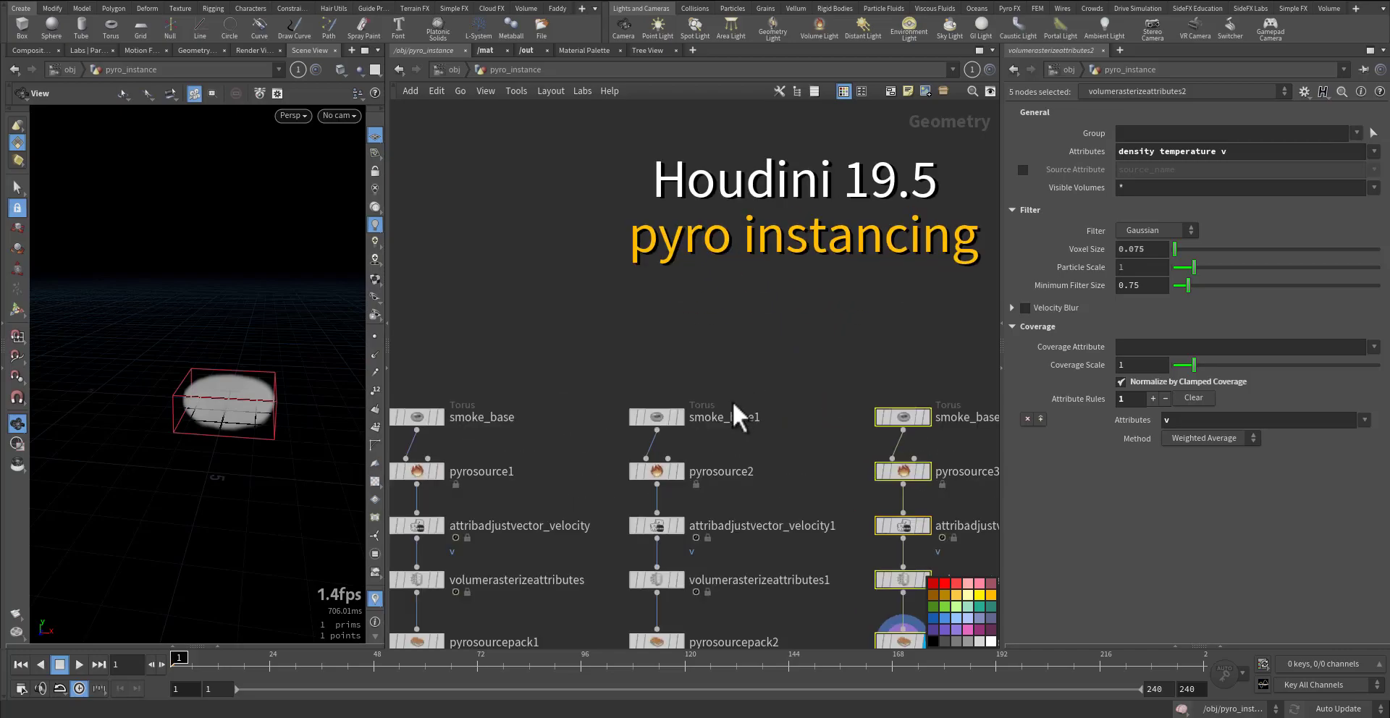
{"action": "middle_click_drag", "start_coordinate": [735, 390], "coordinate": [740, 370]}
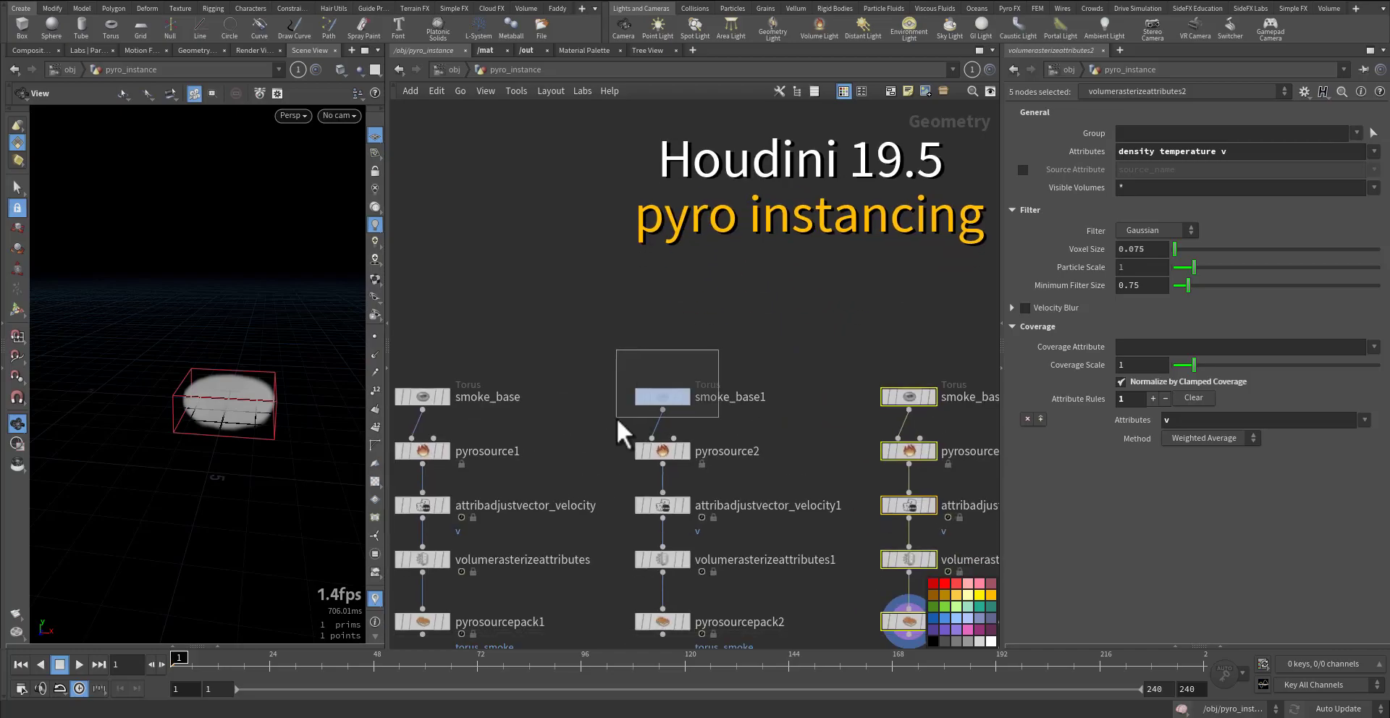
{"action": "left_click", "coordinate": [644, 399]}
{"action": "key", "text": "Delete"}
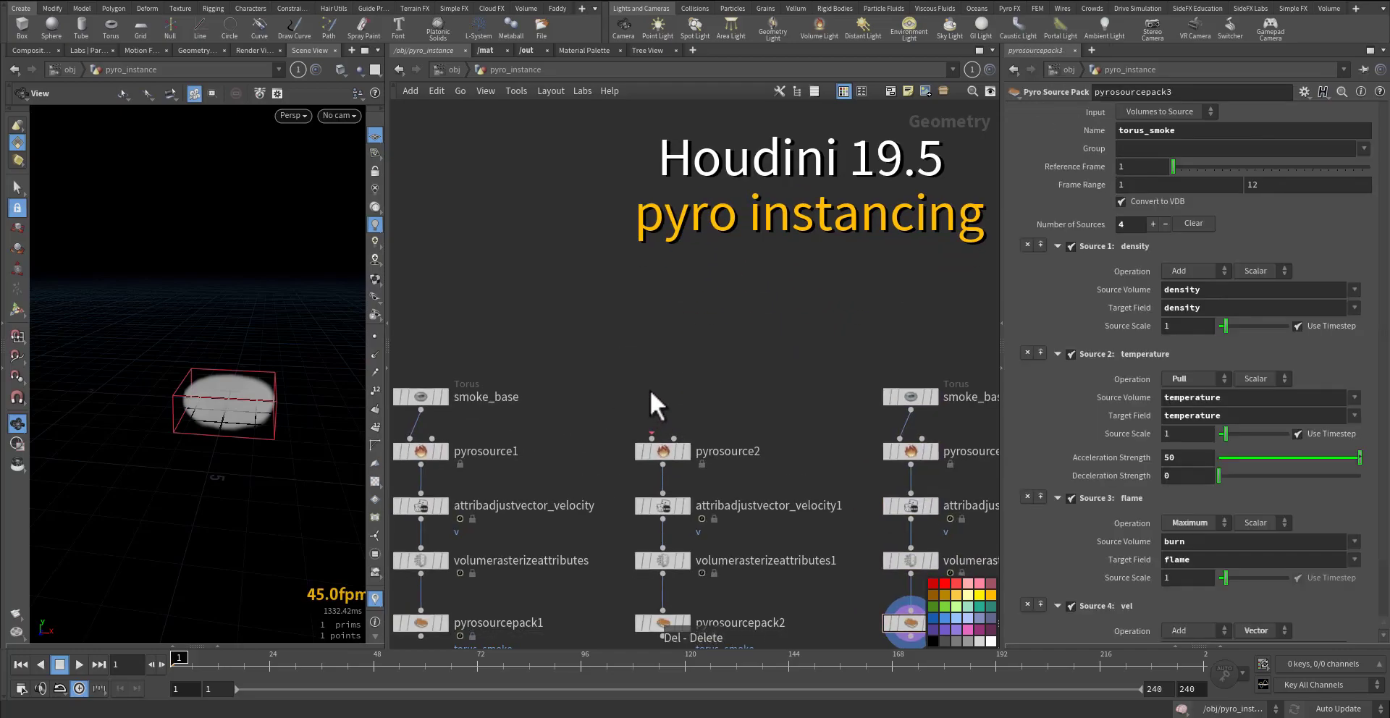
{"action": "key", "text": "Tab"}
{"action": "type", "text": "box"}
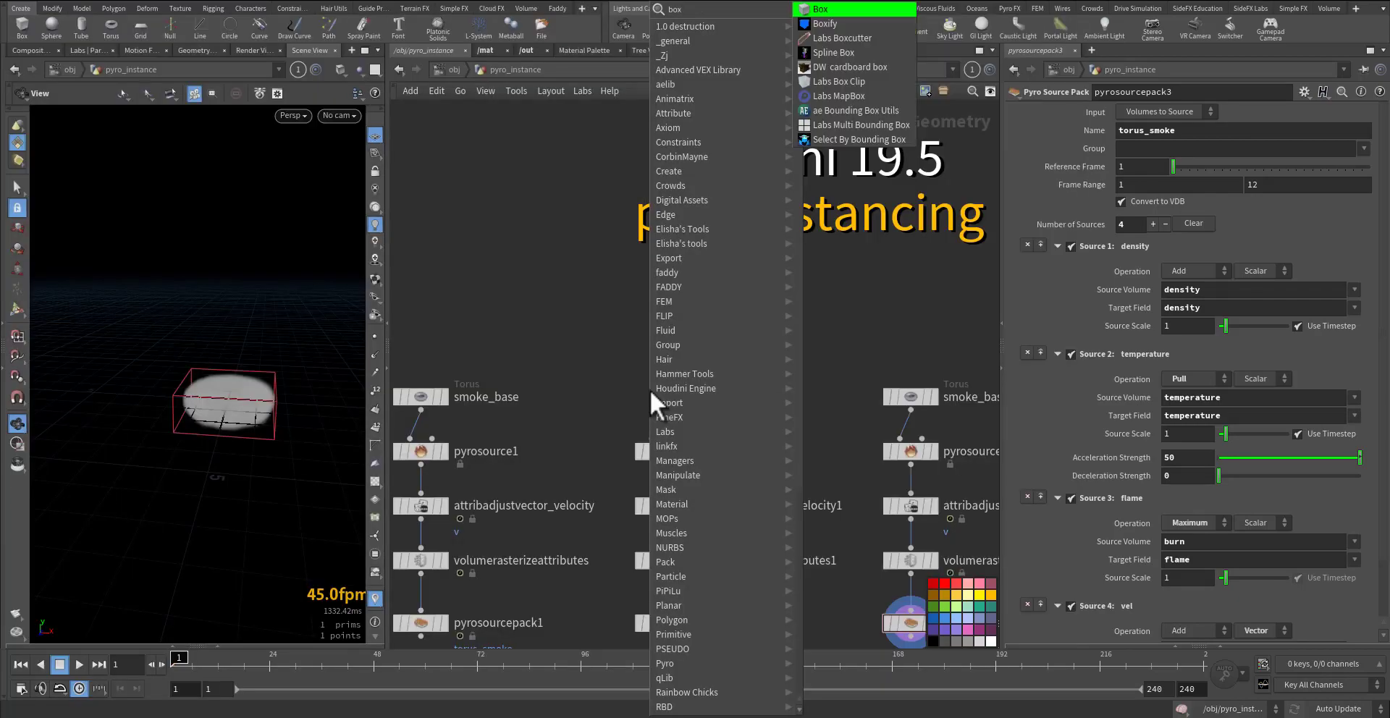
{"action": "key", "text": "Return"}
{"action": "left_click", "coordinate": [650, 384]}
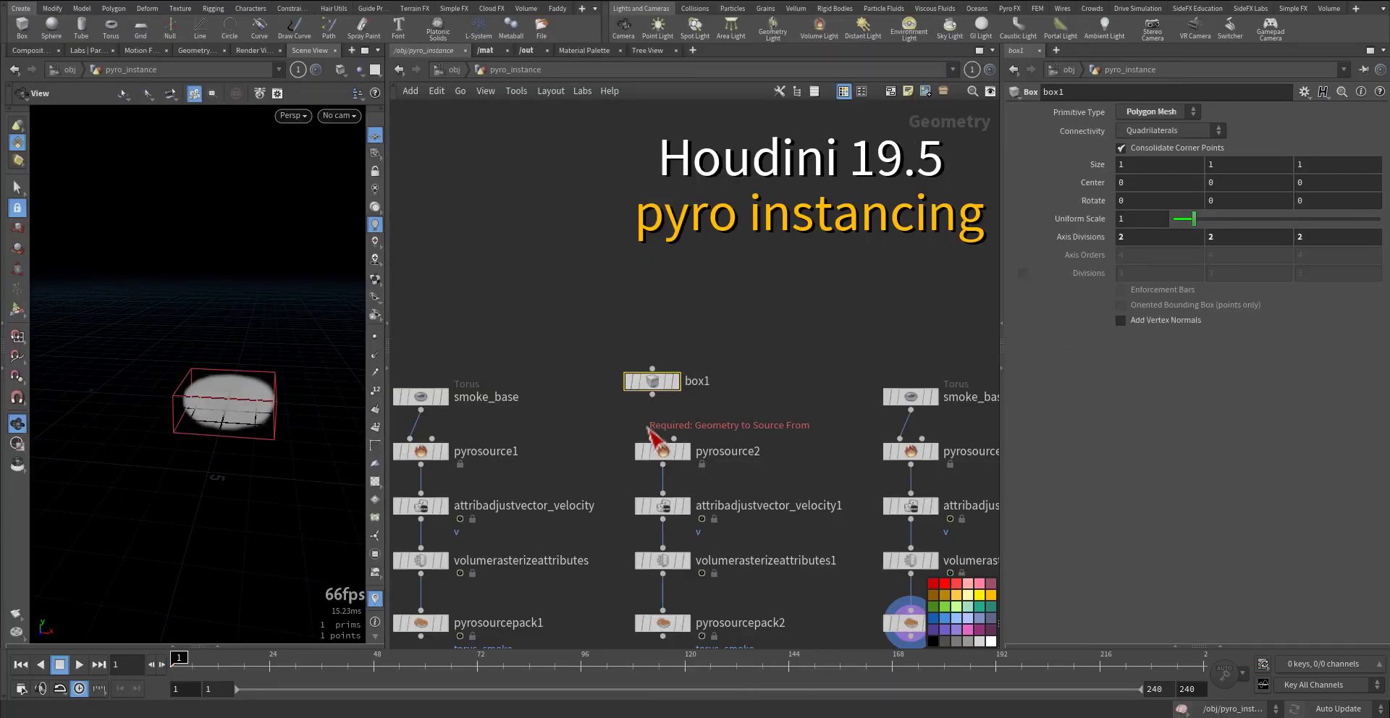
{"action": "left_click", "coordinate": [652, 437]}
{"action": "left_click", "coordinate": [652, 395]}
Step: Replace the torus at the start of the third source chain with a Sphere connected to its Pyro Source
{"action": "middle_click_drag", "start_coordinate": [745, 419], "coordinate": [604, 416]}
{"action": "left_click_drag", "start_coordinate": [675, 350], "coordinate": [867, 408]}
{"action": "key", "text": "Delete"}
{"action": "key", "text": "Tab"}
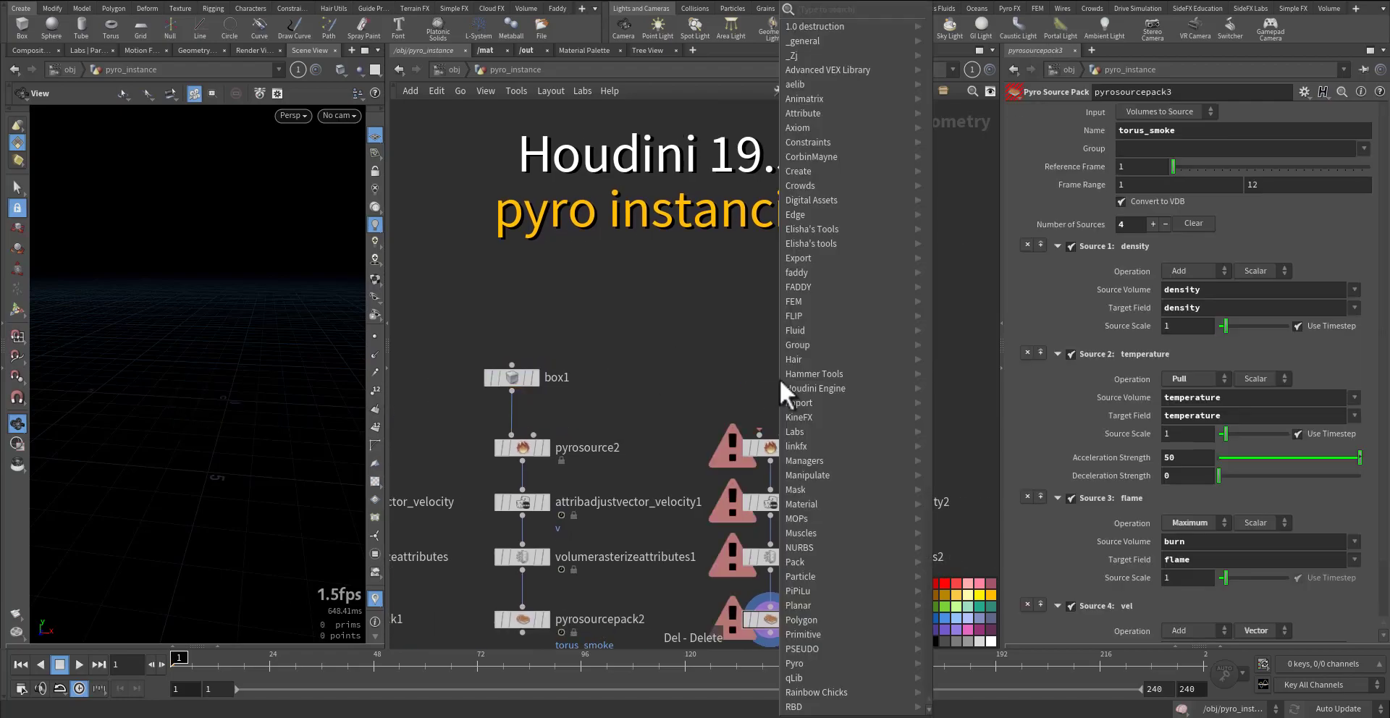
{"action": "type", "text": "spher"}
{"action": "key", "text": "Down"}
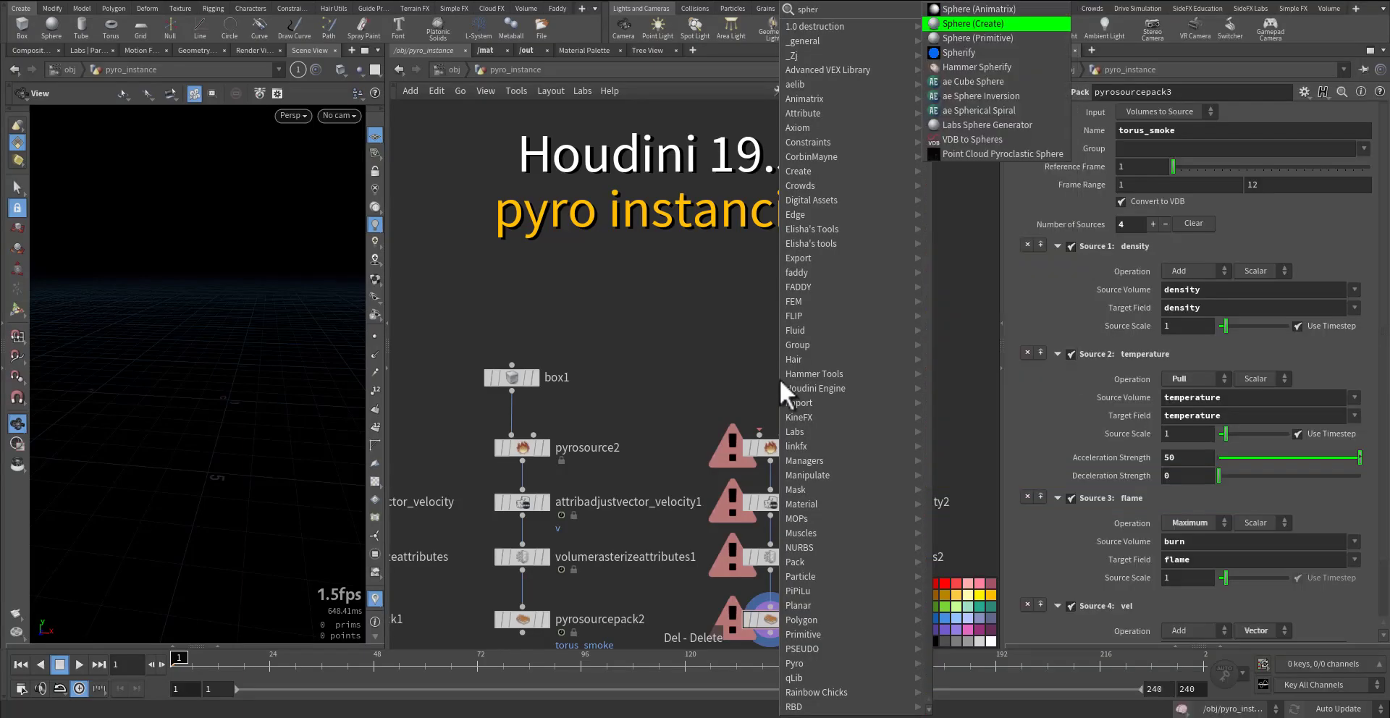
{"action": "key", "text": "Return"}
{"action": "left_click", "coordinate": [771, 378]}
{"action": "left_click", "coordinate": [770, 391]}
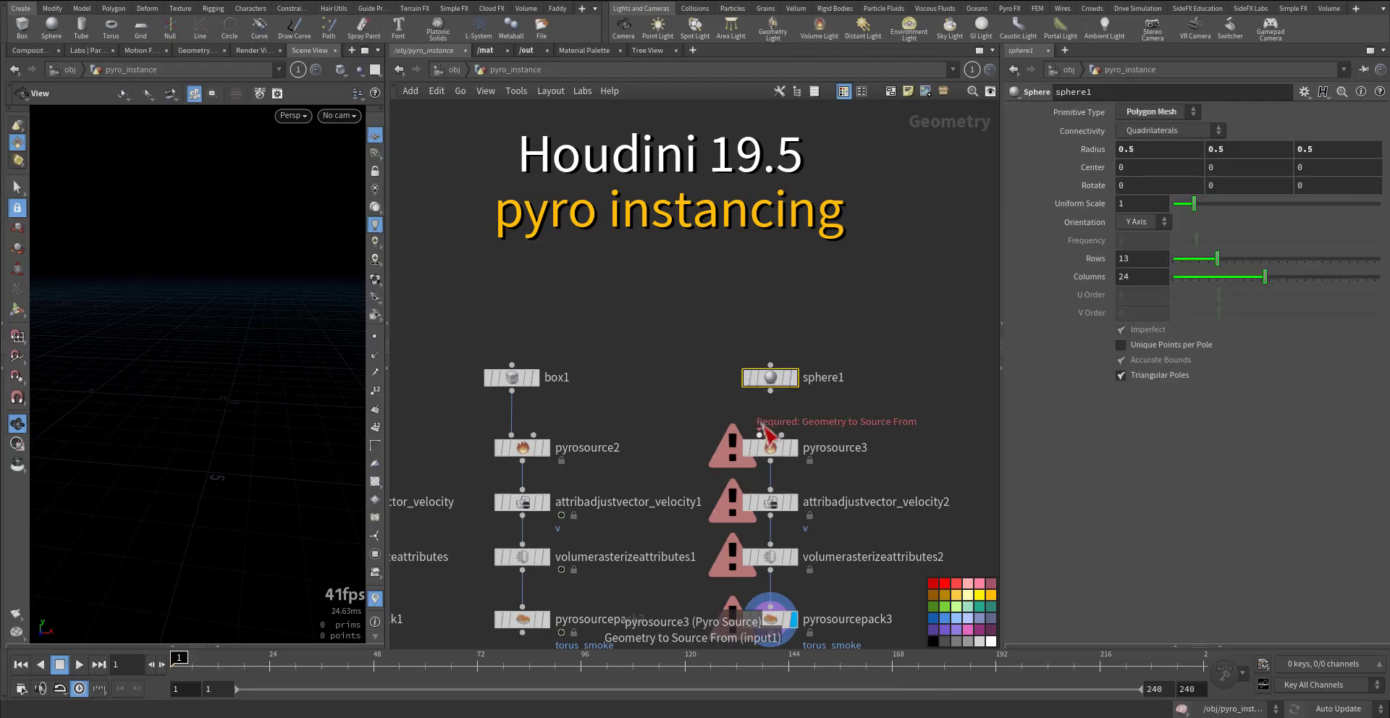
{"action": "left_click", "coordinate": [770, 391]}
Step: Name the packed source of the box chain box_smoke
{"action": "middle_click_drag", "start_coordinate": [675, 592], "coordinate": [726, 388]}
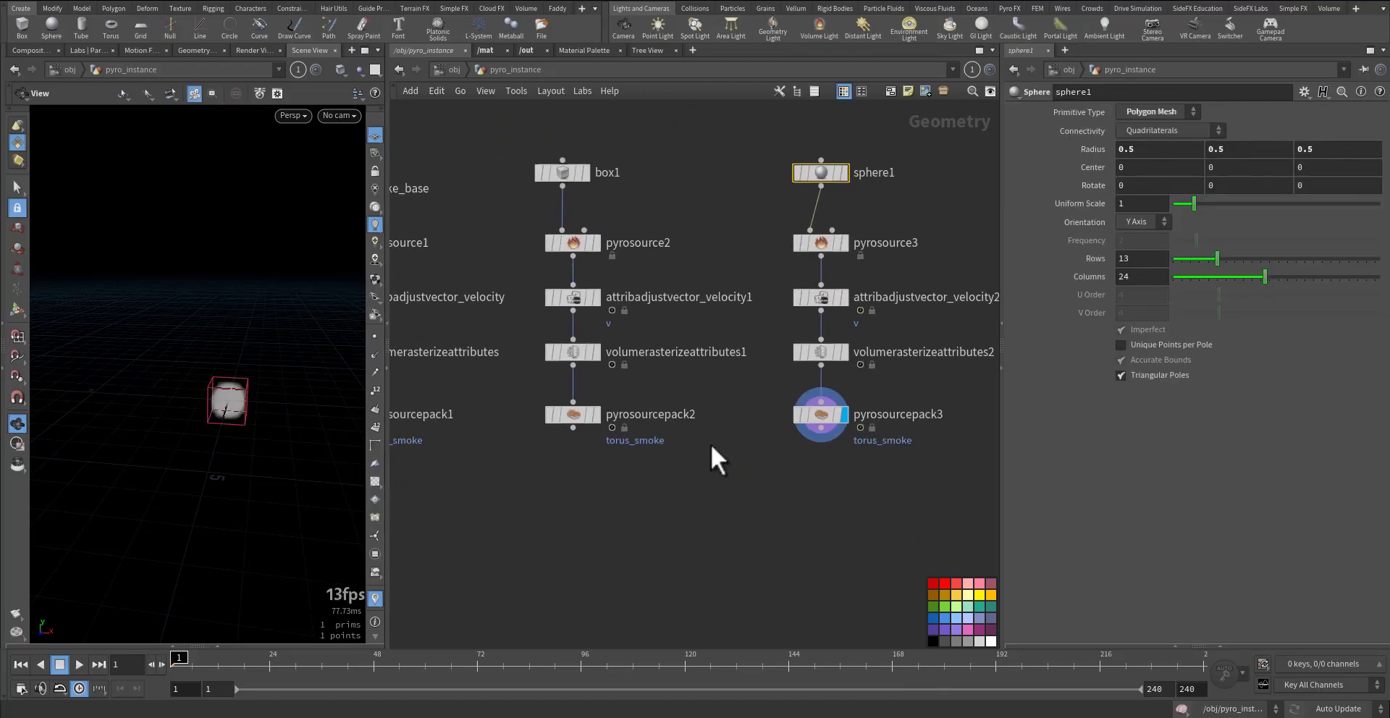
{"action": "middle_click_drag", "start_coordinate": [681, 476], "coordinate": [736, 464]}
{"action": "scroll", "coordinate": [736, 464], "scroll_direction": "up", "scroll_amount": 1}
{"action": "left_click", "coordinate": [617, 441]}
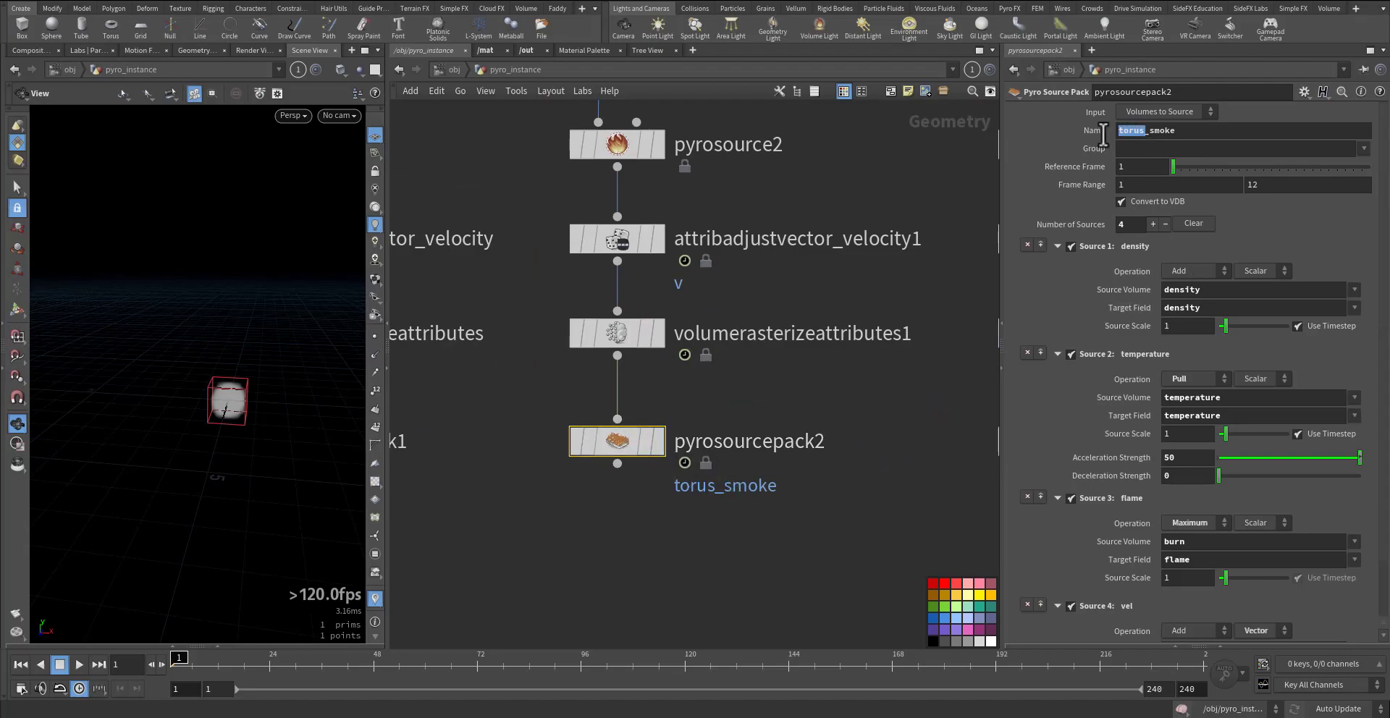
{"action": "double_click", "coordinate": [1131, 130]}
{"action": "type", "text": "box"}
{"action": "key", "text": "Return"}
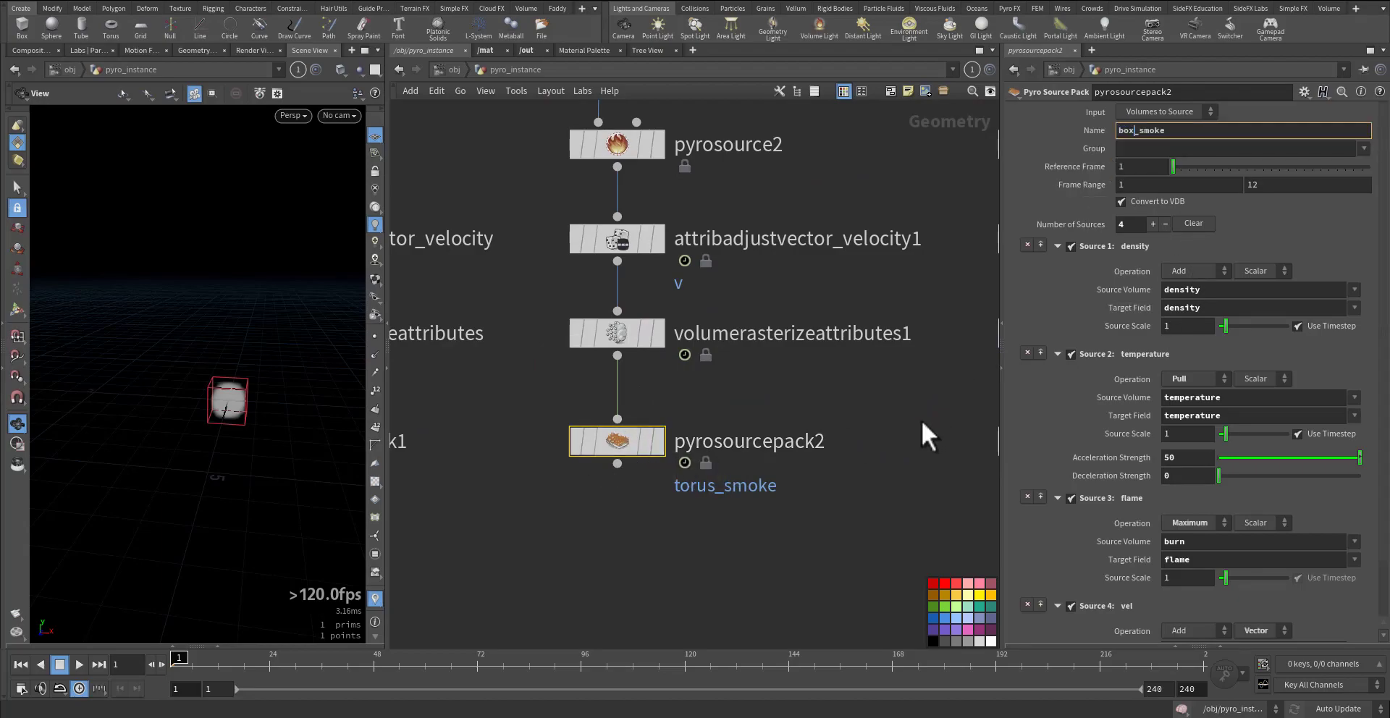
Step: Name the packed source of the sphere chain sphere_smoke
{"action": "middle_click_drag", "start_coordinate": [934, 427], "coordinate": [730, 389]}
{"action": "left_click", "coordinate": [779, 394]}
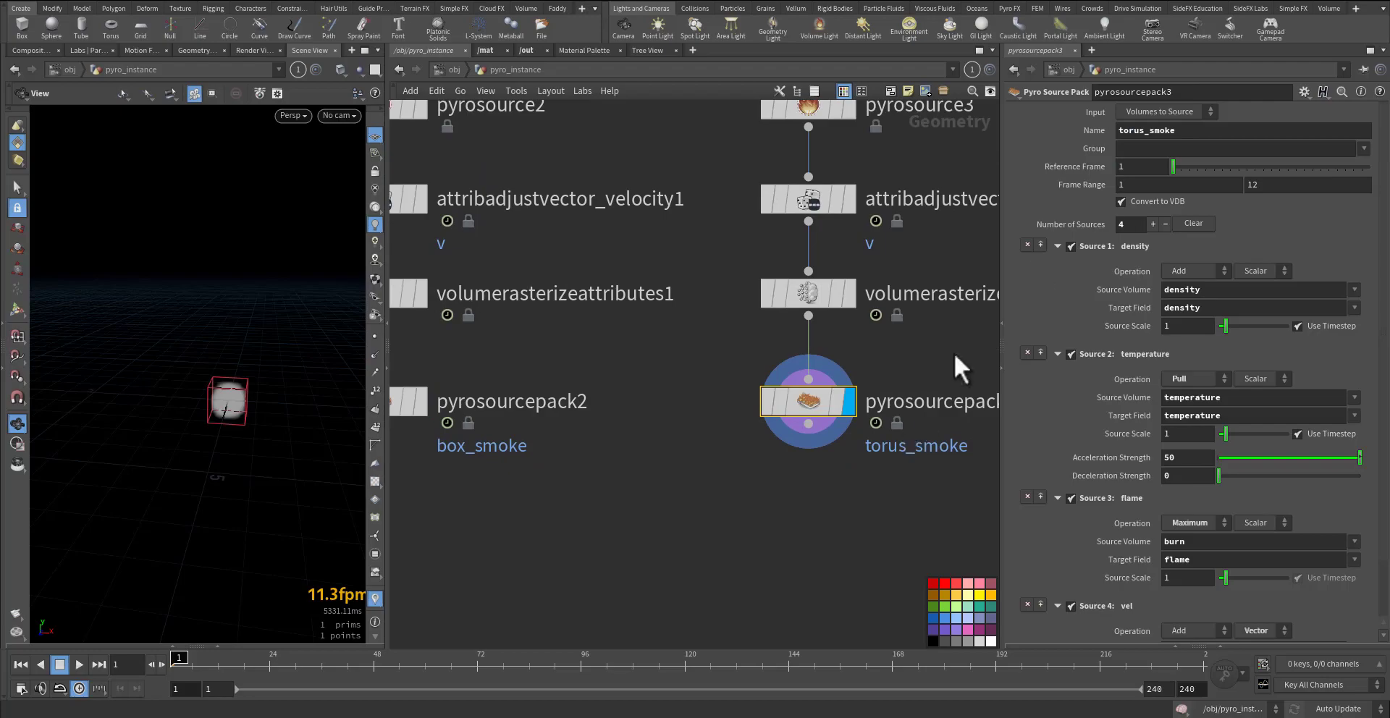
{"action": "double_click", "coordinate": [1131, 130]}
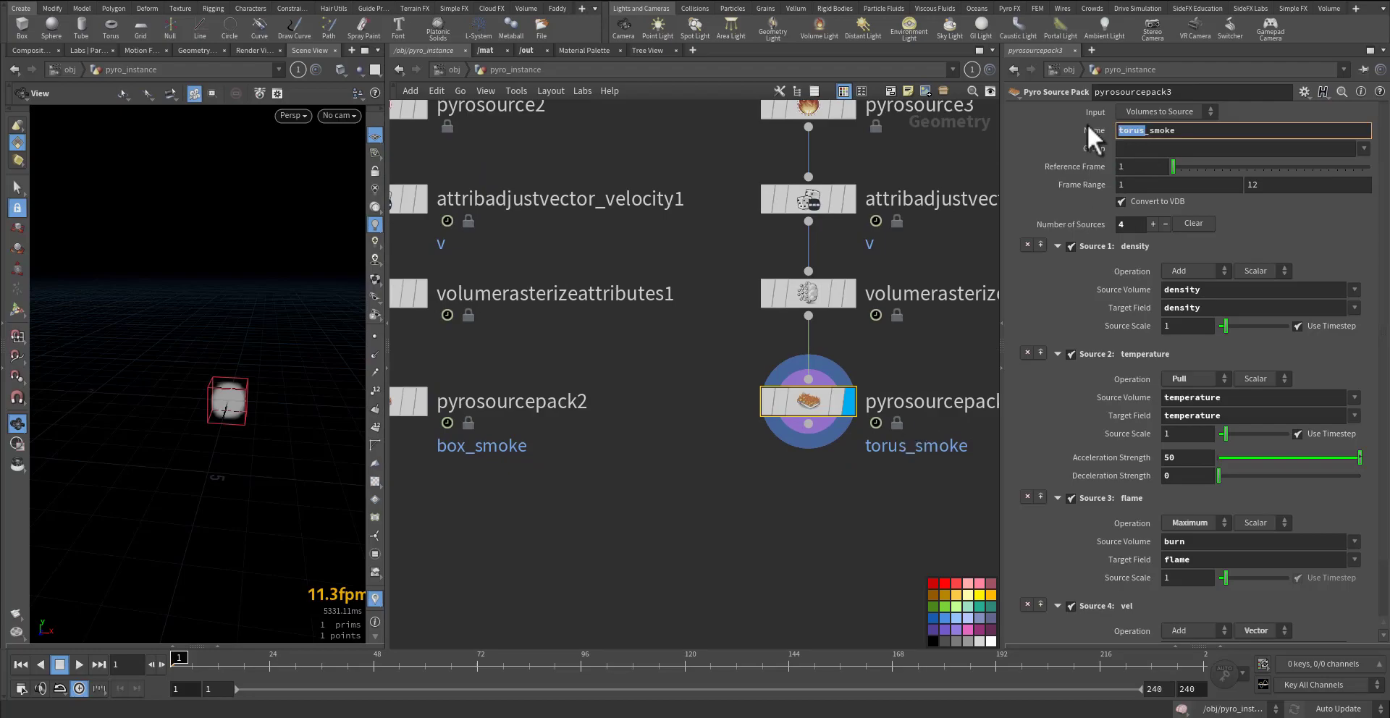
{"action": "type", "text": "sphere"}
{"action": "key", "text": "Return"}
Step: Combine the torus, box and sphere Pyro Source Packs in a Merge node placed below them
{"action": "scroll", "coordinate": [717, 485], "scroll_direction": "down", "scroll_amount": 6}
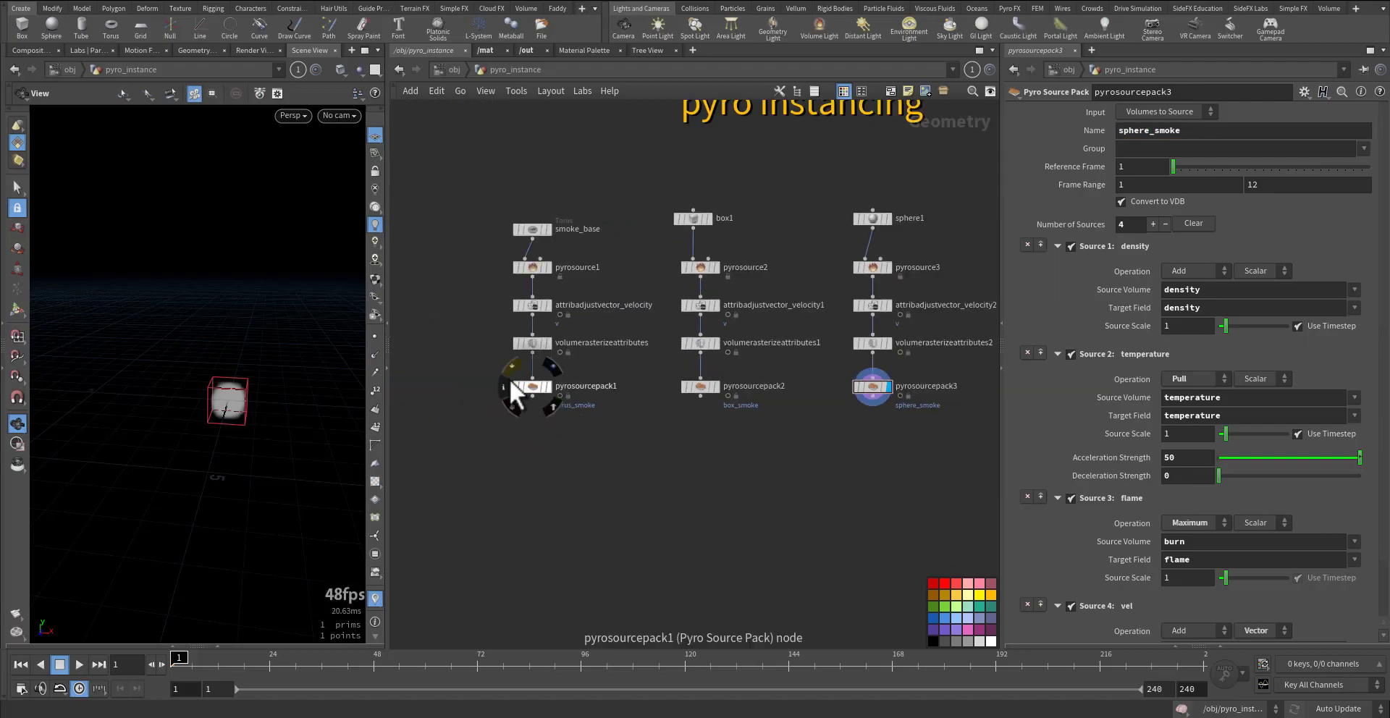
{"action": "left_click_drag", "start_coordinate": [461, 362], "coordinate": [910, 432]}
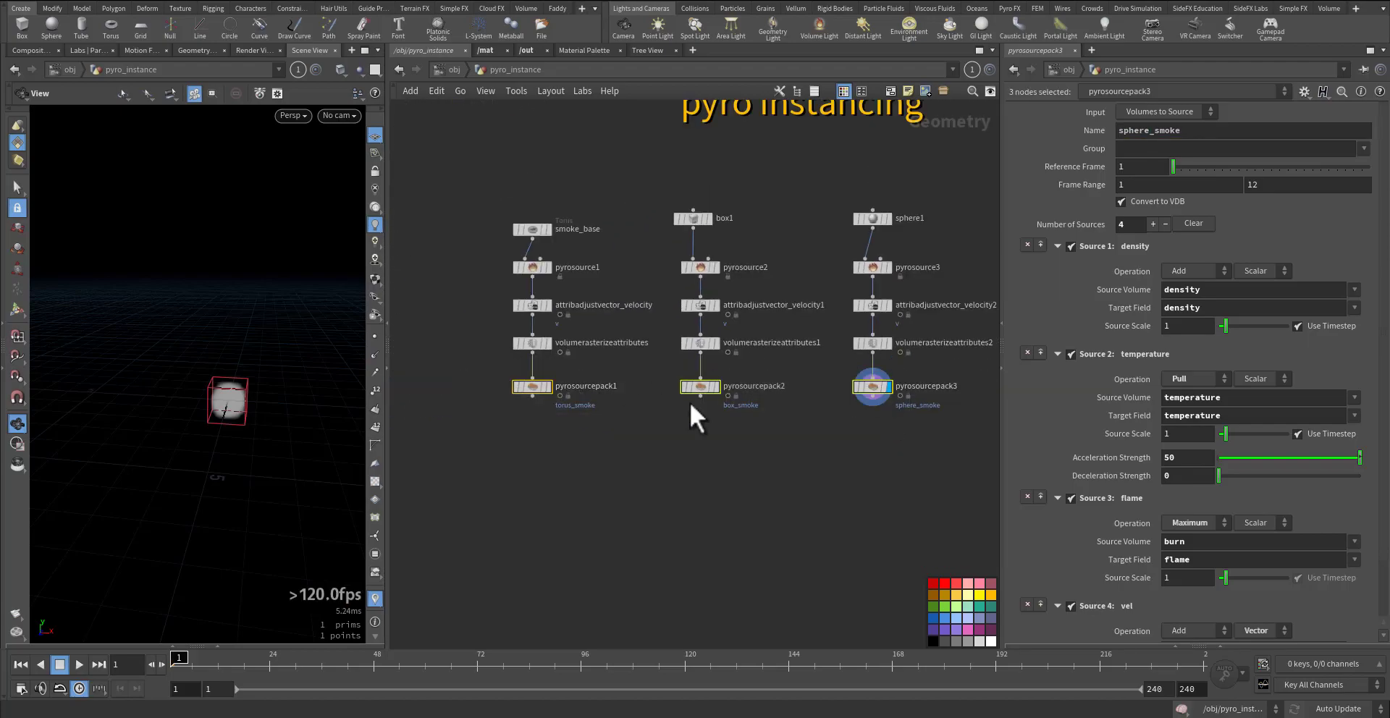
{"action": "middle_click_drag", "start_coordinate": [730, 454], "coordinate": [720, 441]}
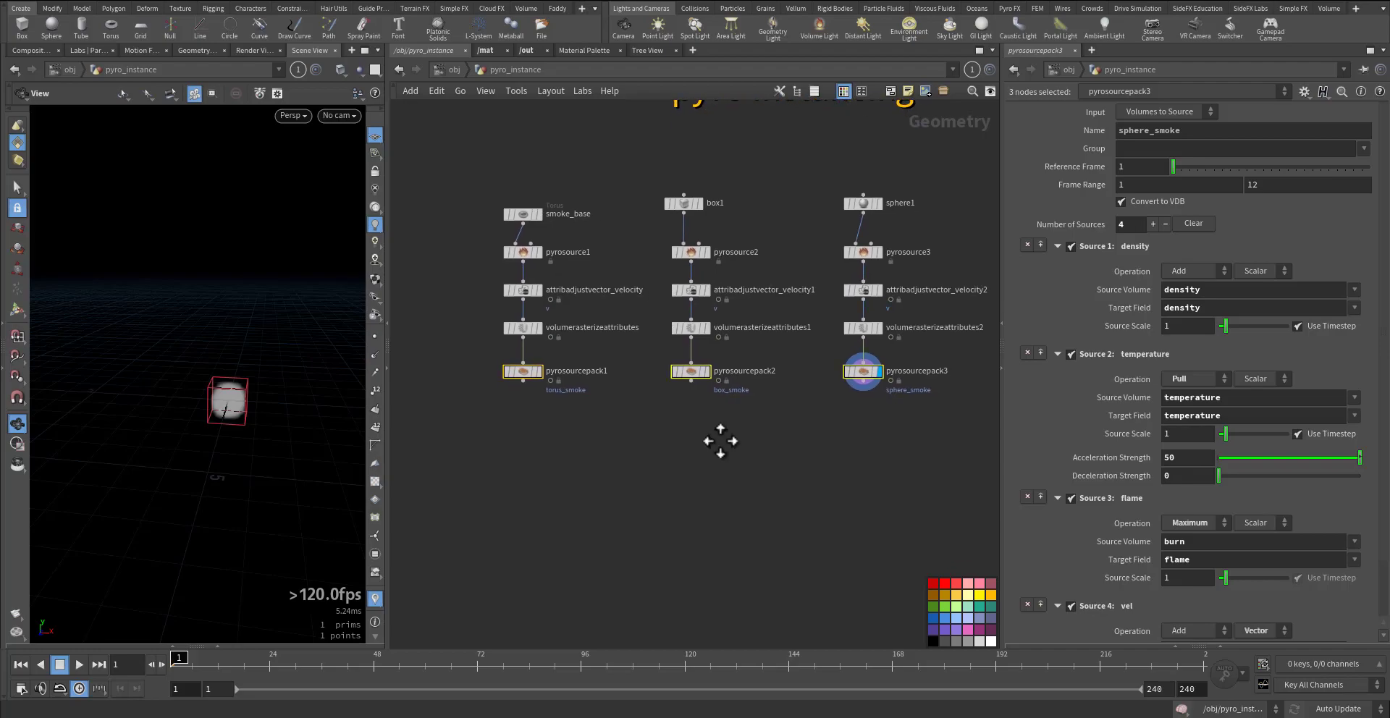
{"action": "key", "text": "Tab"}
{"action": "type", "text": "merge"}
{"action": "key", "text": "Return"}
{"action": "left_click", "coordinate": [693, 471]}
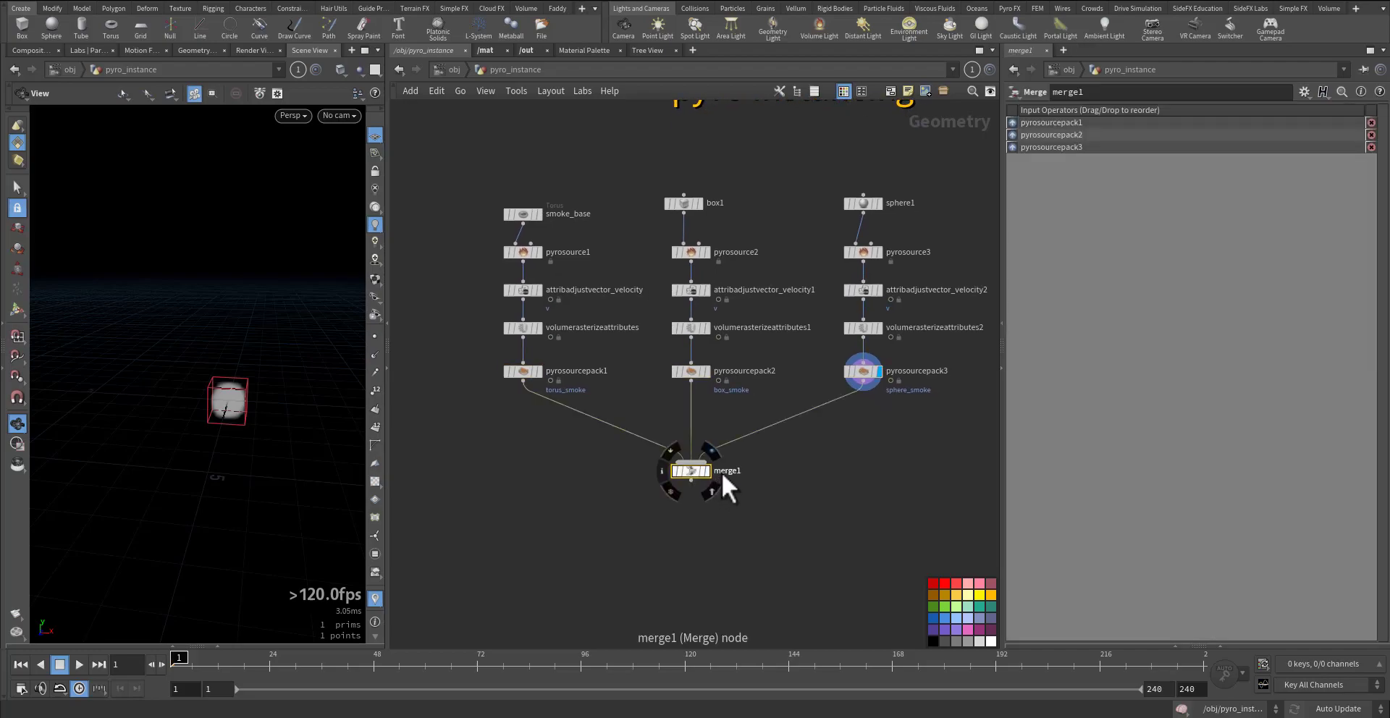
Step: Rename the Merge node Library, display it in the viewport and check its node info
{"action": "double_click", "coordinate": [725, 472]}
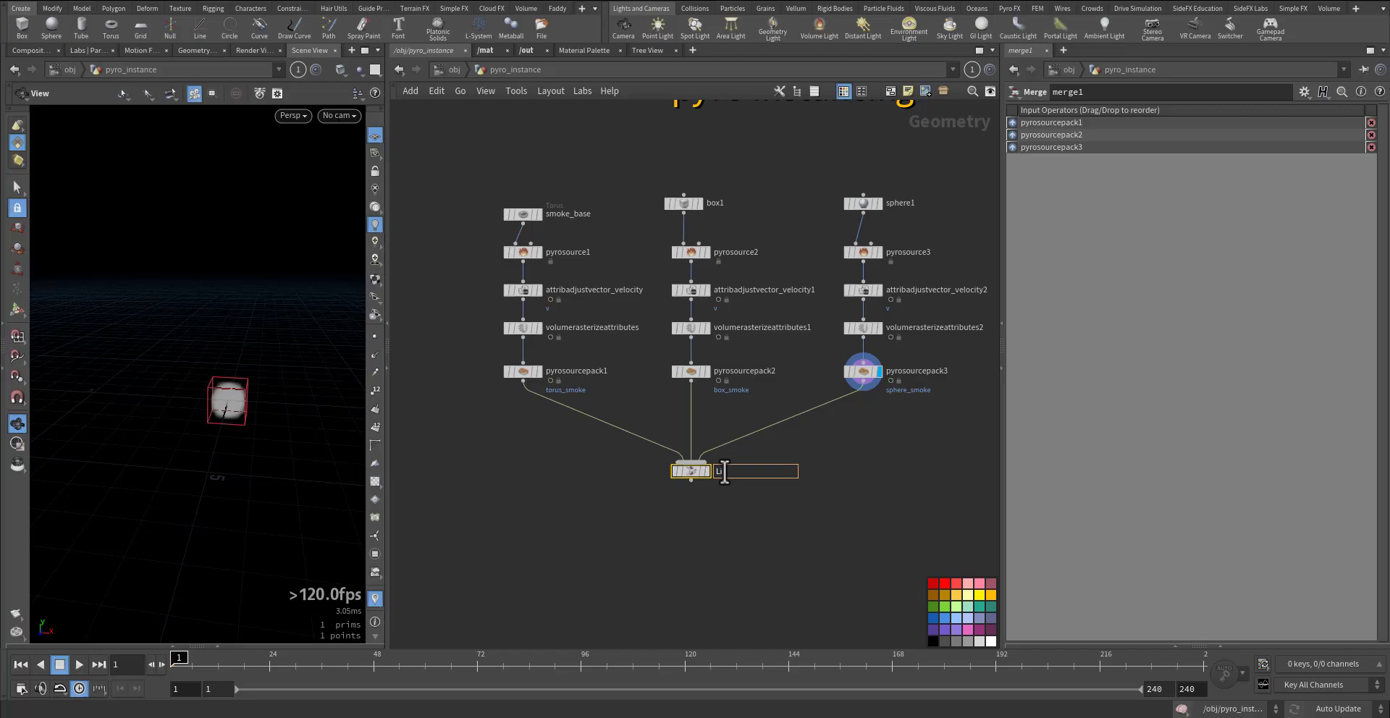
{"action": "key", "text": "Return"}
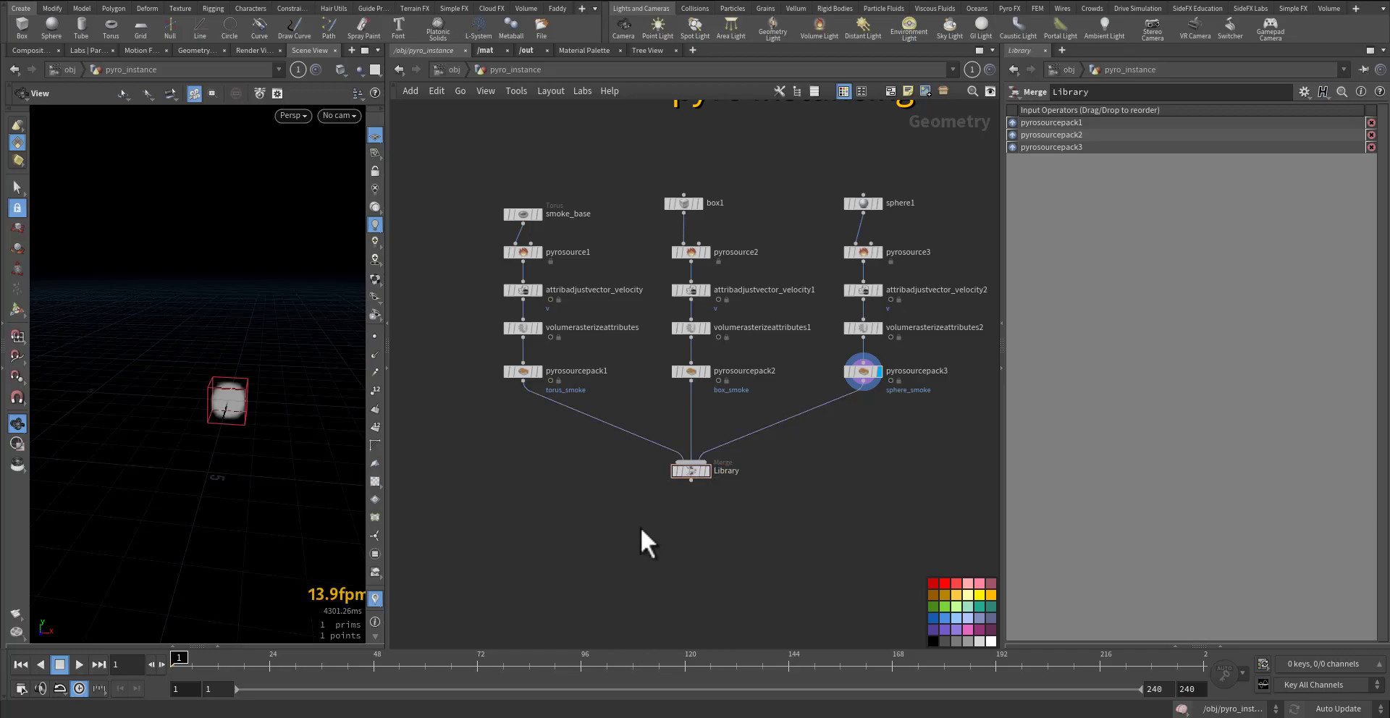
{"action": "scroll", "coordinate": [739, 463], "scroll_direction": "up", "scroll_amount": 4}
{"action": "left_click", "coordinate": [740, 441]}
{"action": "middle_click", "coordinate": [725, 441]}
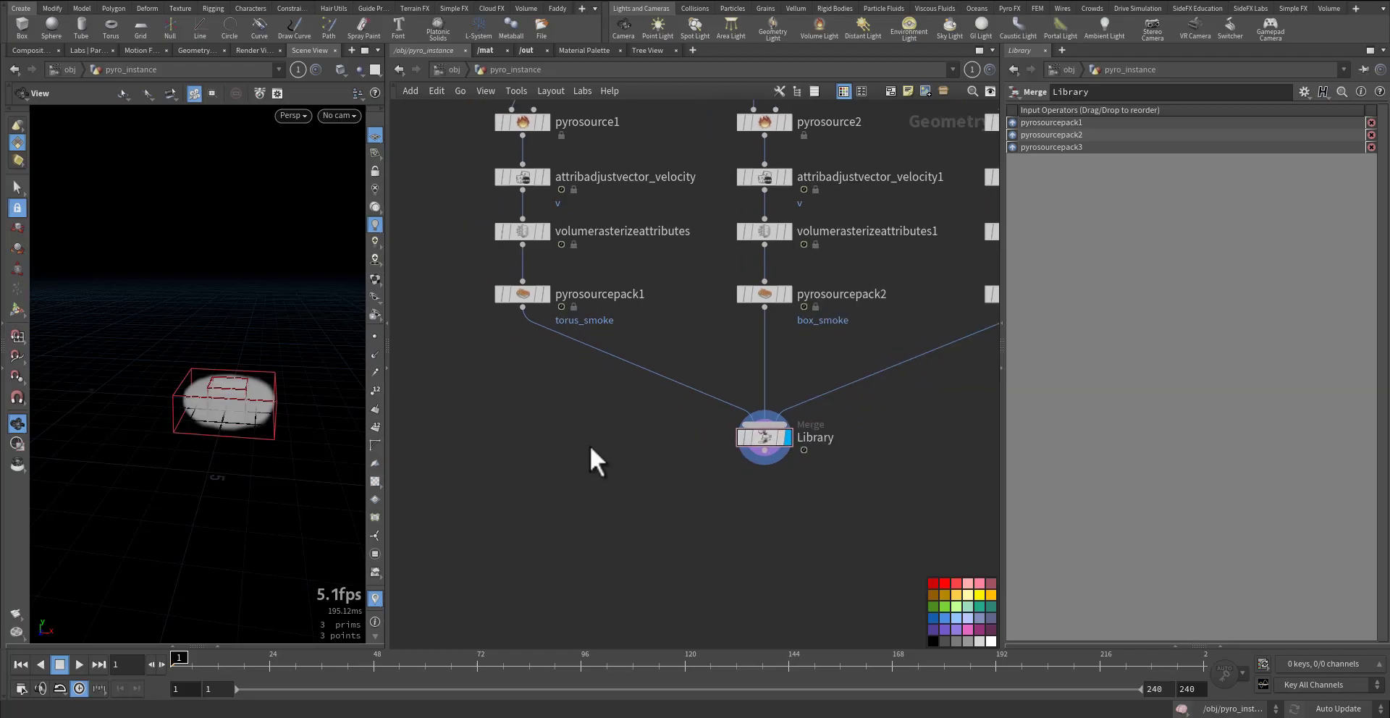
Step: Add a Grid beside the Library node, show it as a template and set its size to 20 by 20
{"action": "key", "text": "Tab"}
{"action": "type", "text": "gri"}
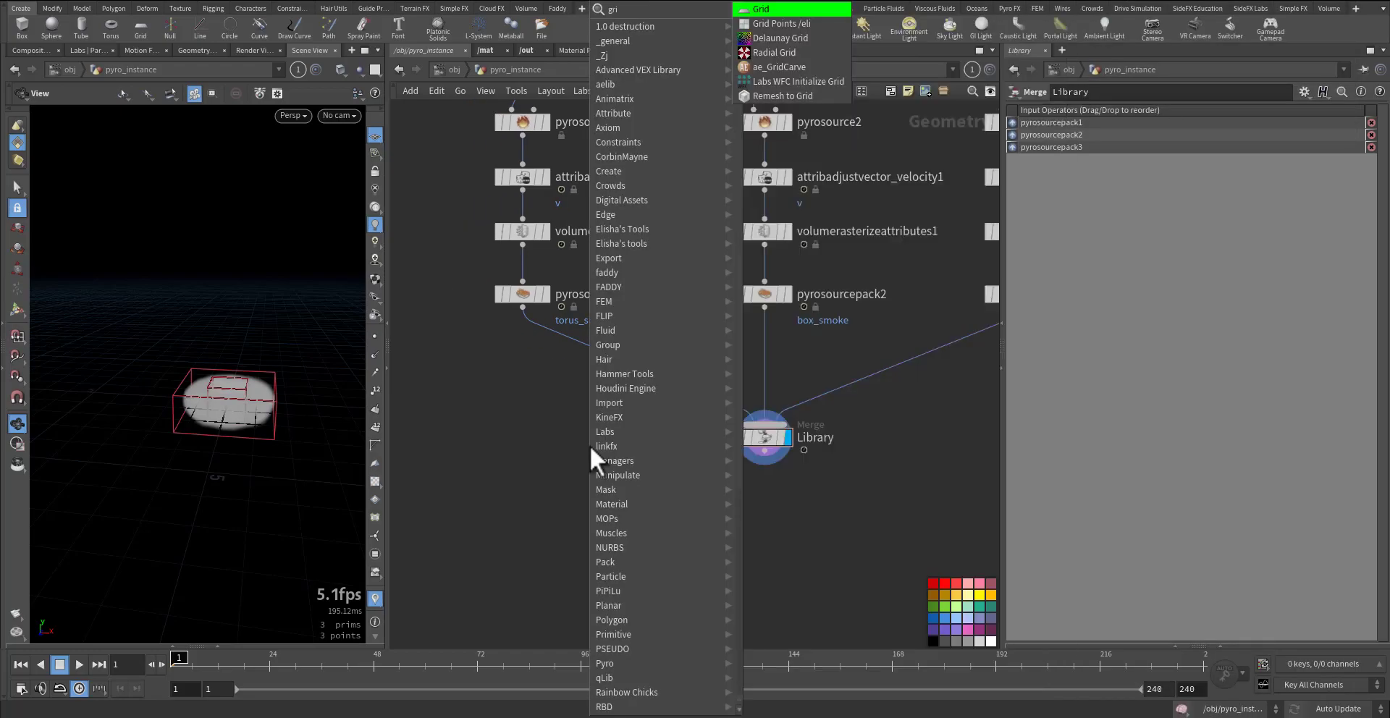
{"action": "key", "text": "Return"}
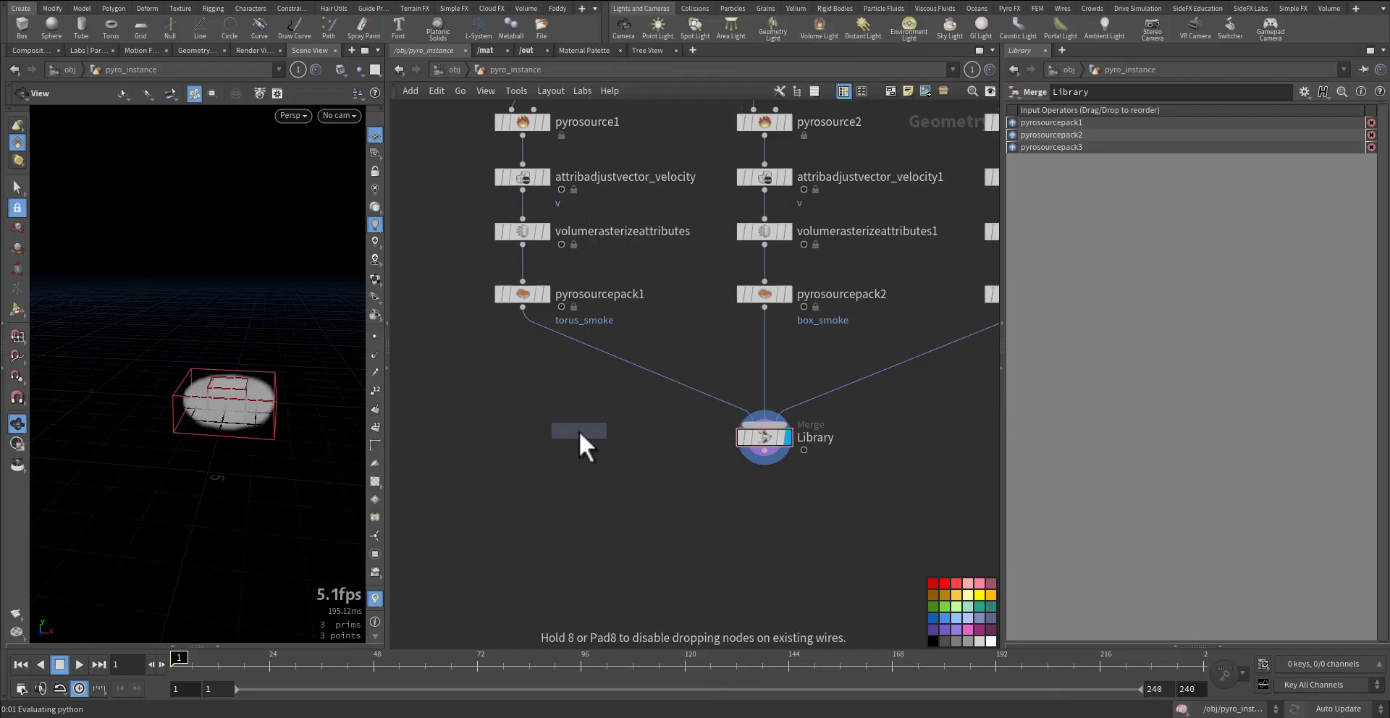
{"action": "left_click", "coordinate": [577, 432]}
{"action": "left_click", "coordinate": [598, 431]}
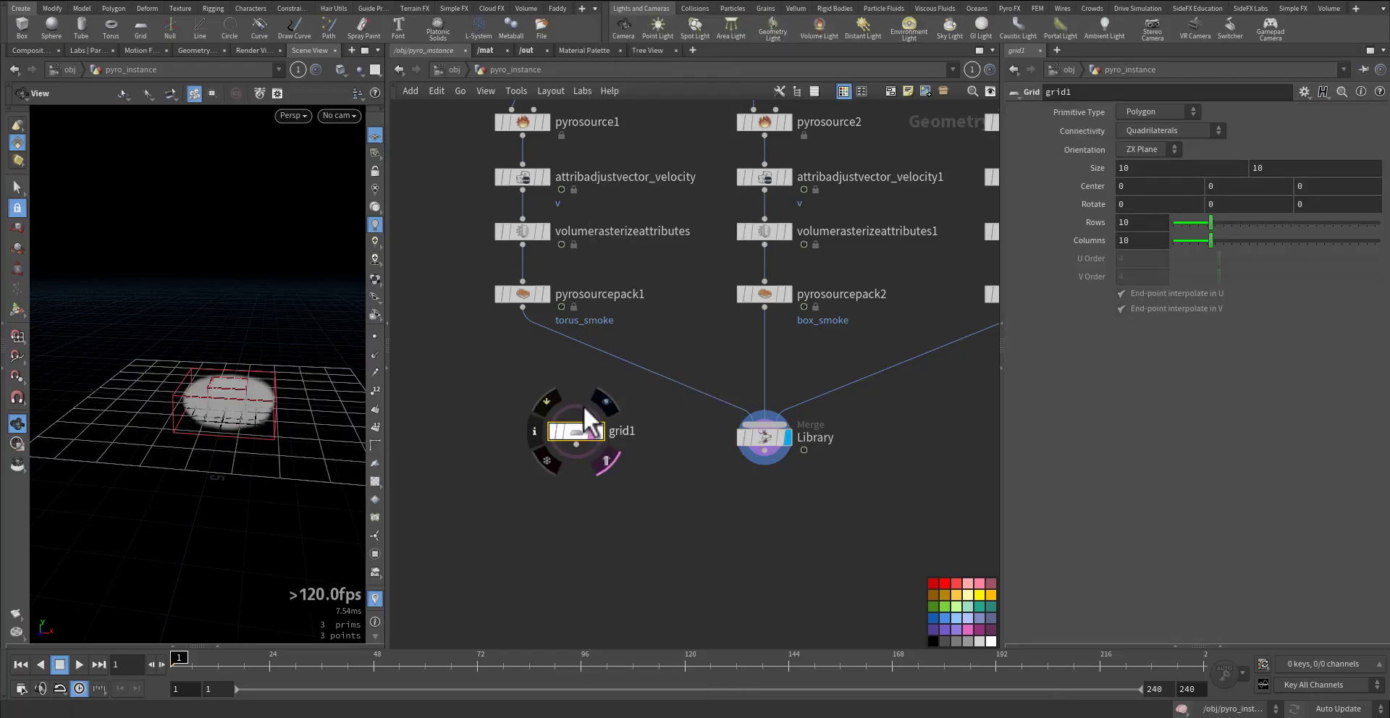
{"action": "middle_click_drag", "start_coordinate": [1077, 168], "coordinate": [1146, 135]}
Step: Attach a Scatter node to the grid, display it and turn off the grid's template display
{"action": "key", "text": "Tab"}
{"action": "type", "text": "scatt"}
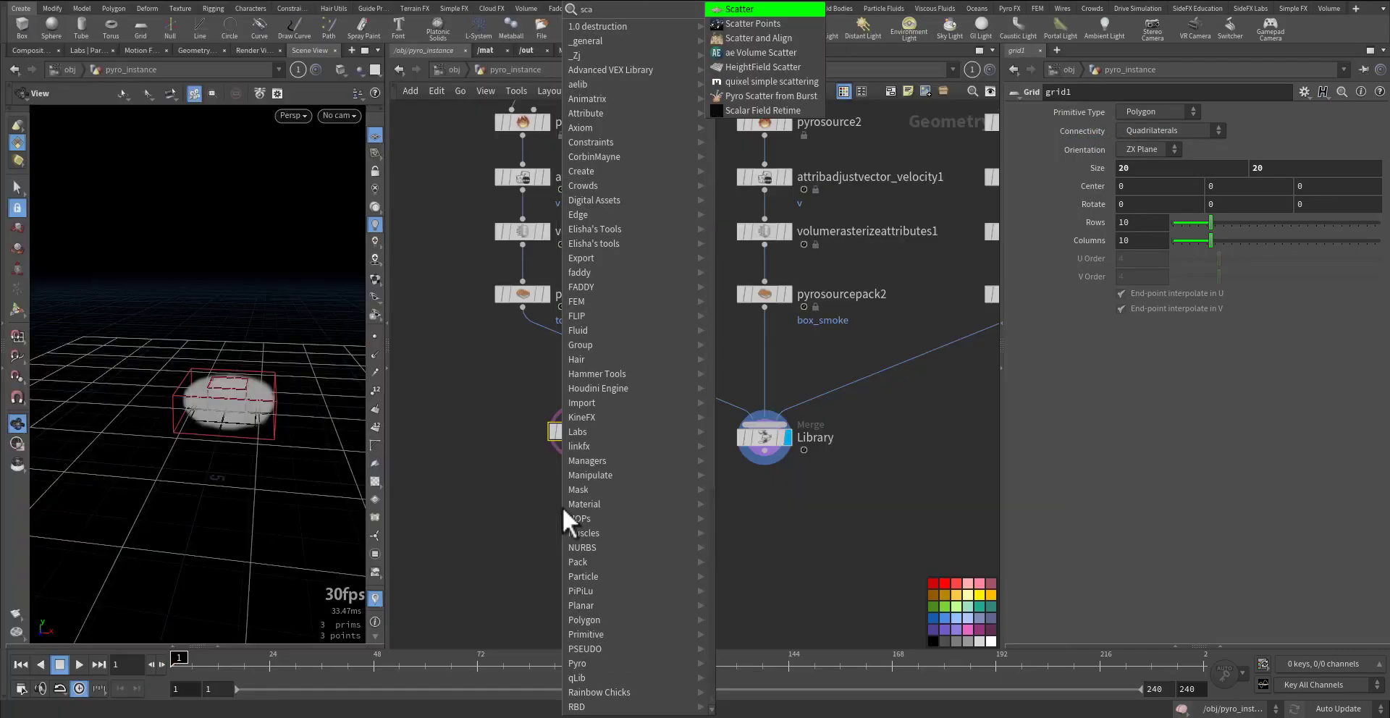
{"action": "left_click", "coordinate": [742, 9]}
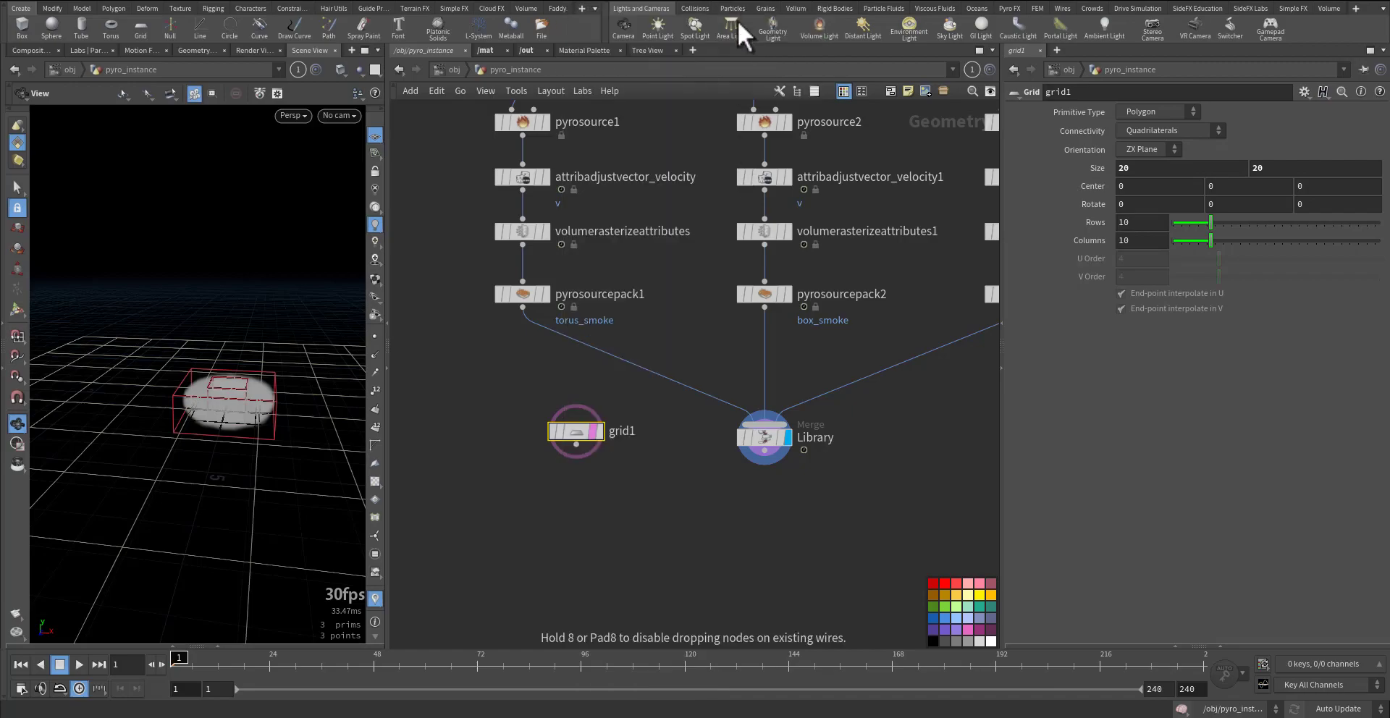
{"action": "left_click", "coordinate": [578, 453]}
{"action": "left_click", "coordinate": [601, 490]}
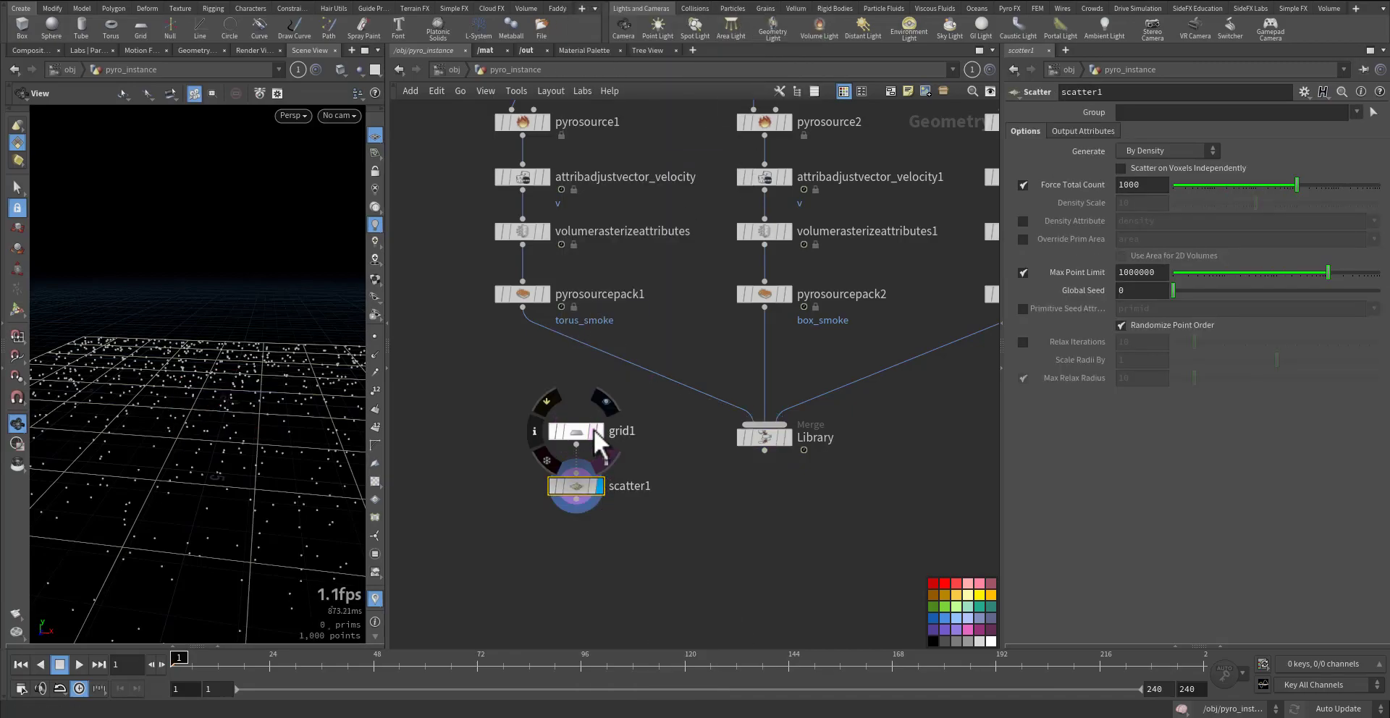
{"action": "left_click", "coordinate": [594, 431]}
Step: Set the Scatter node's Force Total Count to 20 and view the points from farther away
{"action": "double_click", "coordinate": [1140, 185]}
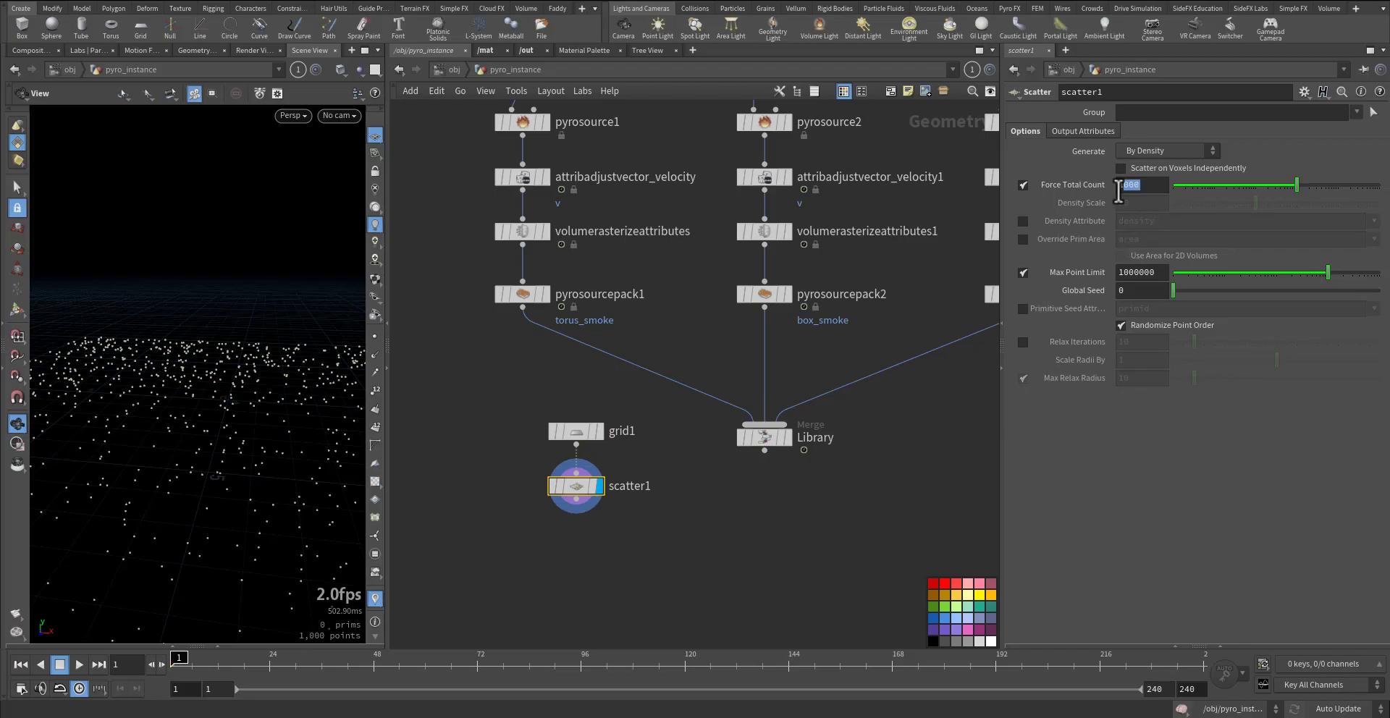
{"action": "type", "text": "20"}
{"action": "key", "text": "Return"}
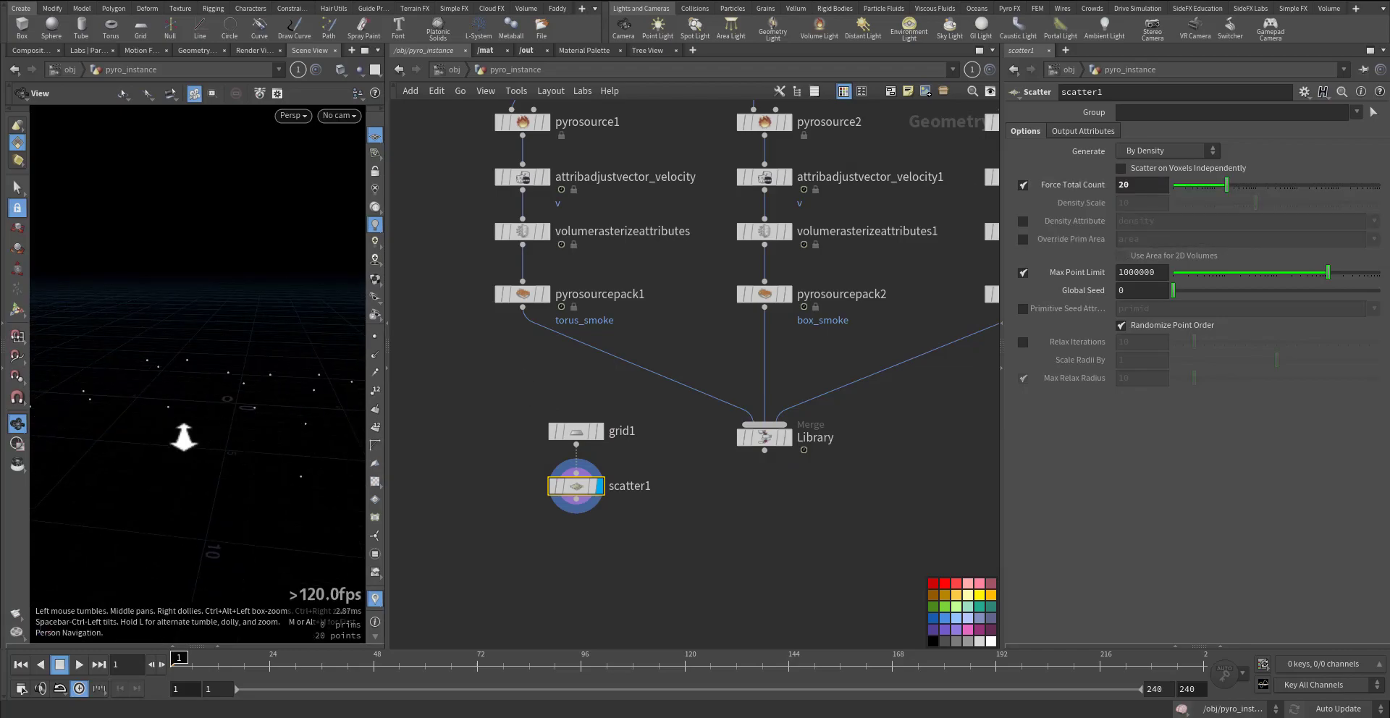
{"action": "left_click_drag", "start_coordinate": [215, 425], "coordinate": [233, 399]}
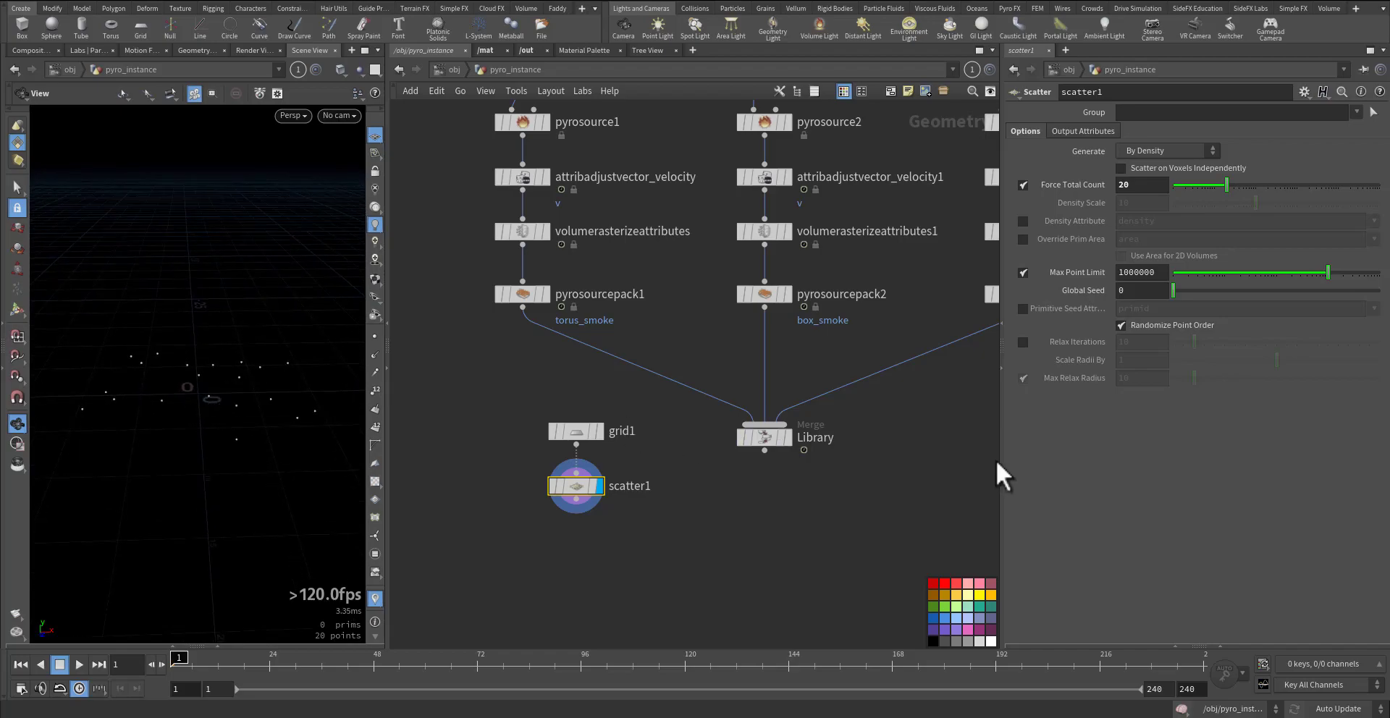
Step: Widen the network pane and add an Attribute from Pieces node below the Scatter and Library nodes
{"action": "left_click_drag", "start_coordinate": [1002, 467], "coordinate": [1074, 454]}
{"action": "middle_click_drag", "start_coordinate": [853, 478], "coordinate": [848, 460]}
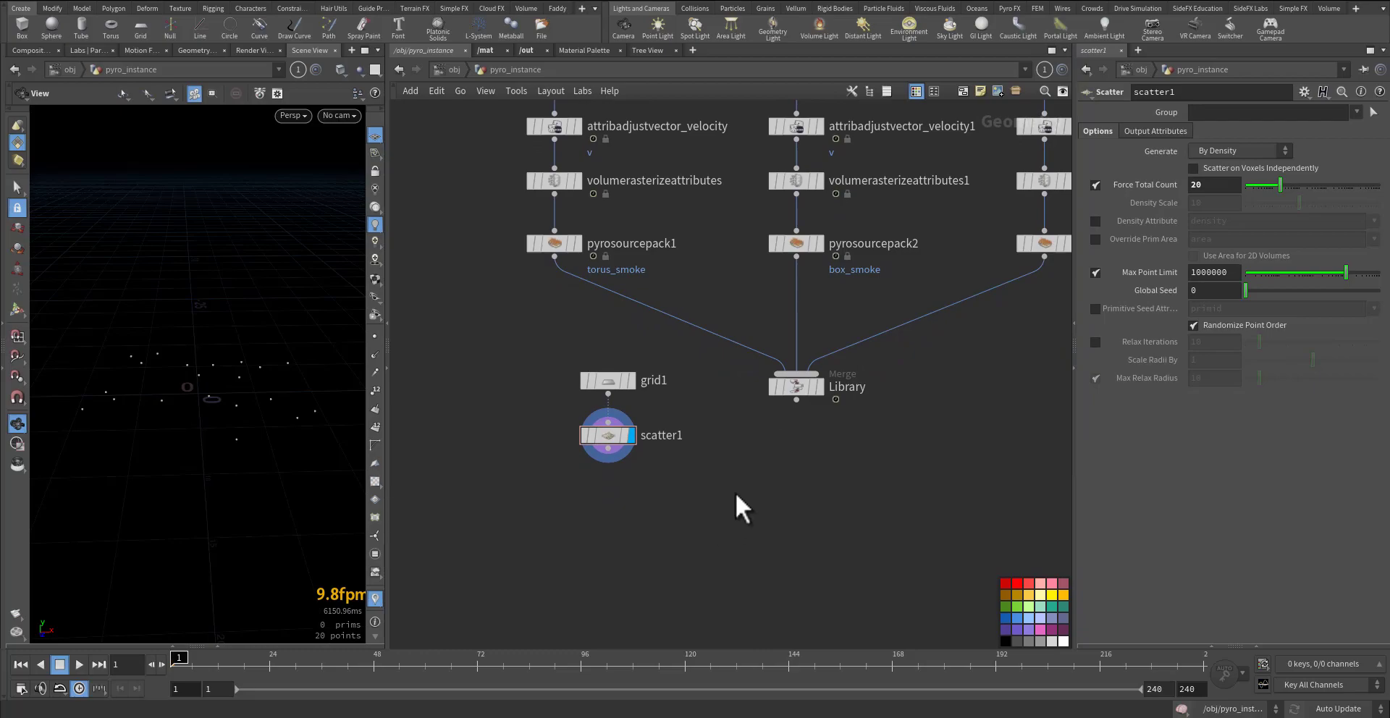
{"action": "key", "text": "Tab"}
{"action": "type", "text": "att"}
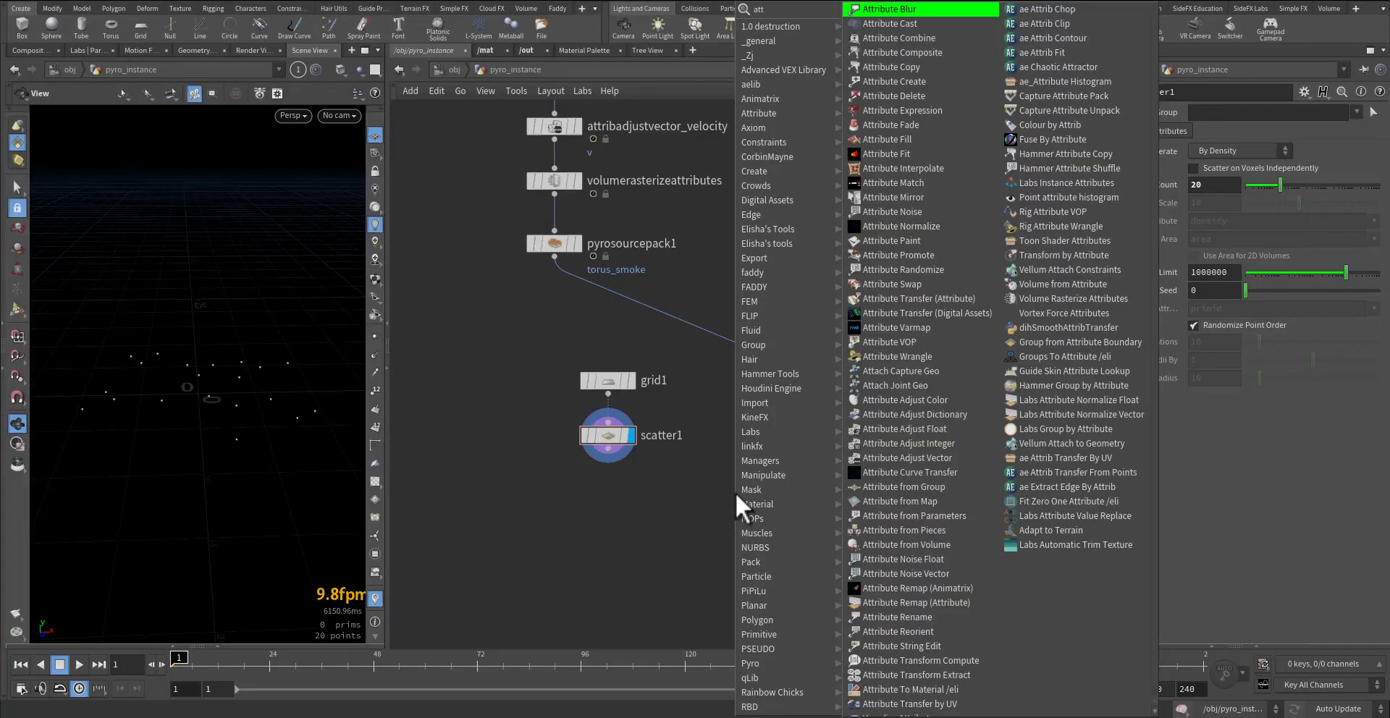
{"action": "type", "text": "frpi"}
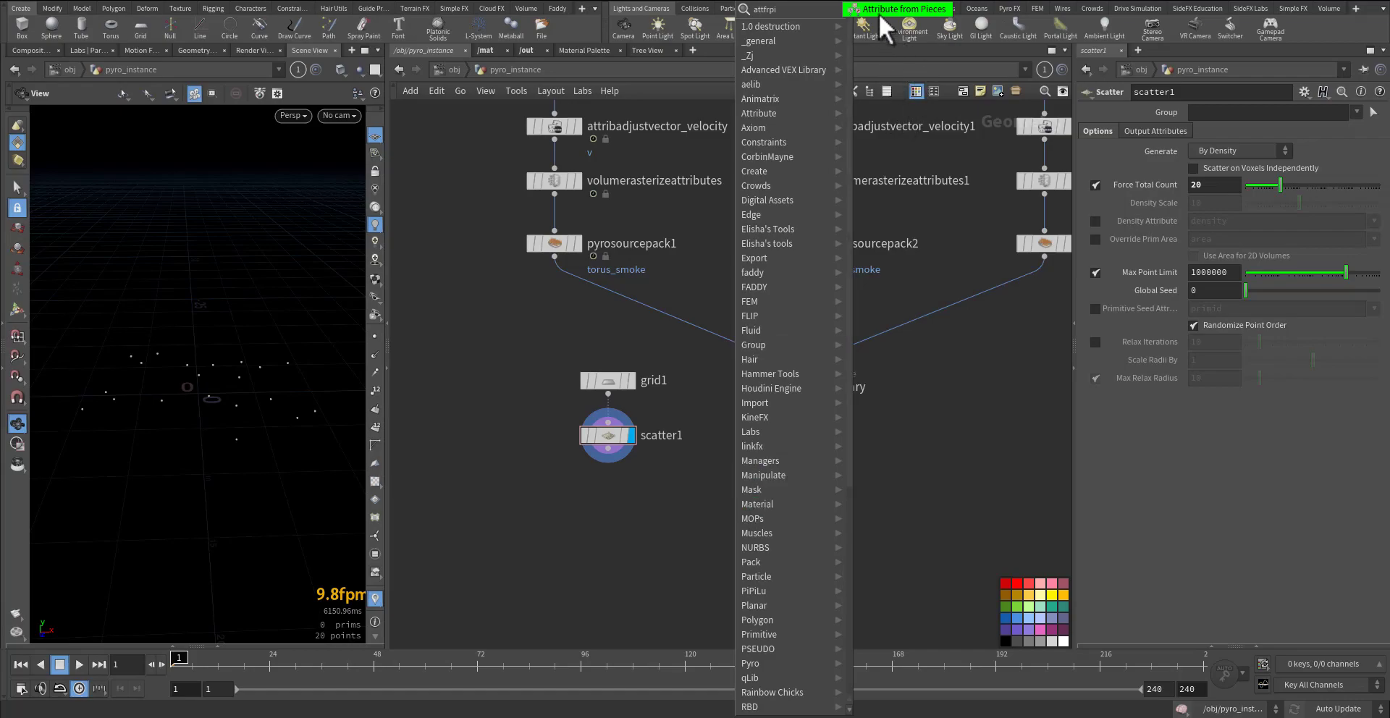
{"action": "left_click", "coordinate": [879, 13]}
{"action": "left_click", "coordinate": [746, 535]}
Step: Connect the Scatter node to the Attribute from Pieces point cloud input and move the node up nearer Library
{"action": "scroll", "coordinate": [747, 535], "scroll_direction": "up", "scroll_amount": 2}
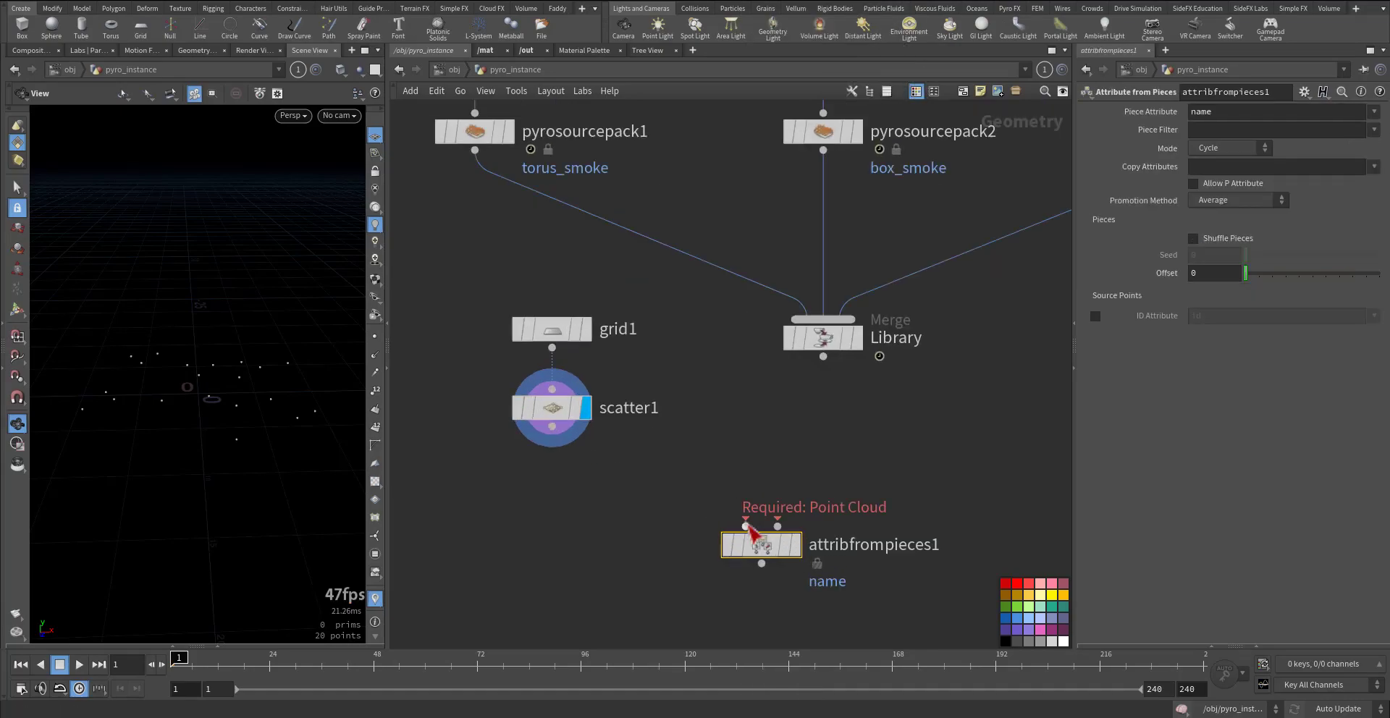
{"action": "left_click", "coordinate": [746, 527]}
{"action": "left_click", "coordinate": [540, 426]}
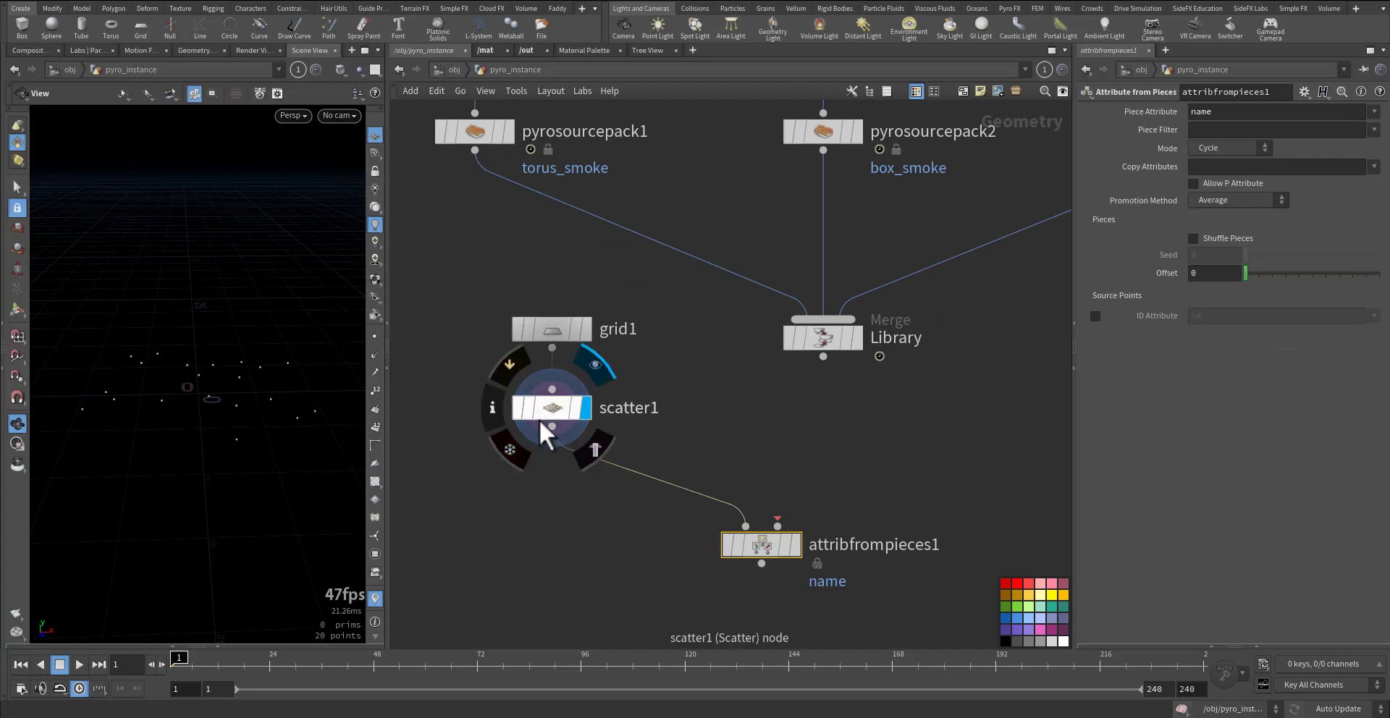
{"action": "left_click_drag", "start_coordinate": [766, 546], "coordinate": [773, 484]}
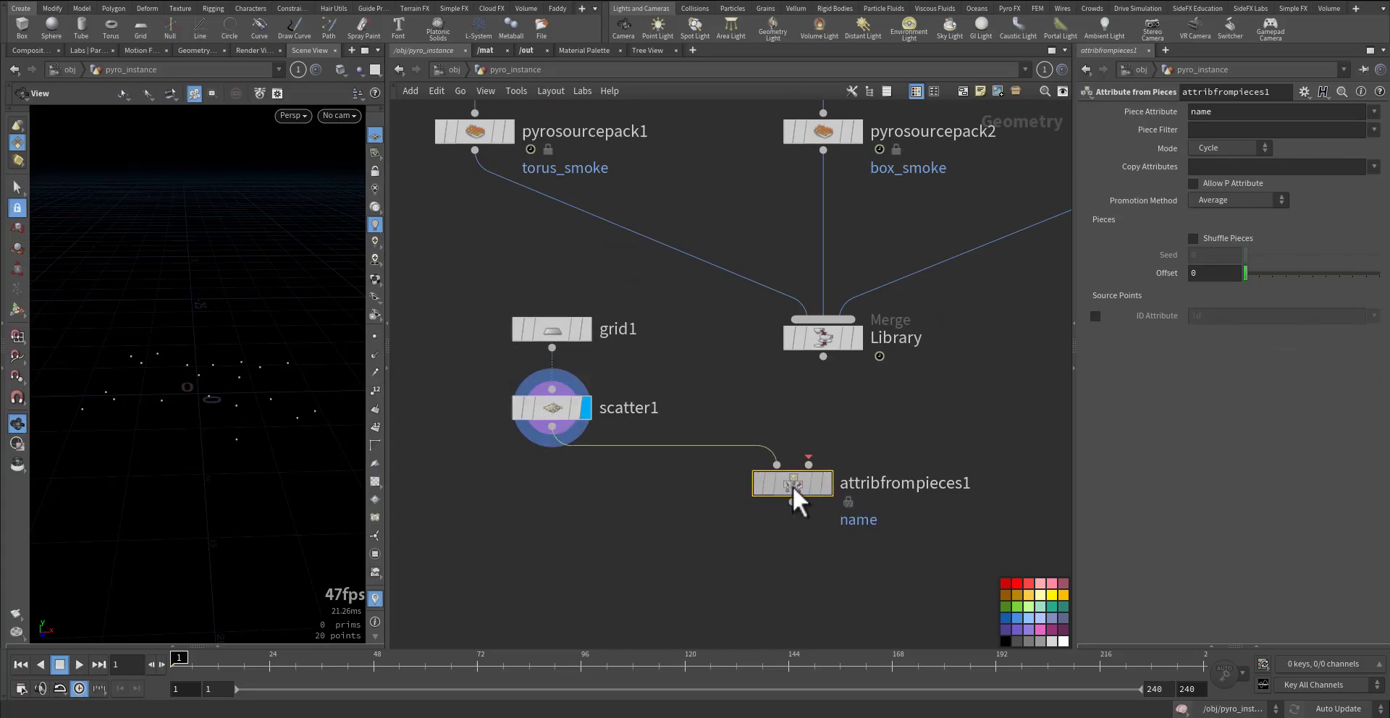
Step: Connect the Library merge to the Attribute from Pieces node's second input, align the node beneath Library and display it
{"action": "left_click_drag", "start_coordinate": [792, 485], "coordinate": [809, 485]}
{"action": "left_click", "coordinate": [823, 357]}
{"action": "left_click", "coordinate": [825, 465]}
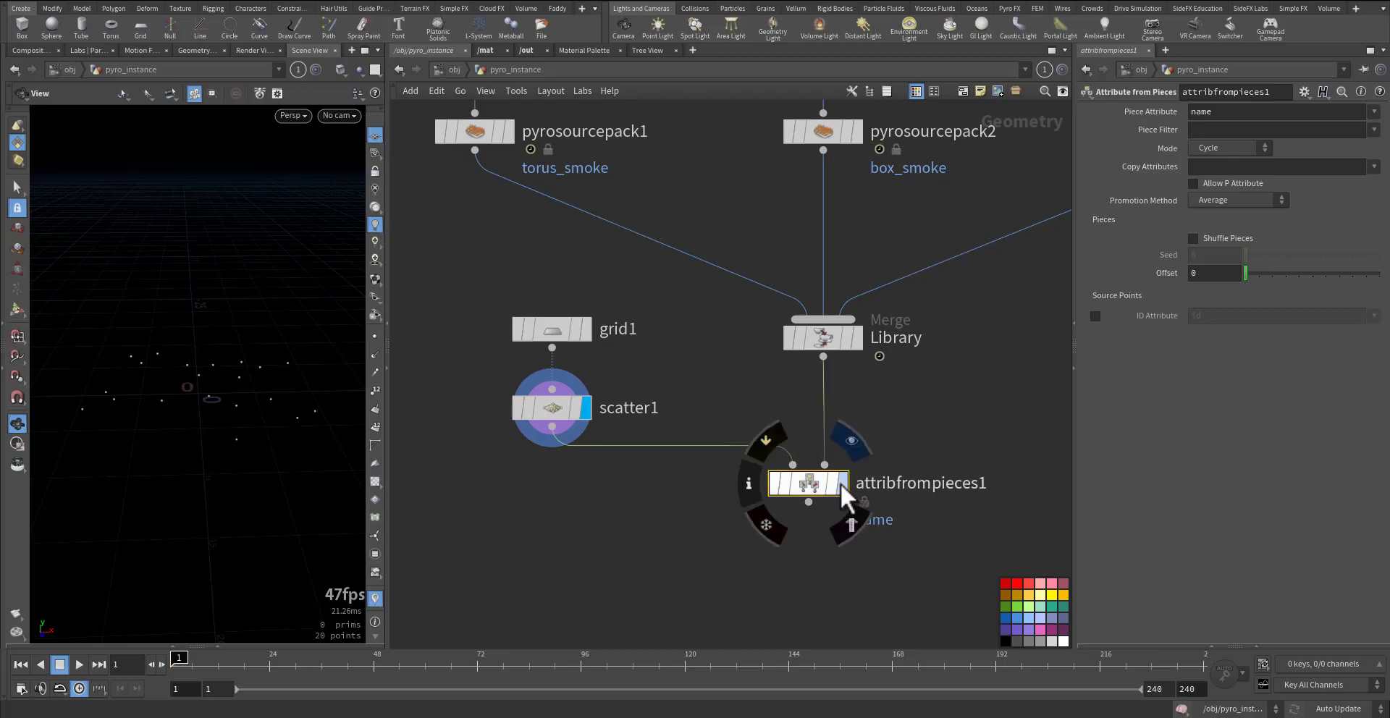
{"action": "left_click", "coordinate": [841, 484]}
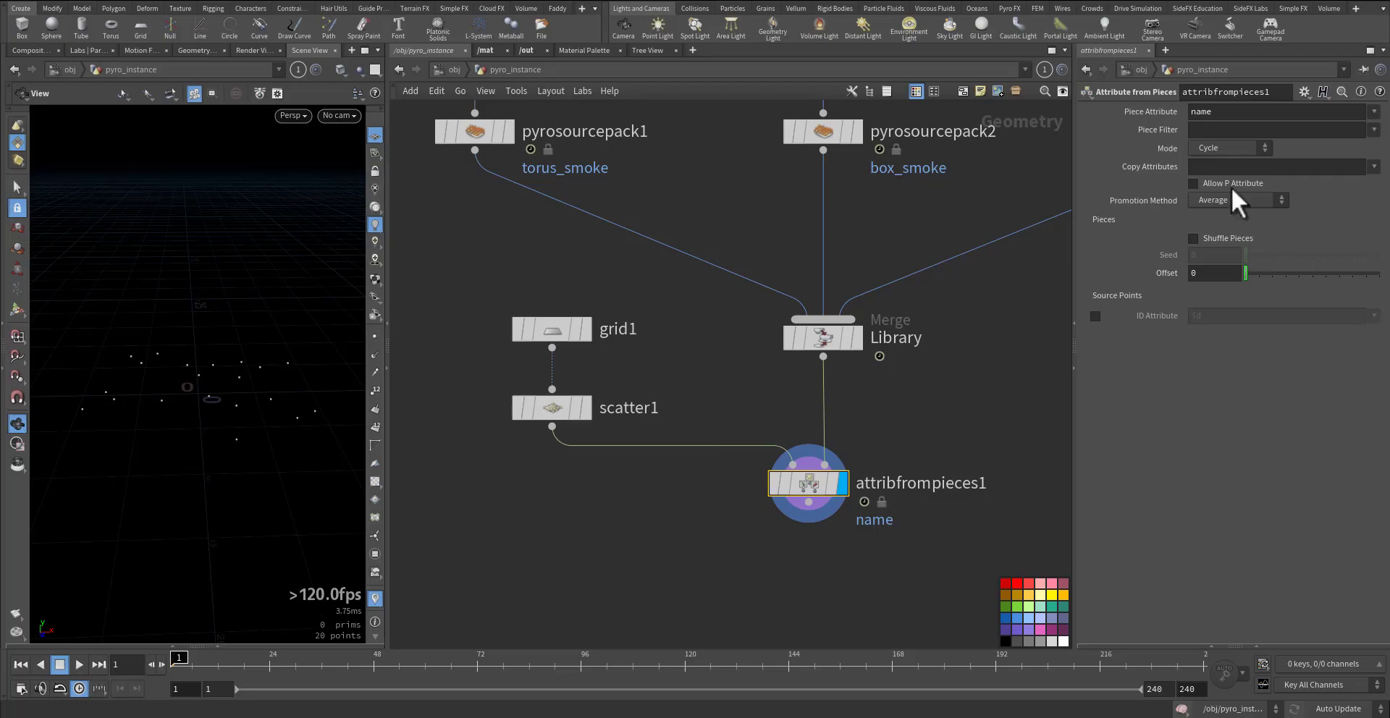
Step: Set the Attribute from Pieces mode to Random and its Copy Attributes to source_rules
{"action": "left_click", "coordinate": [1249, 149]}
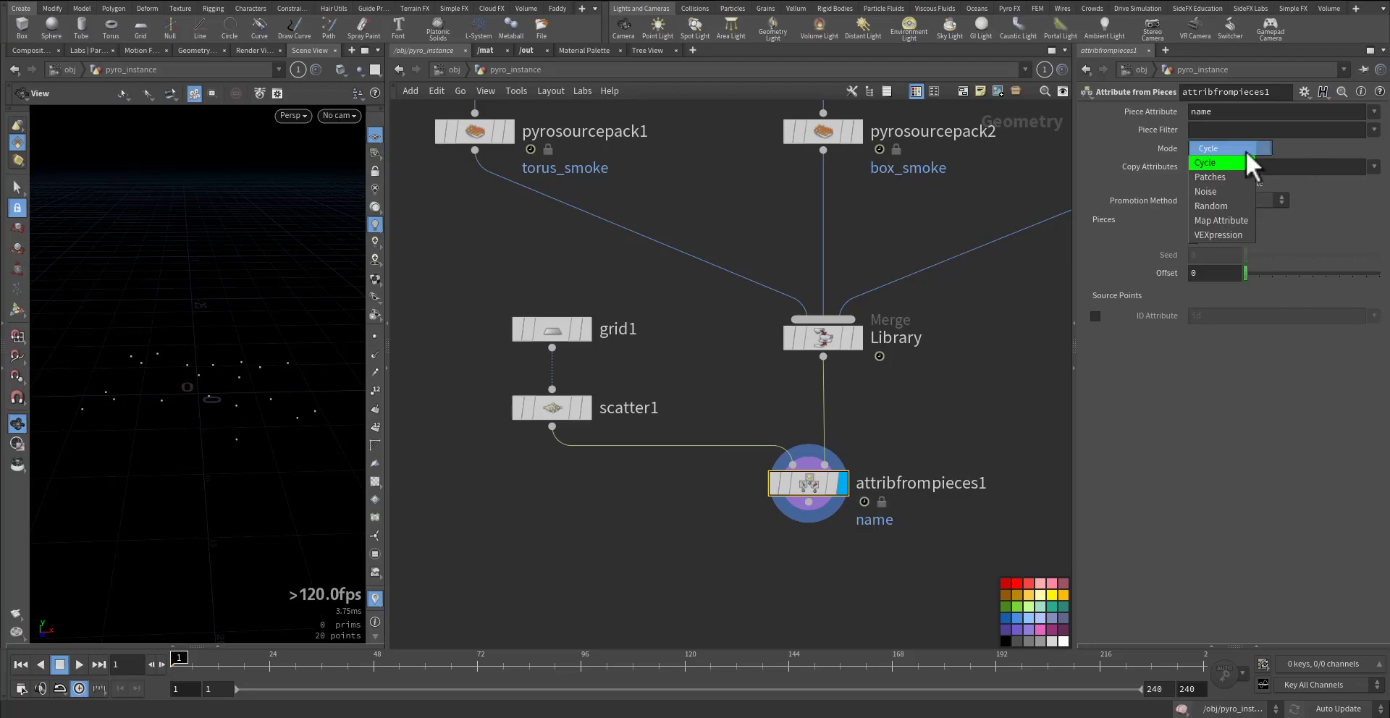
{"action": "left_click", "coordinate": [1214, 211]}
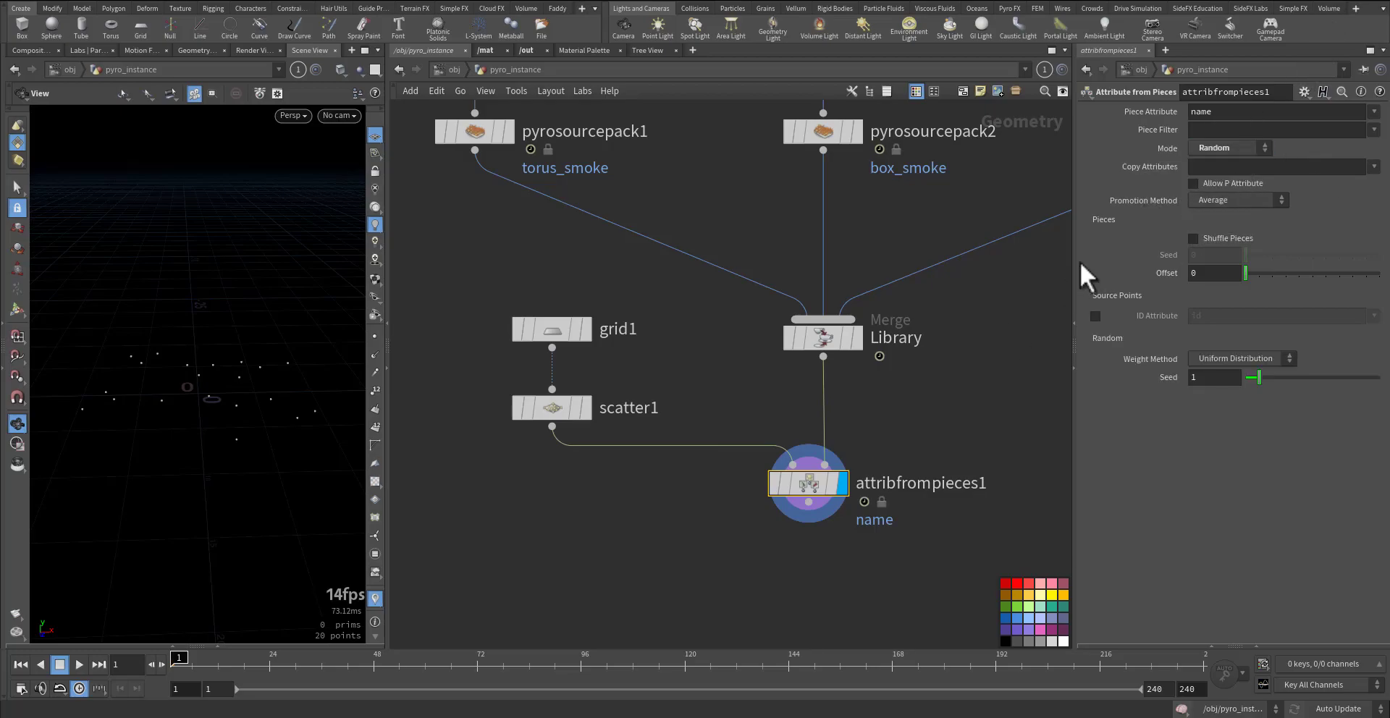
{"action": "left_click", "coordinate": [1374, 166]}
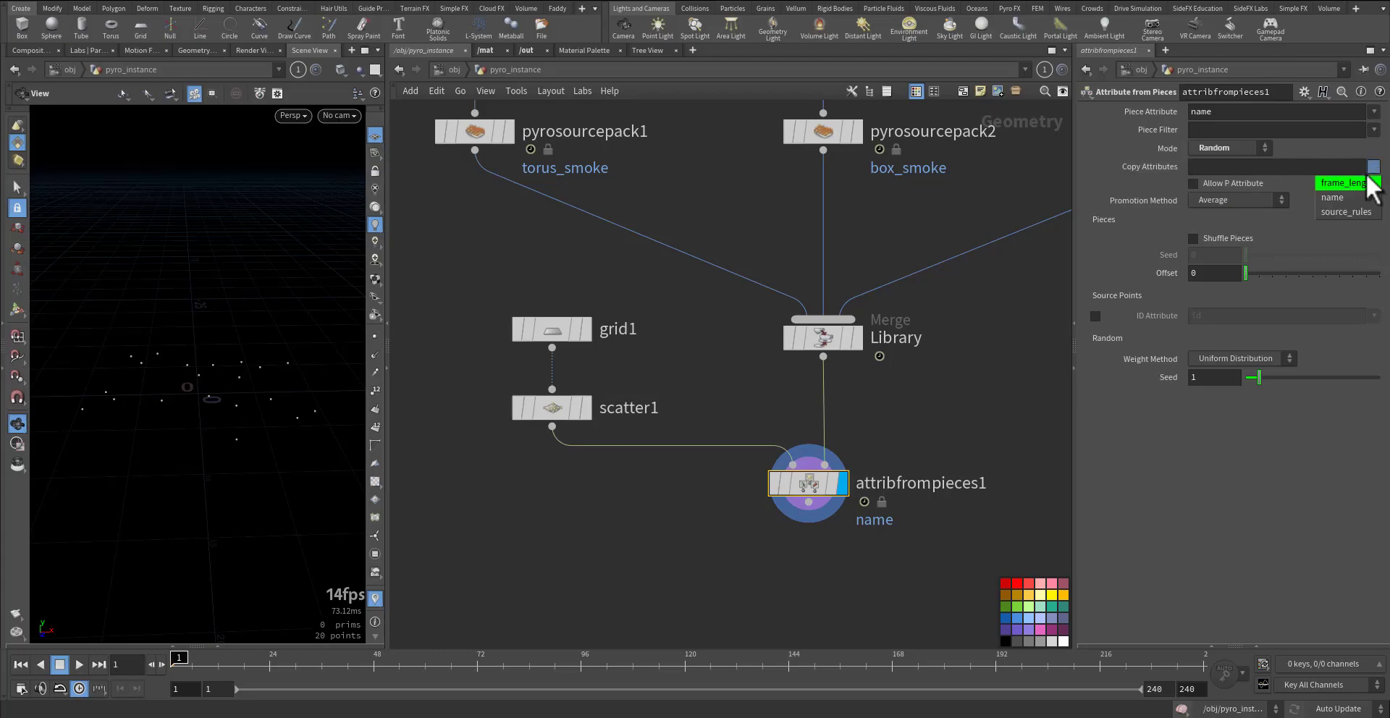
{"action": "left_click", "coordinate": [1350, 211]}
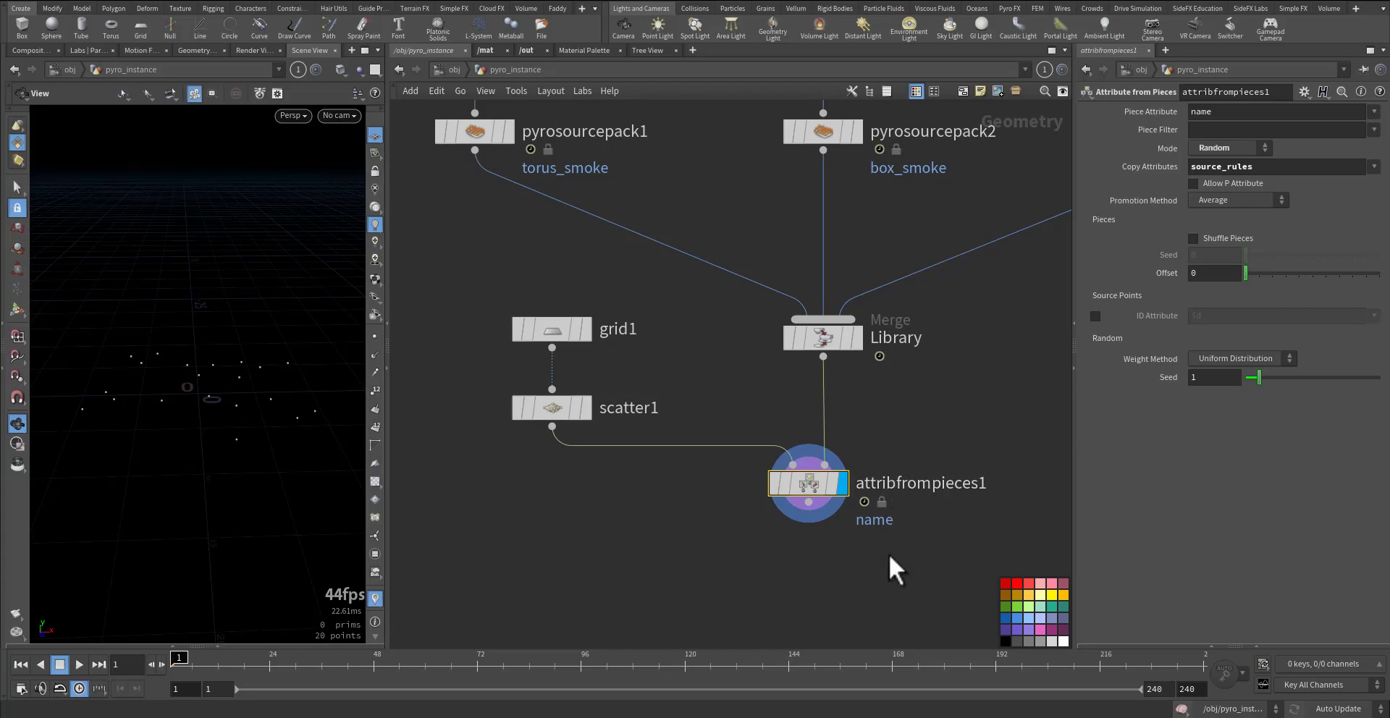
Step: Add a Time Shift node below Attribute from Pieces, display it and fix its Frame at a constant 1
{"action": "middle_click_drag", "start_coordinate": [888, 554], "coordinate": [880, 464]}
{"action": "key", "text": "Tab"}
{"action": "type", "text": "tishi"}
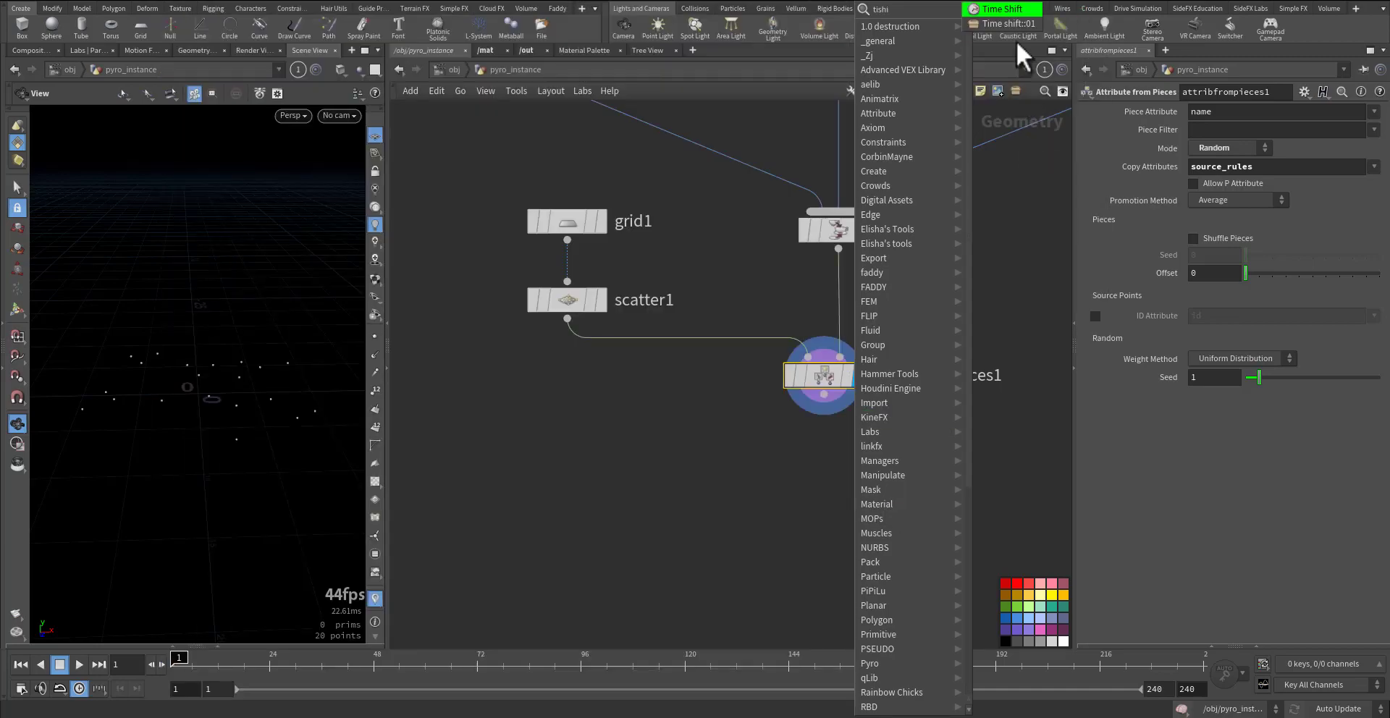
{"action": "left_click", "coordinate": [1003, 14]}
{"action": "left_click", "coordinate": [839, 481]}
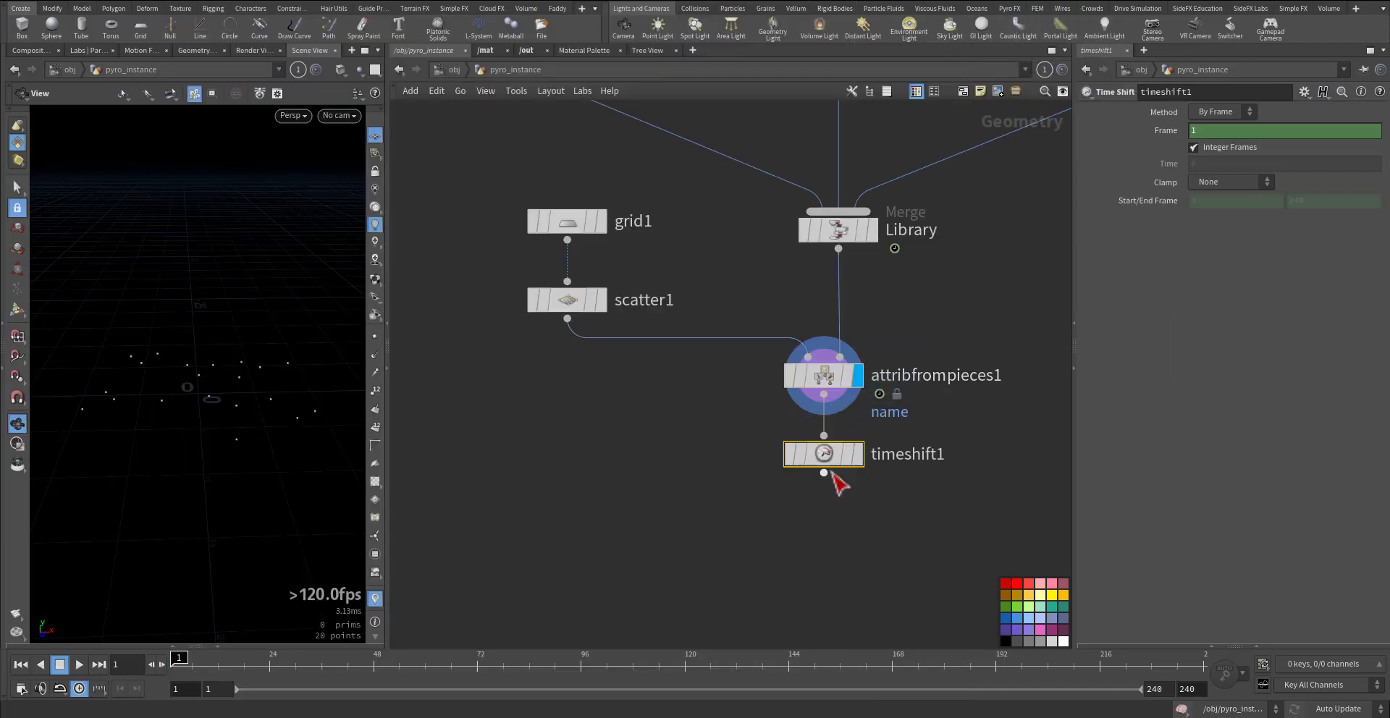
{"action": "left_click", "coordinate": [856, 455]}
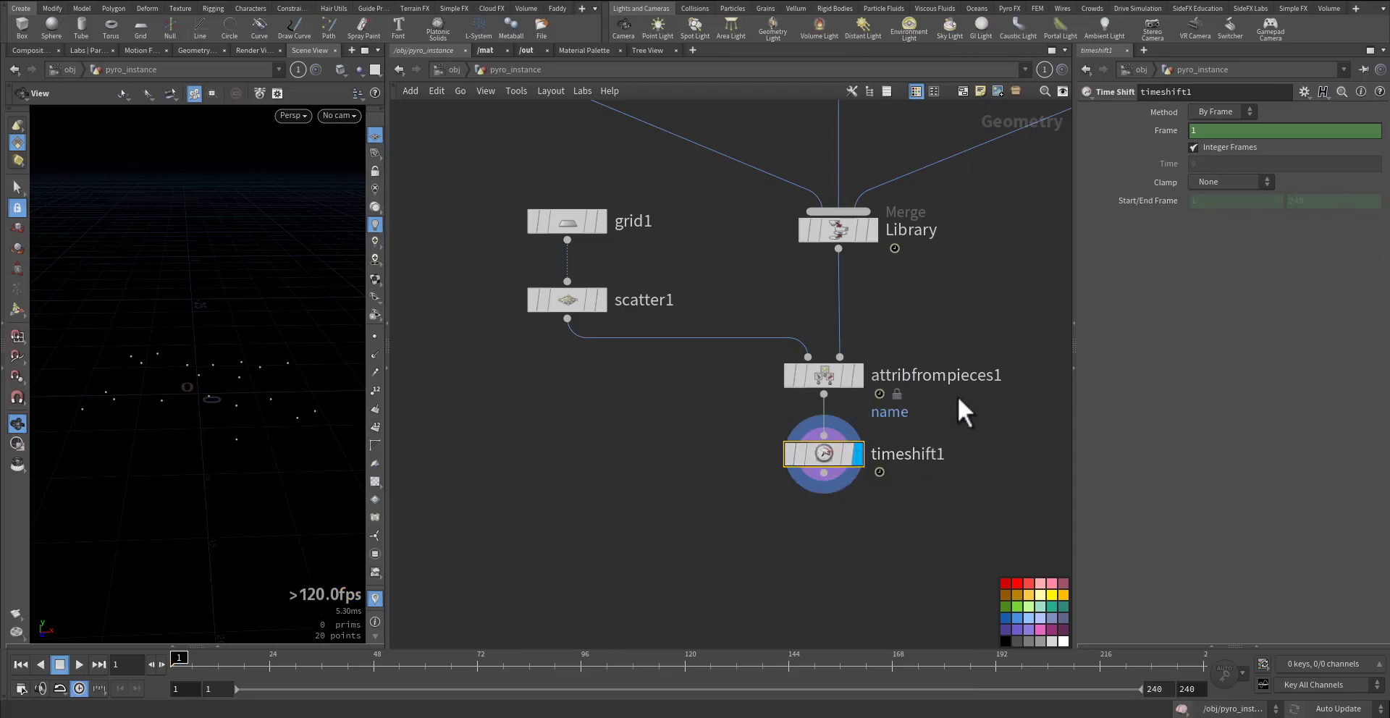
{"action": "left_click", "coordinate": [1172, 130], "text": "ctrl+shift"}
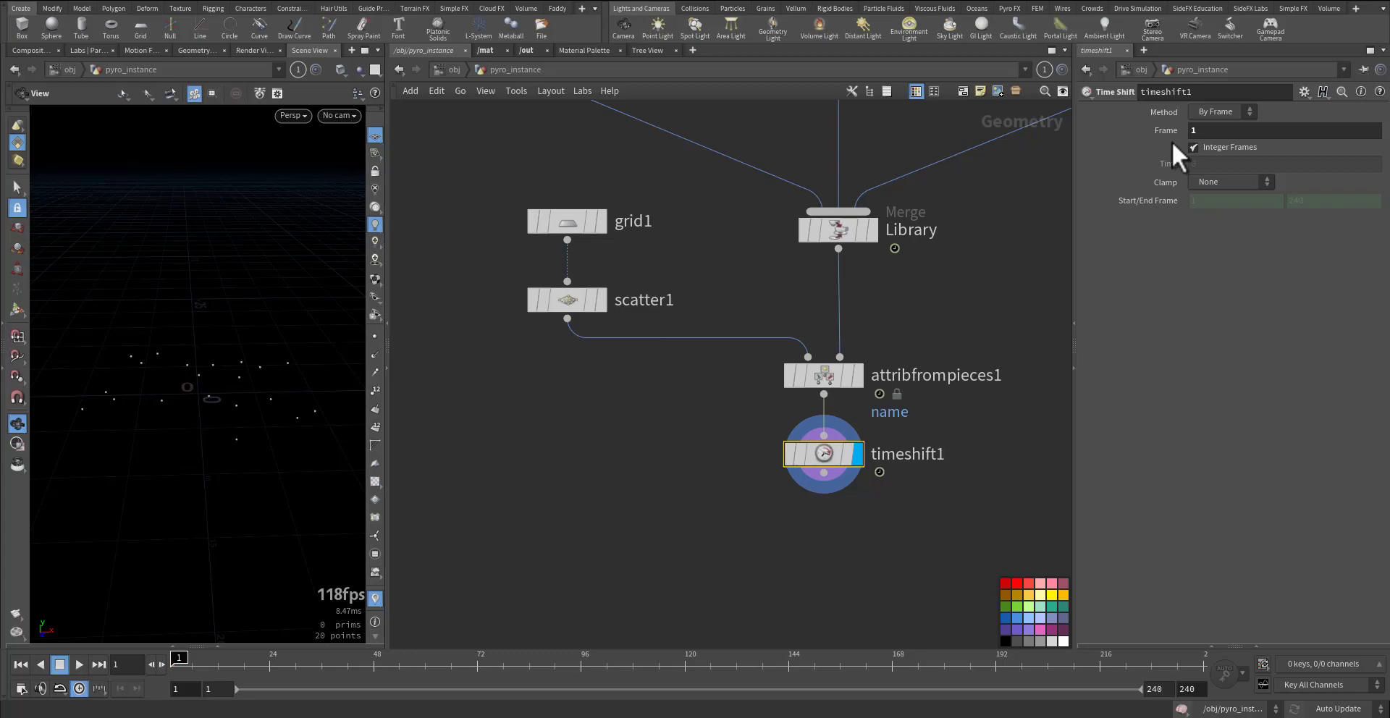
Step: Add a Pyro Solver node below the Time Shift node and display it
{"action": "key", "text": "Tab"}
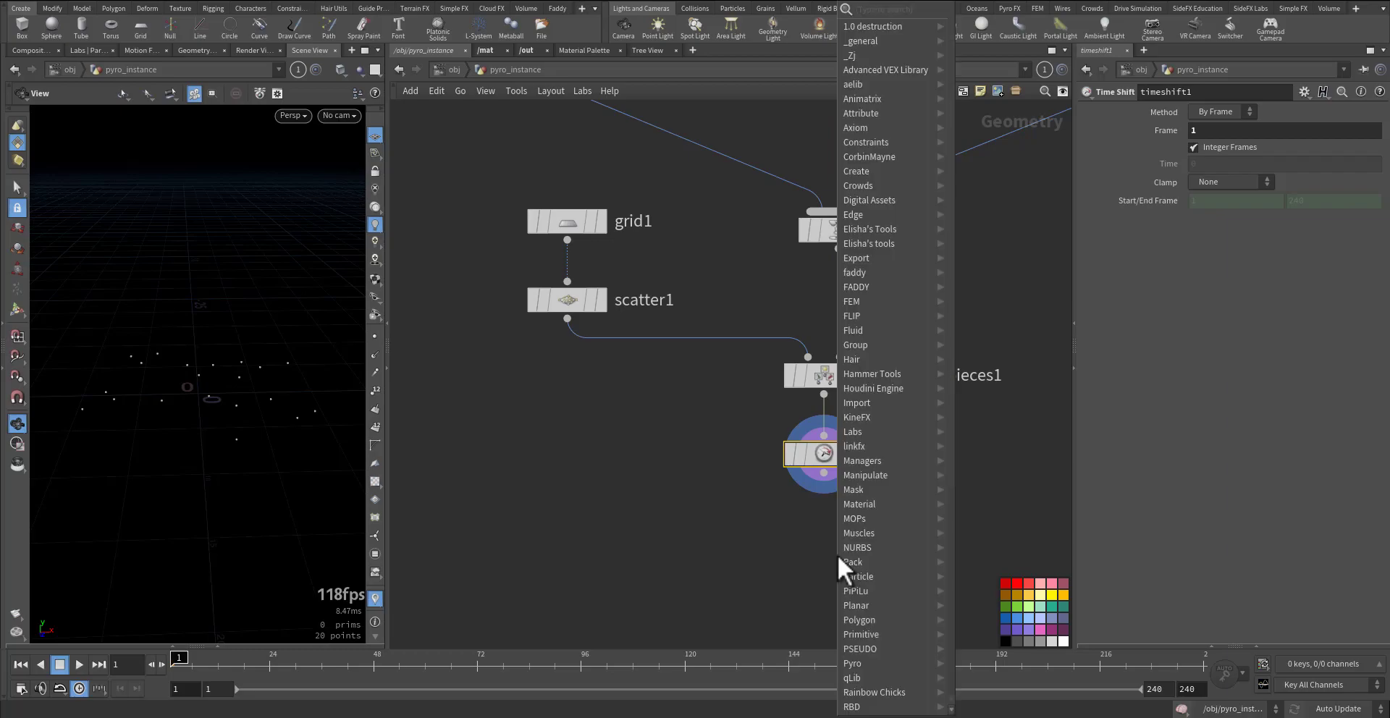
{"action": "type", "text": "pysol"}
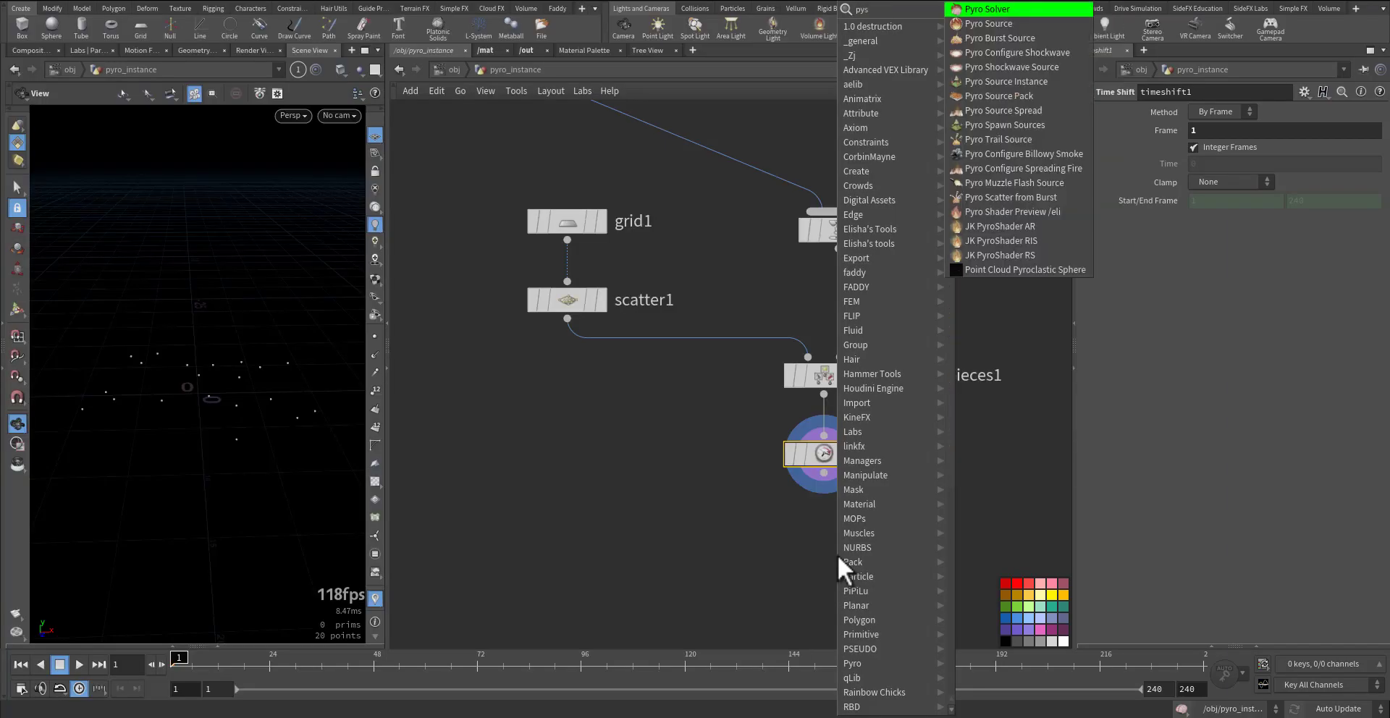
{"action": "left_click", "coordinate": [979, 10]}
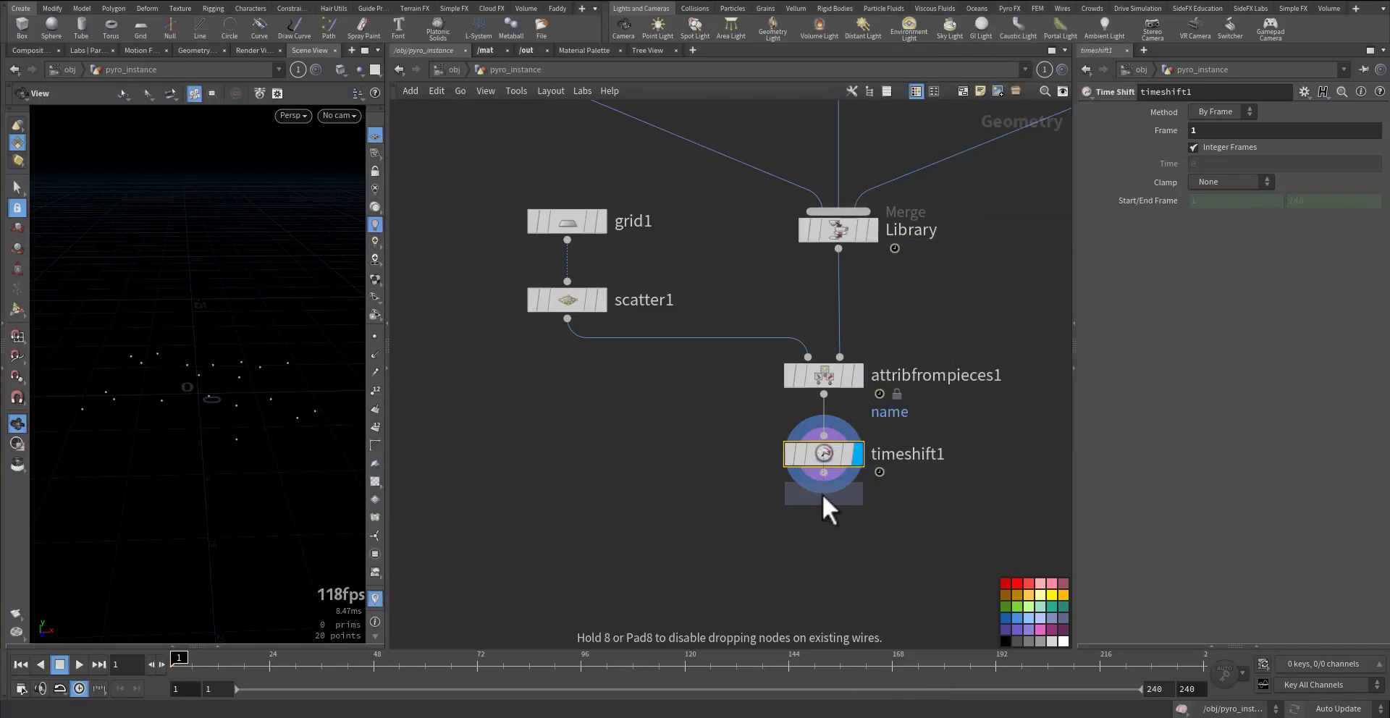
{"action": "left_click", "coordinate": [830, 505]}
{"action": "left_click", "coordinate": [857, 533]}
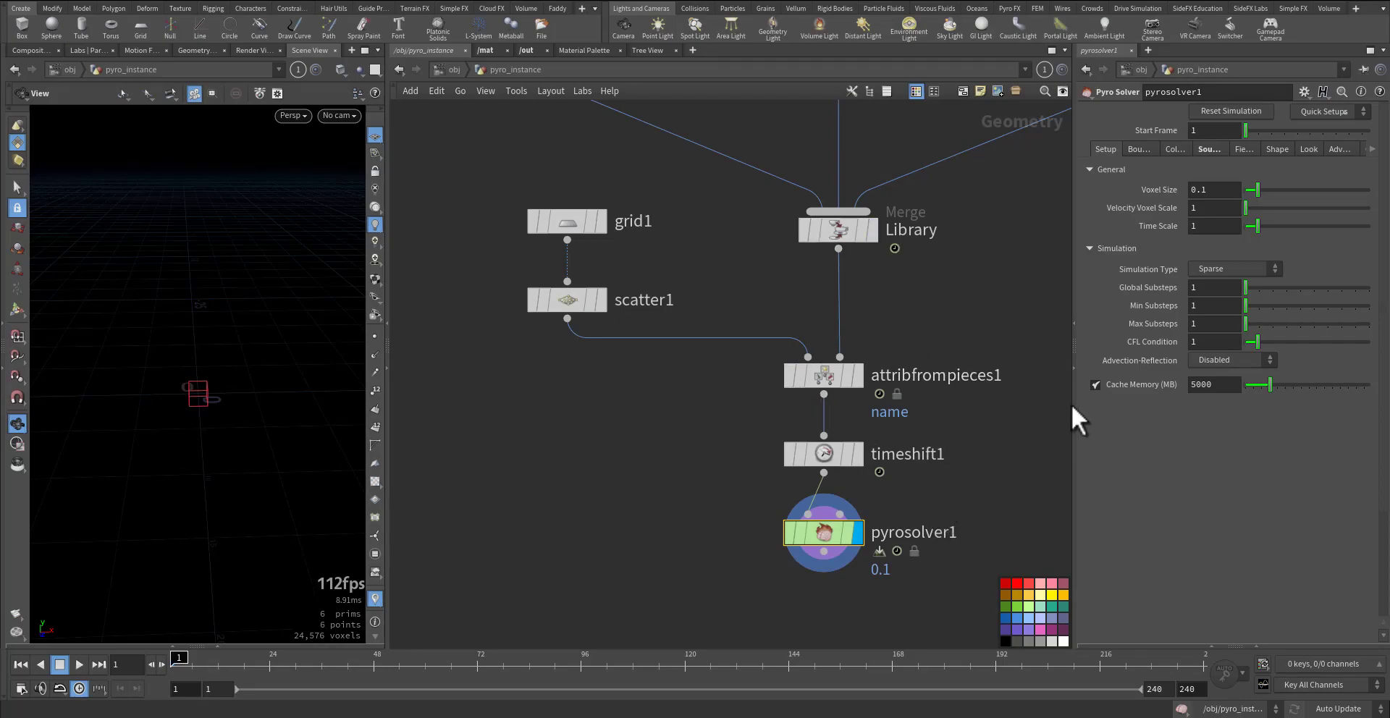
Step: Widen the parameter pane and set the Pyro Solver's sourcing Source Type to Packed Sets
{"action": "left_click_drag", "start_coordinate": [1073, 407], "coordinate": [890, 397]}
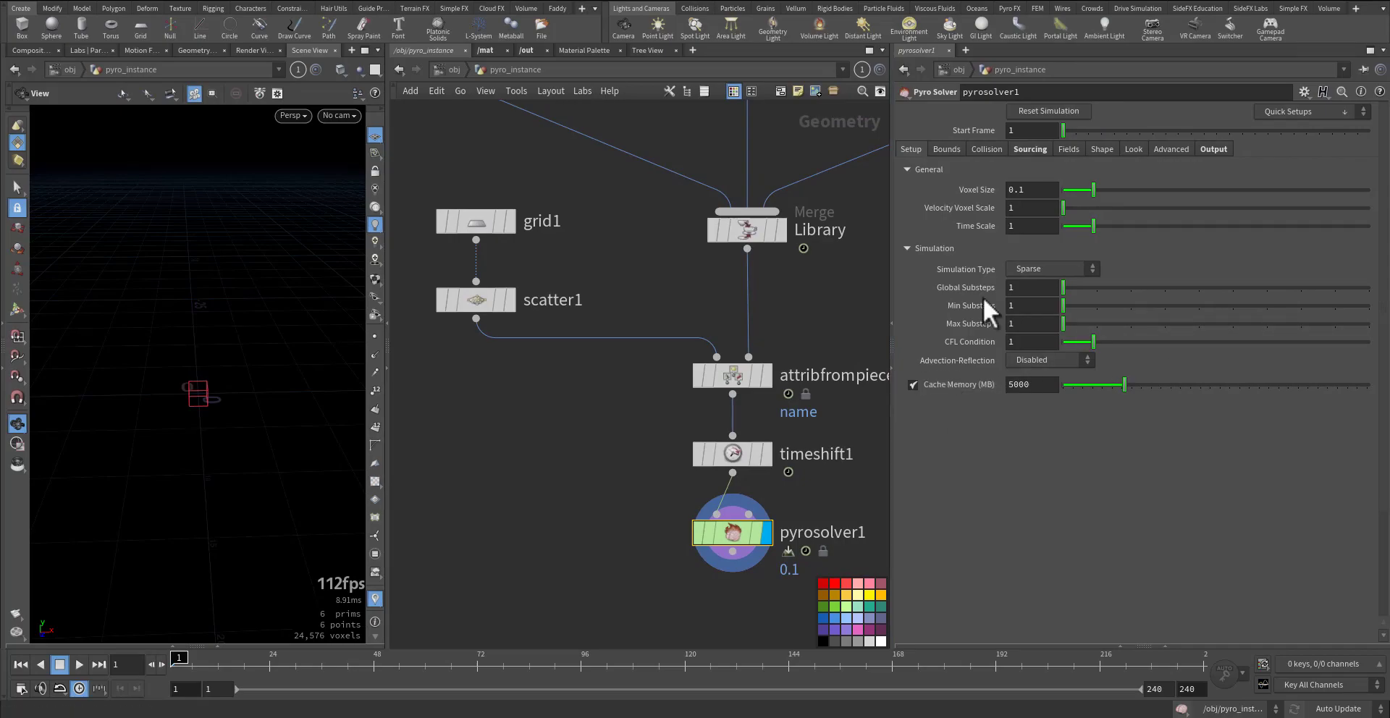
{"action": "left_click", "coordinate": [1036, 150]}
{"action": "left_click", "coordinate": [1079, 169]}
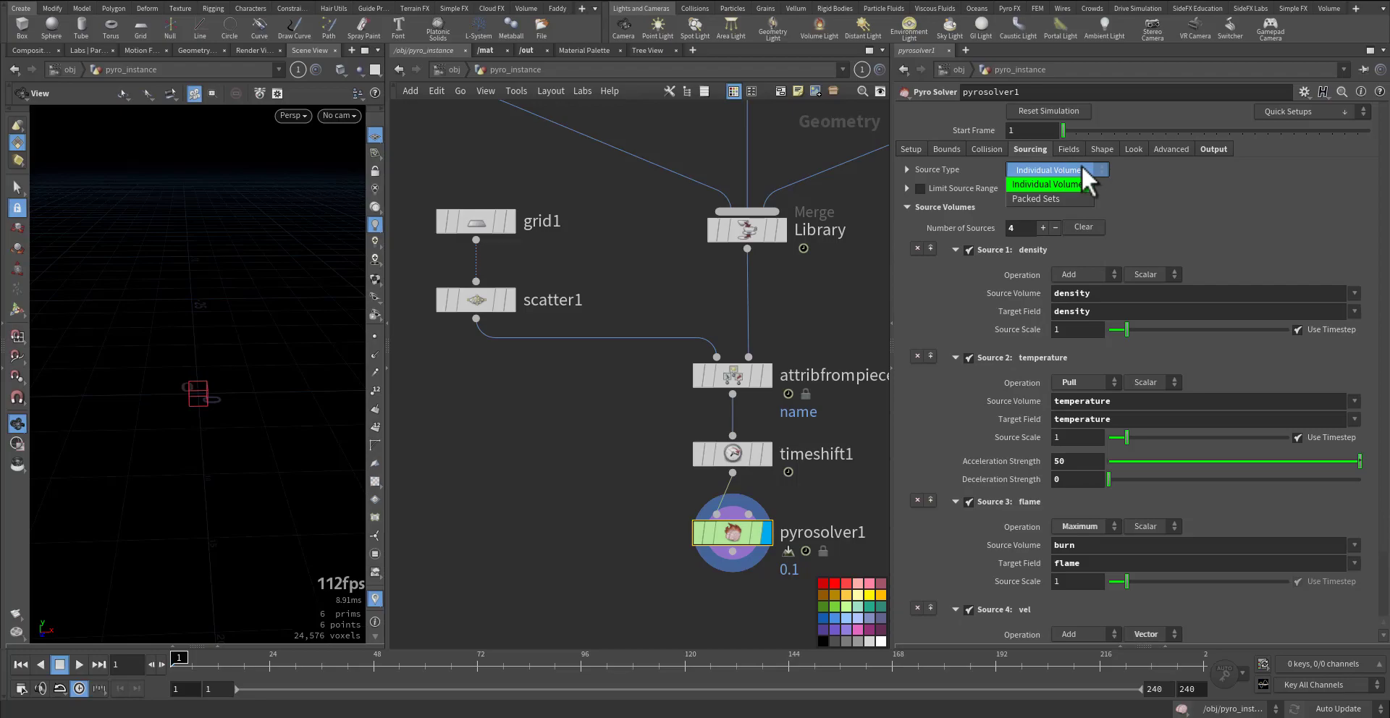
{"action": "left_click", "coordinate": [1020, 190]}
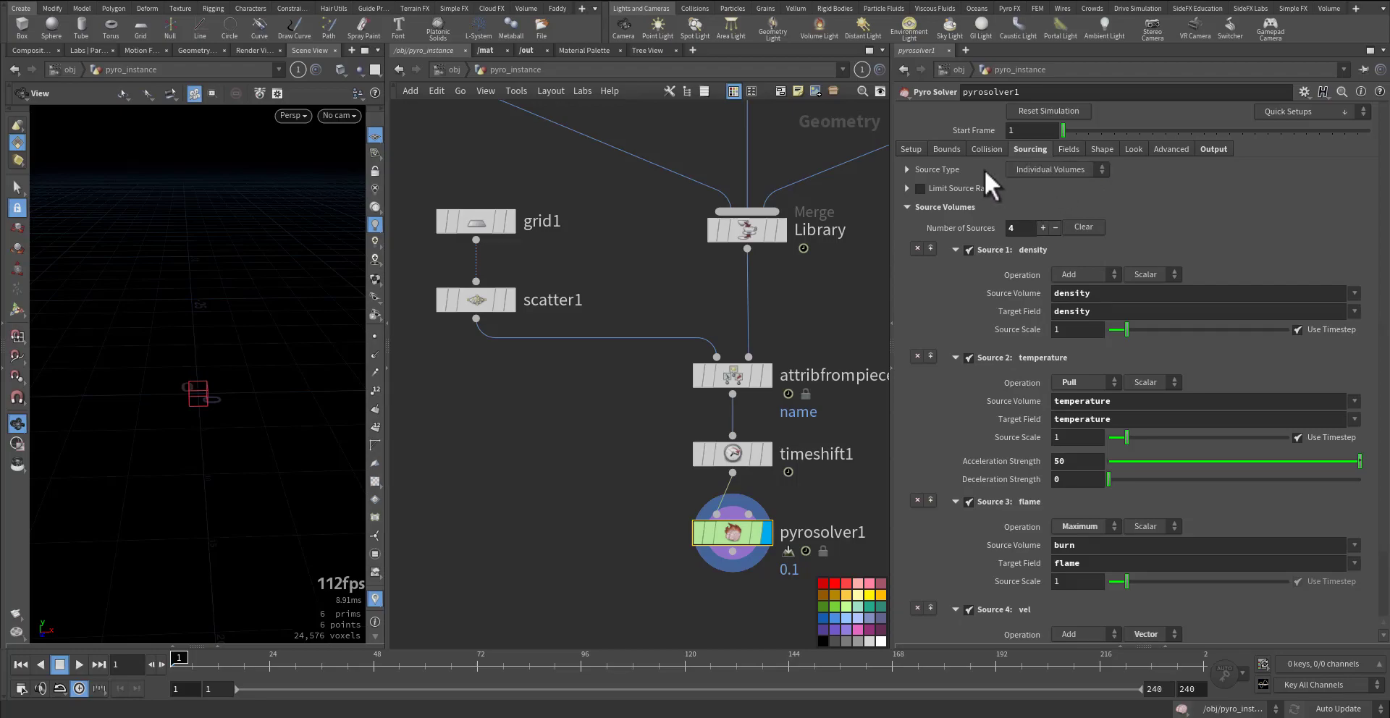
{"action": "left_click", "coordinate": [907, 169]}
{"action": "left_click", "coordinate": [1061, 190]}
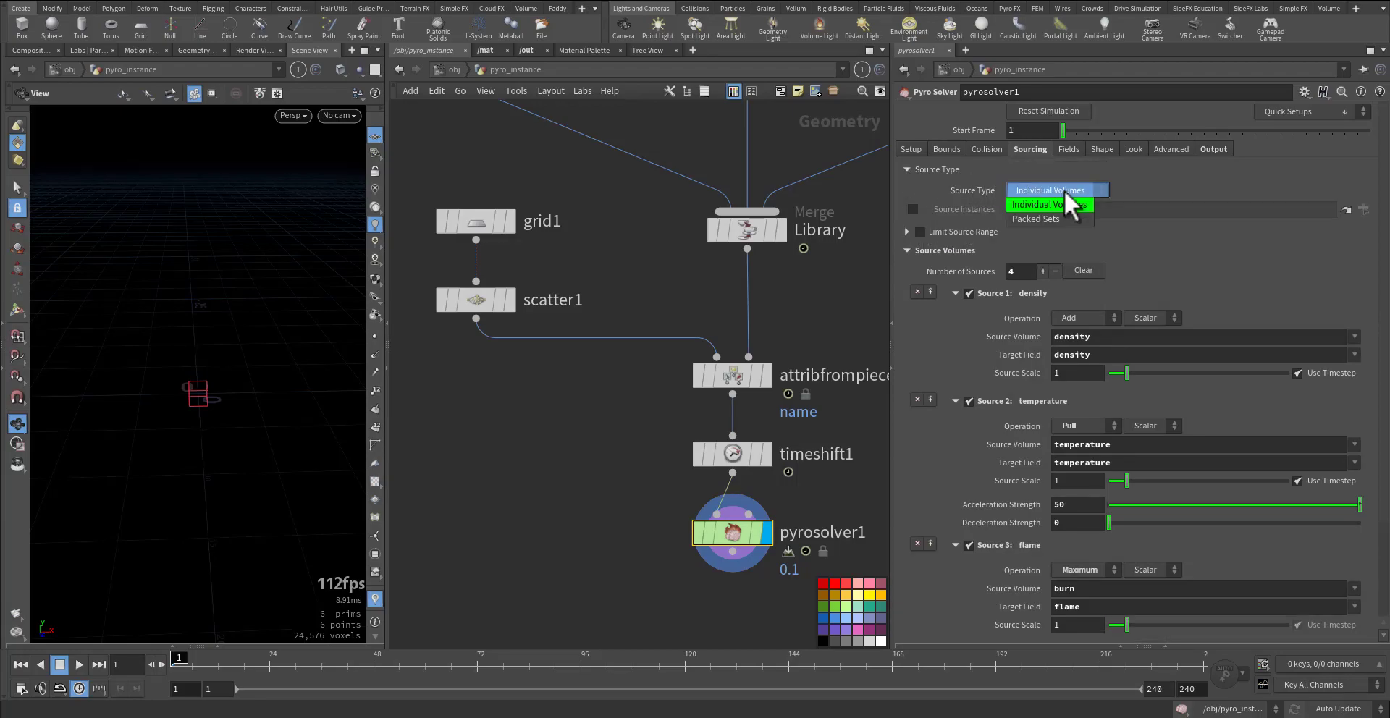
{"action": "left_click", "coordinate": [1030, 217]}
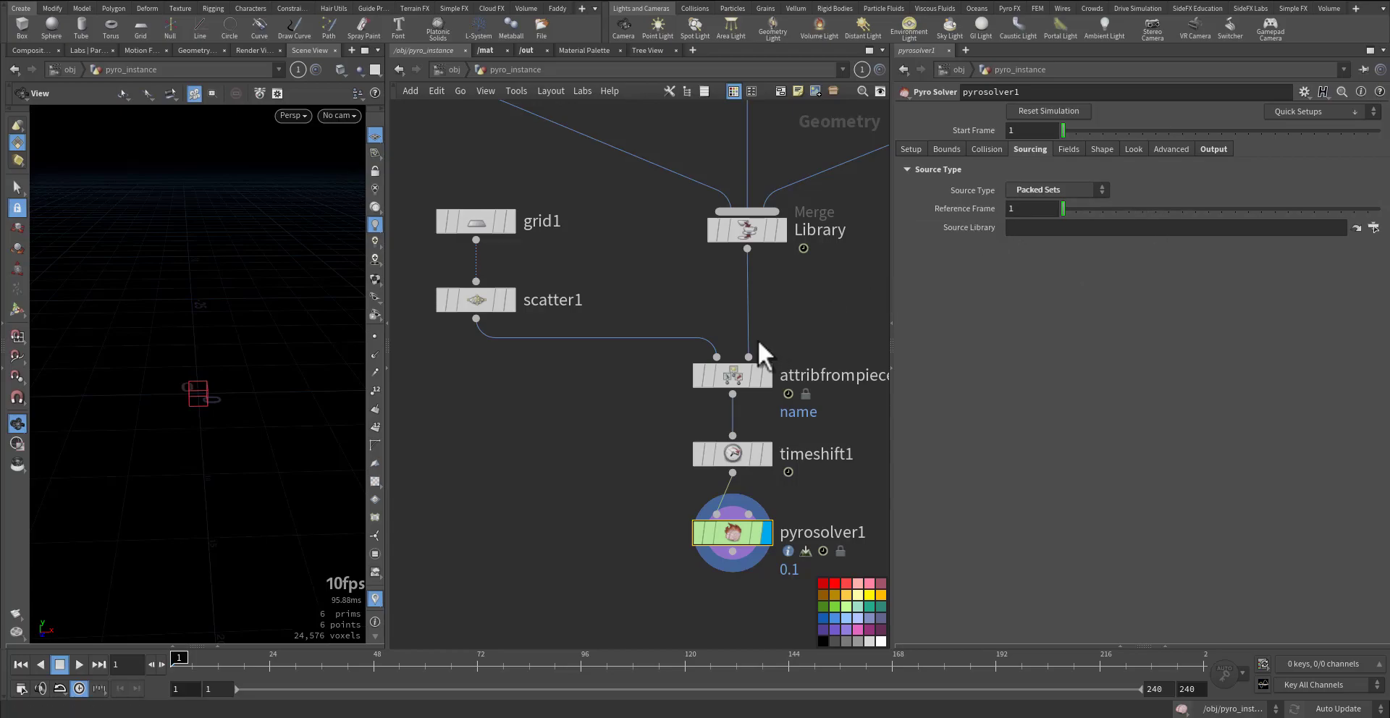
Step: Check the Time Shift frame against the Pyro Solver's Reference Frame and set the solver's Source Library to ../Library
{"action": "left_click", "coordinate": [713, 457]}
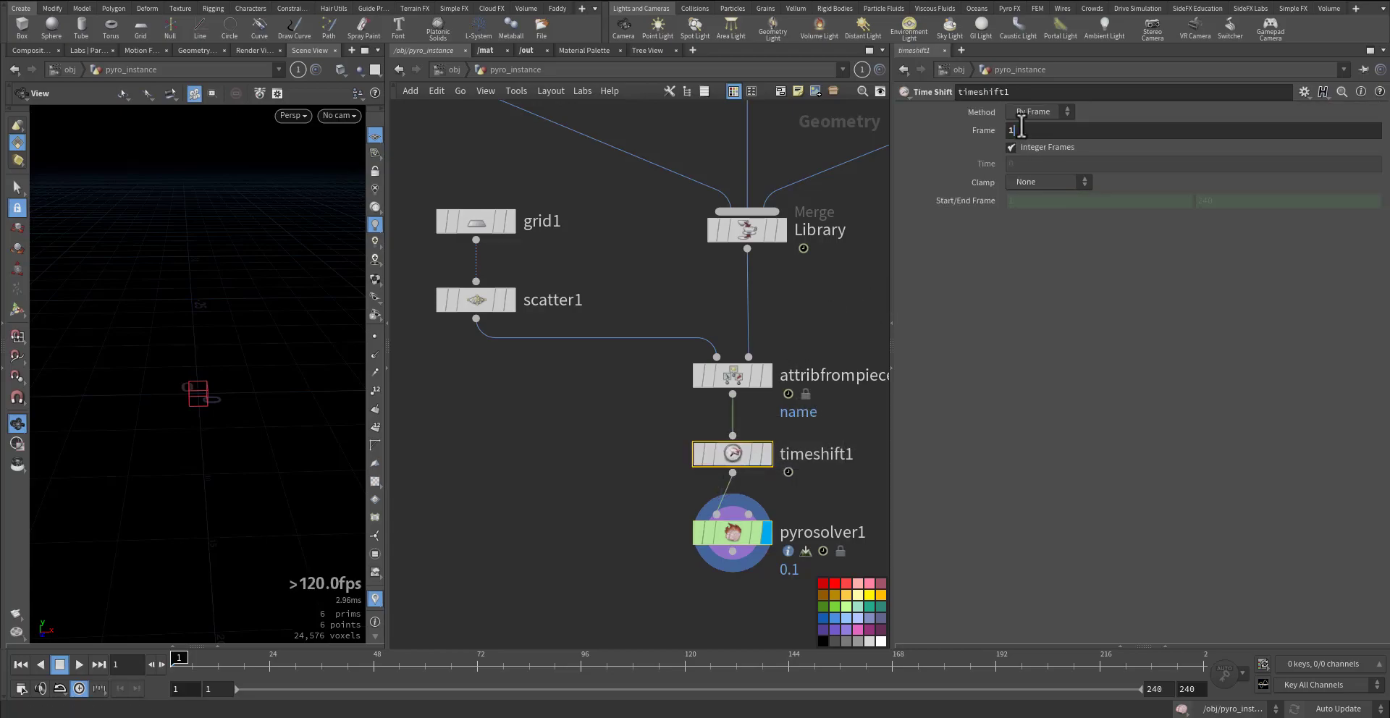
{"action": "left_click", "coordinate": [1016, 130]}
{"action": "left_click_drag", "start_coordinate": [691, 502], "coordinate": [744, 559]}
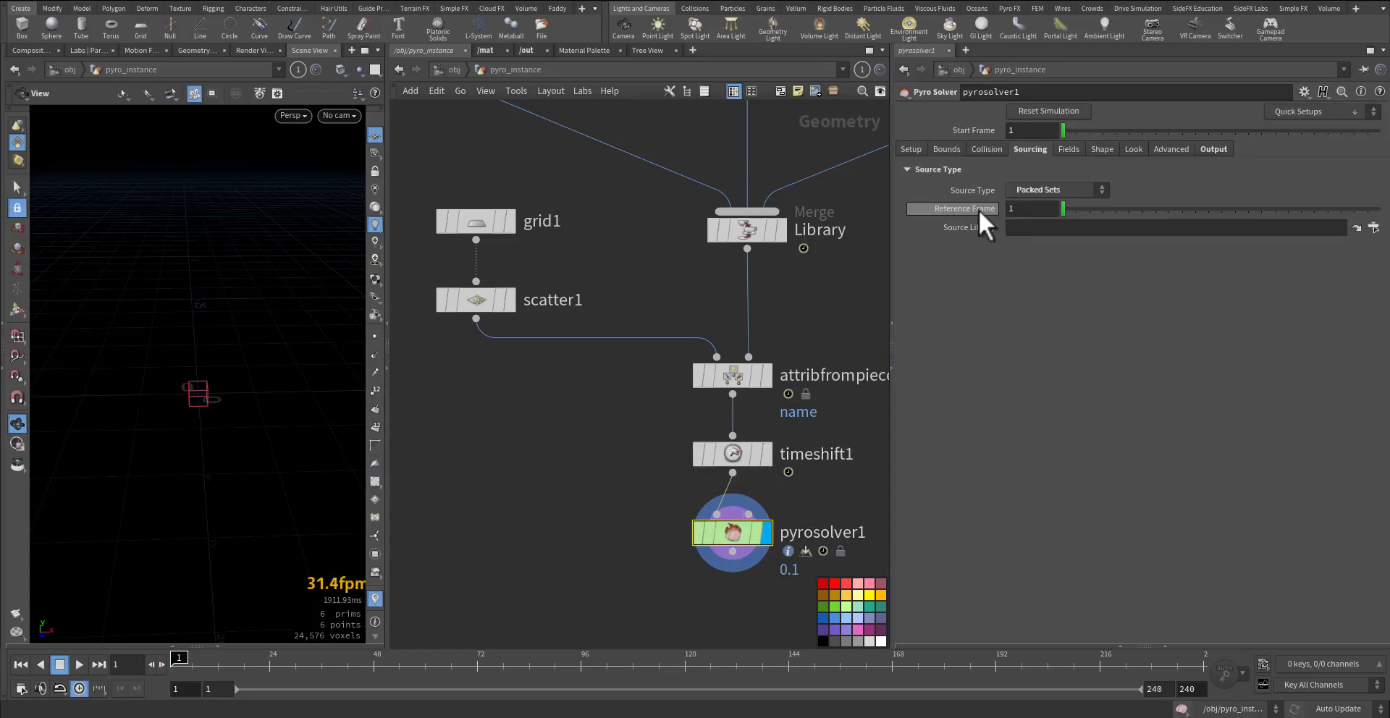
{"action": "left_click", "coordinate": [1019, 209]}
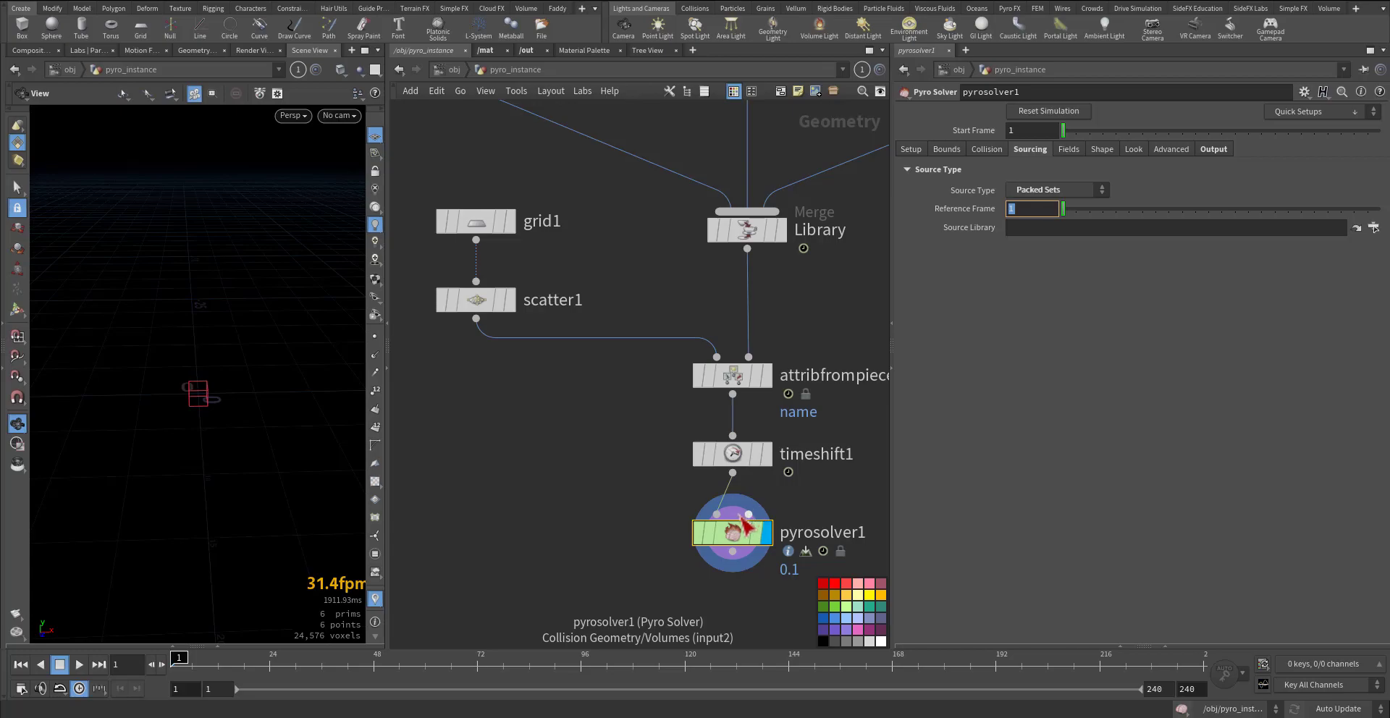
{"action": "left_click_drag", "start_coordinate": [756, 233], "coordinate": [1024, 226]}
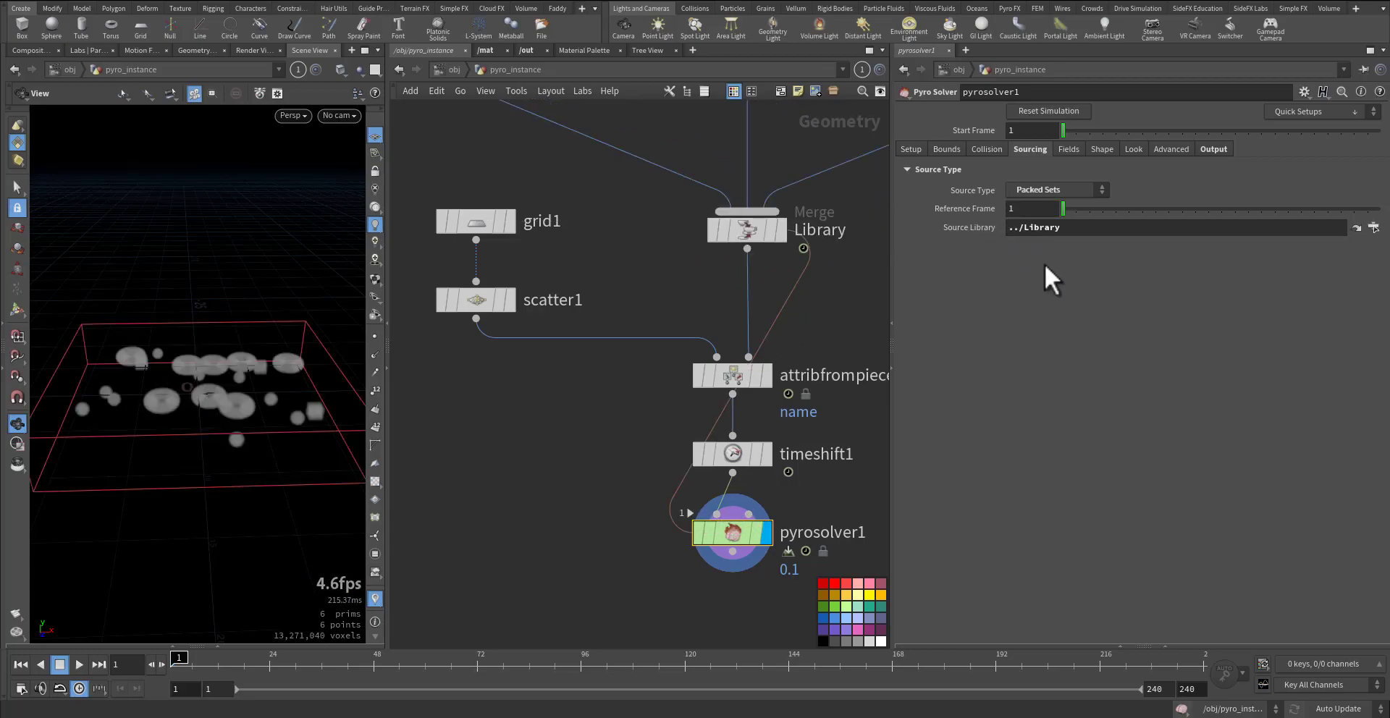
Step: Enlarge the viewport, play the smoke simulation and view the instanced sources from a different angle
{"action": "right_click_drag", "start_coordinate": [204, 383], "coordinate": [229, 414]}
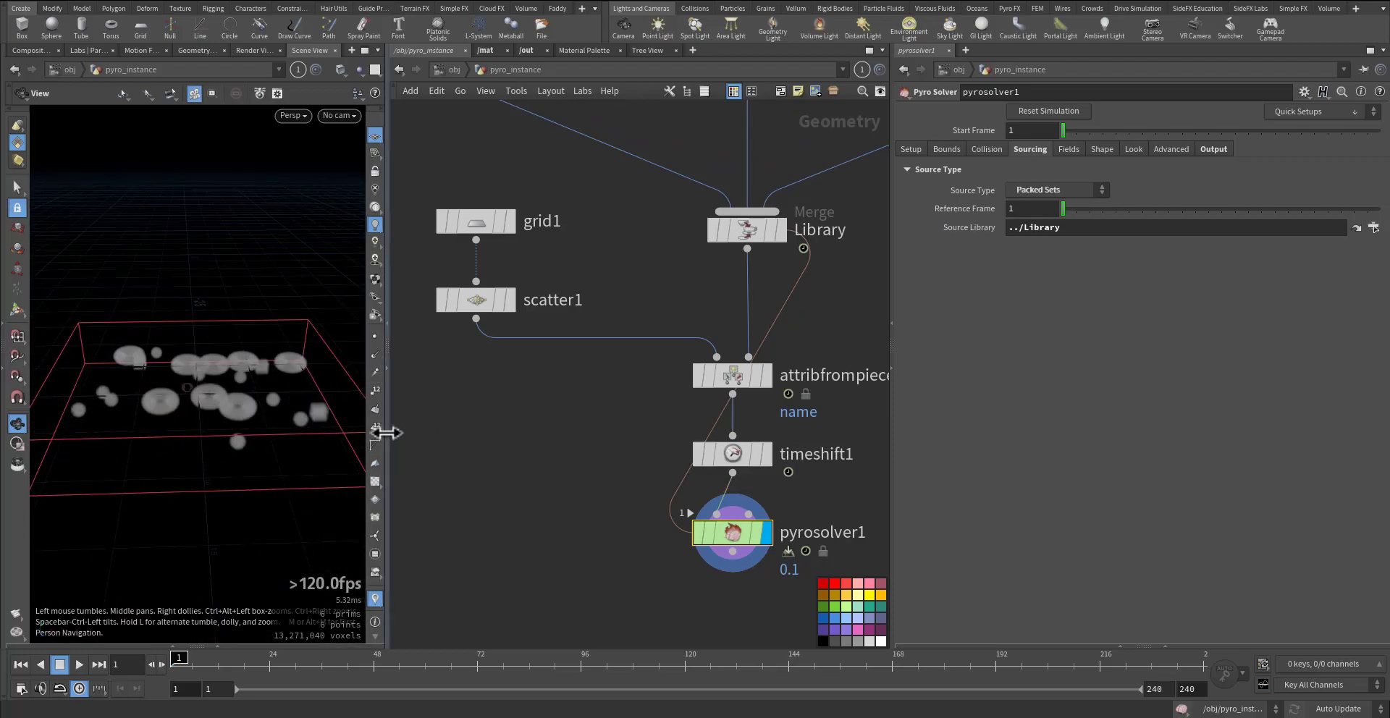
{"action": "left_click_drag", "start_coordinate": [387, 433], "coordinate": [555, 436]}
{"action": "scroll", "coordinate": [724, 500], "scroll_direction": "down", "scroll_amount": 5}
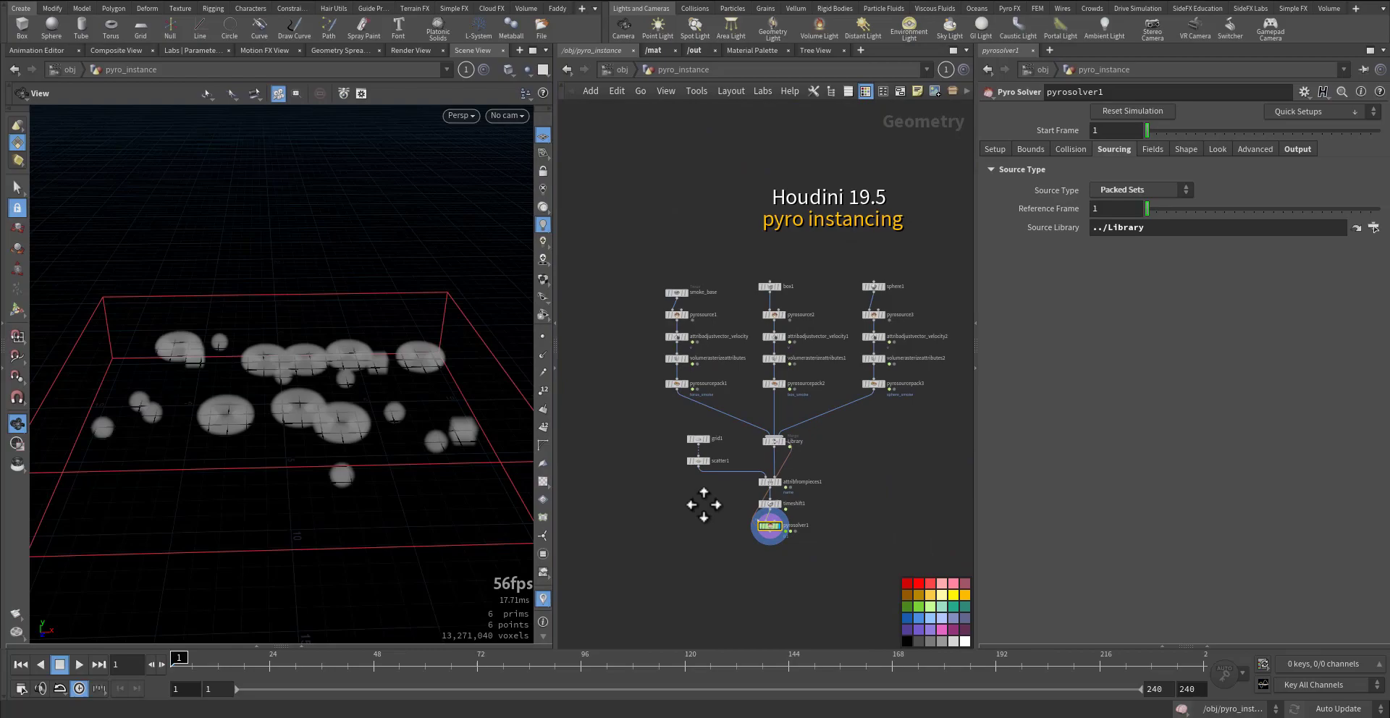
{"action": "middle_click_drag", "start_coordinate": [704, 505], "coordinate": [689, 516]}
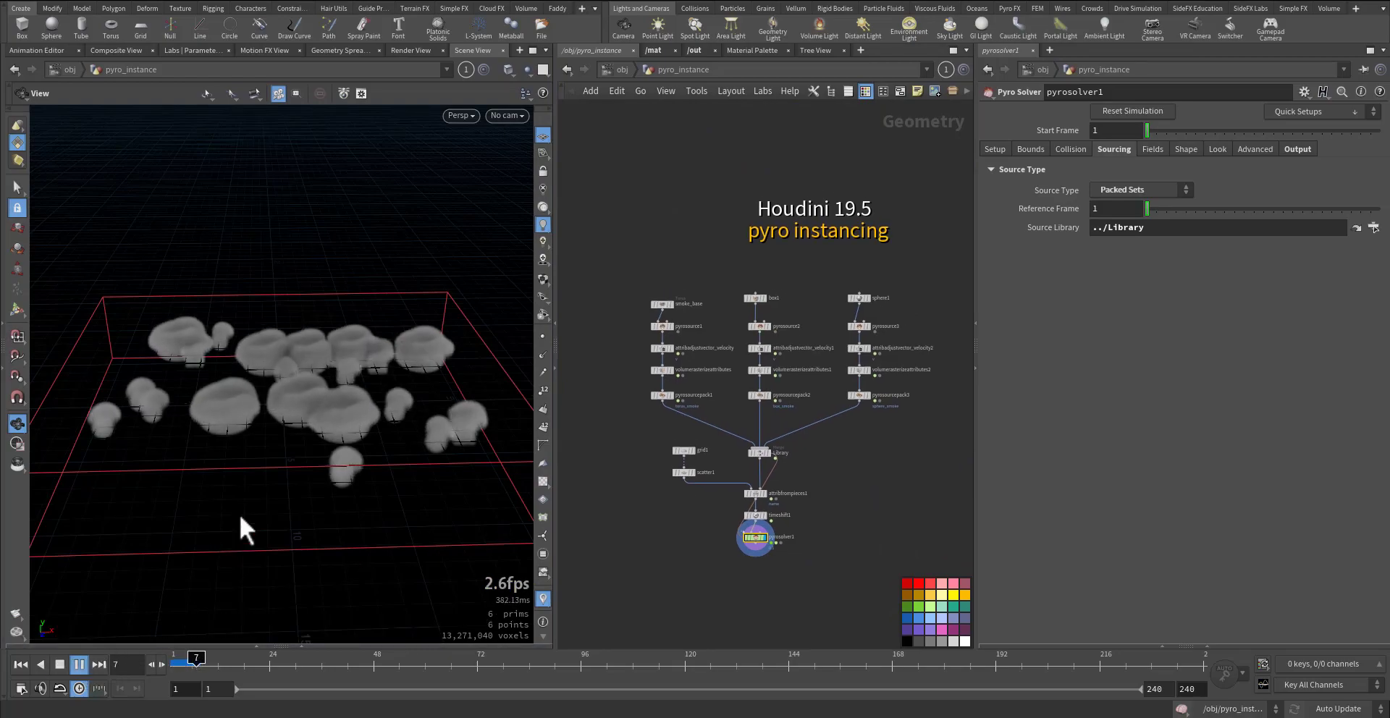
{"action": "left_click", "coordinate": [76, 666]}
{"action": "left_click_drag", "start_coordinate": [338, 406], "coordinate": [297, 400]}
Step: Add an environment light at object level, place it below pyro_instance and show its Sky Environment Map settings
{"action": "key", "text": "u"}
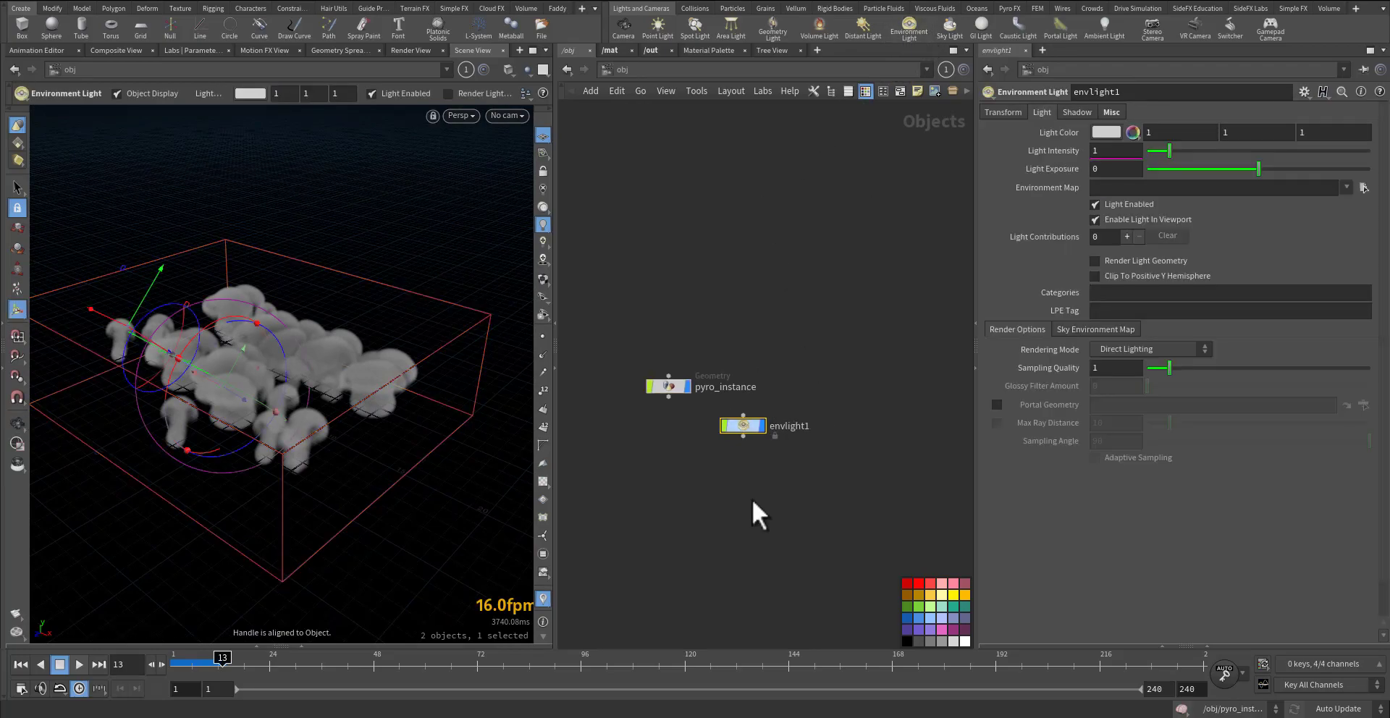
{"action": "left_click_drag", "start_coordinate": [748, 431], "coordinate": [689, 444]}
{"action": "left_click", "coordinate": [833, 404]}
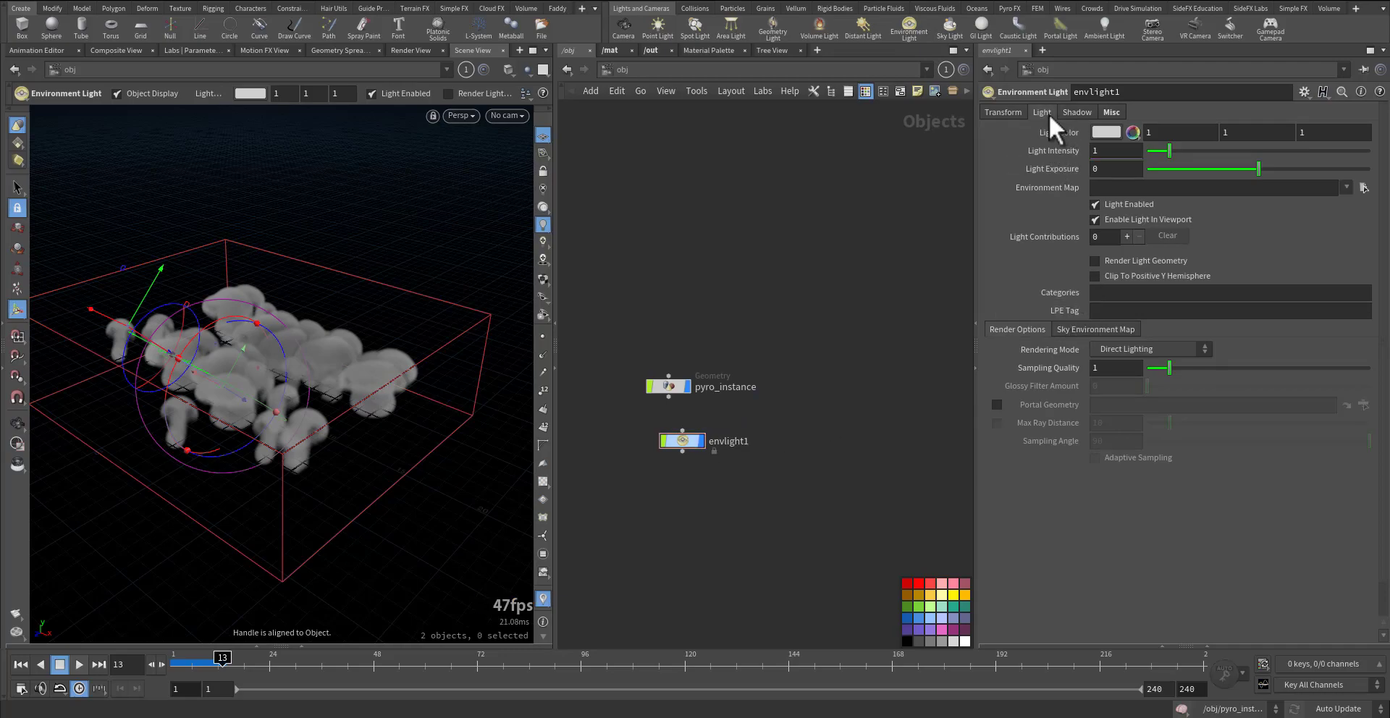
{"action": "left_click", "coordinate": [1083, 329]}
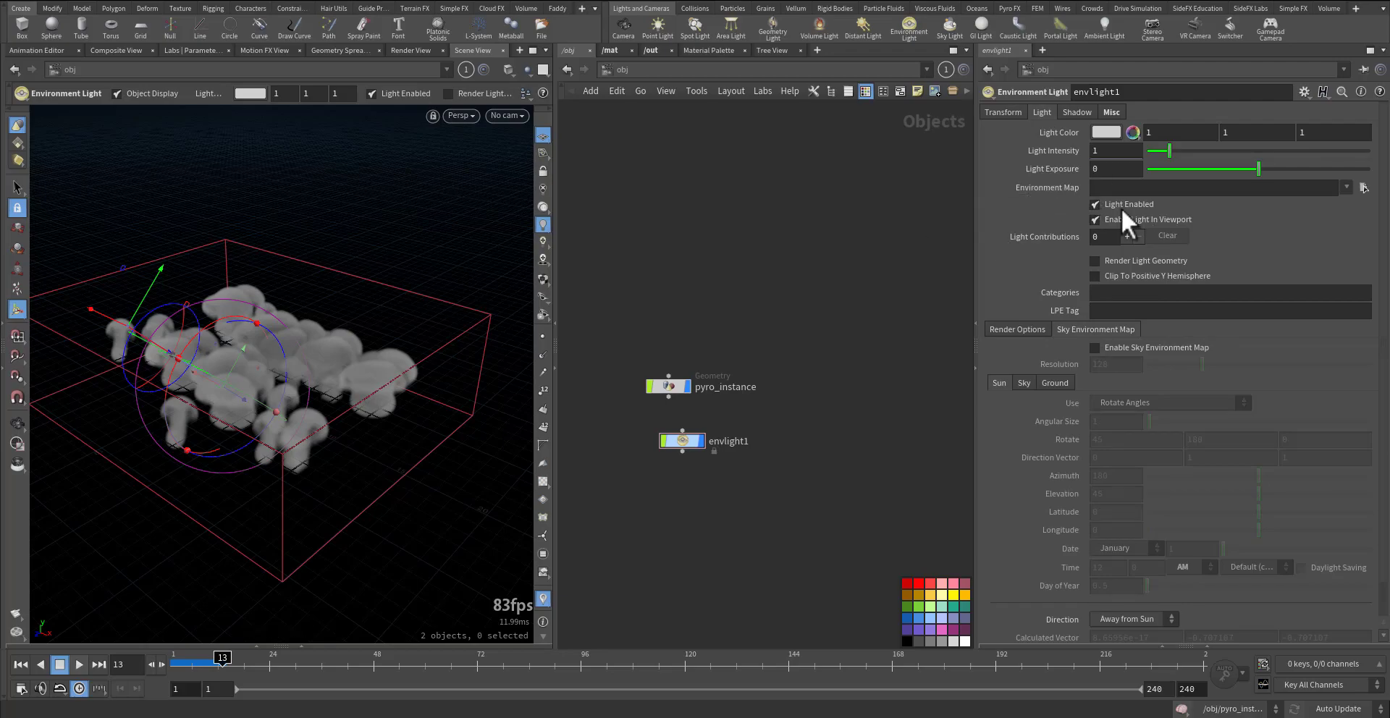
Step: Switch to Poly Haven in the browser, browse the outdoor HDRIs and open the Spaichingen Hill page
{"action": "key", "text": "alt+Tab"}
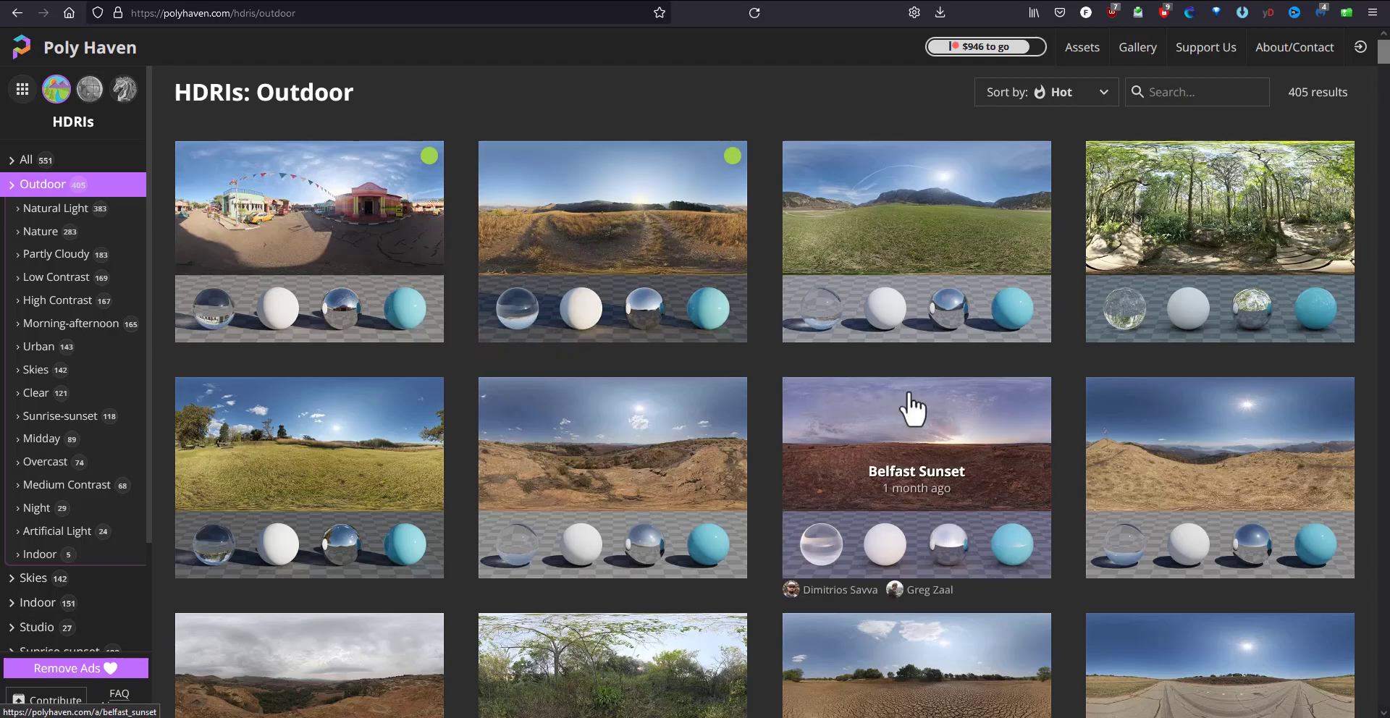
{"action": "scroll", "coordinate": [968, 422], "scroll_direction": "down", "scroll_amount": 2}
{"action": "scroll", "coordinate": [967, 413], "scroll_direction": "down", "scroll_amount": 4}
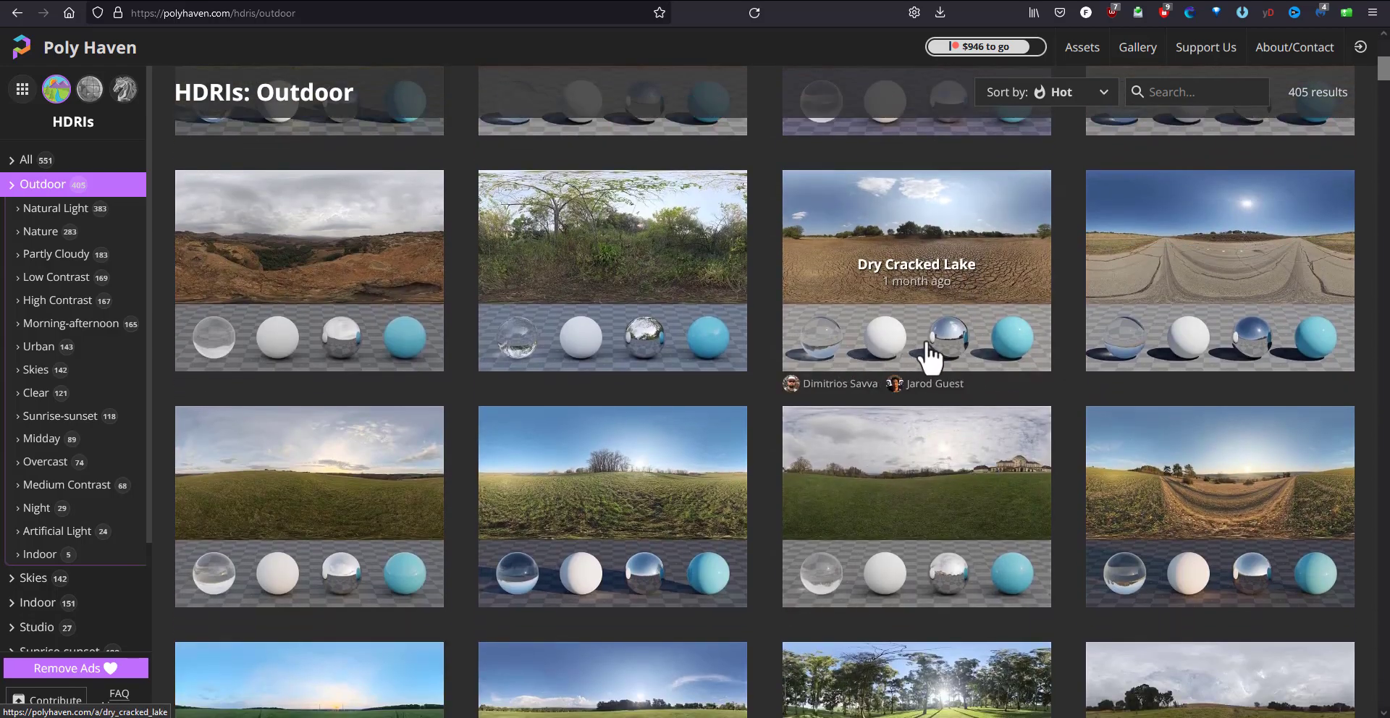
{"action": "scroll", "coordinate": [886, 346], "scroll_direction": "down", "scroll_amount": 2}
{"action": "scroll", "coordinate": [885, 352], "scroll_direction": "down", "scroll_amount": 3}
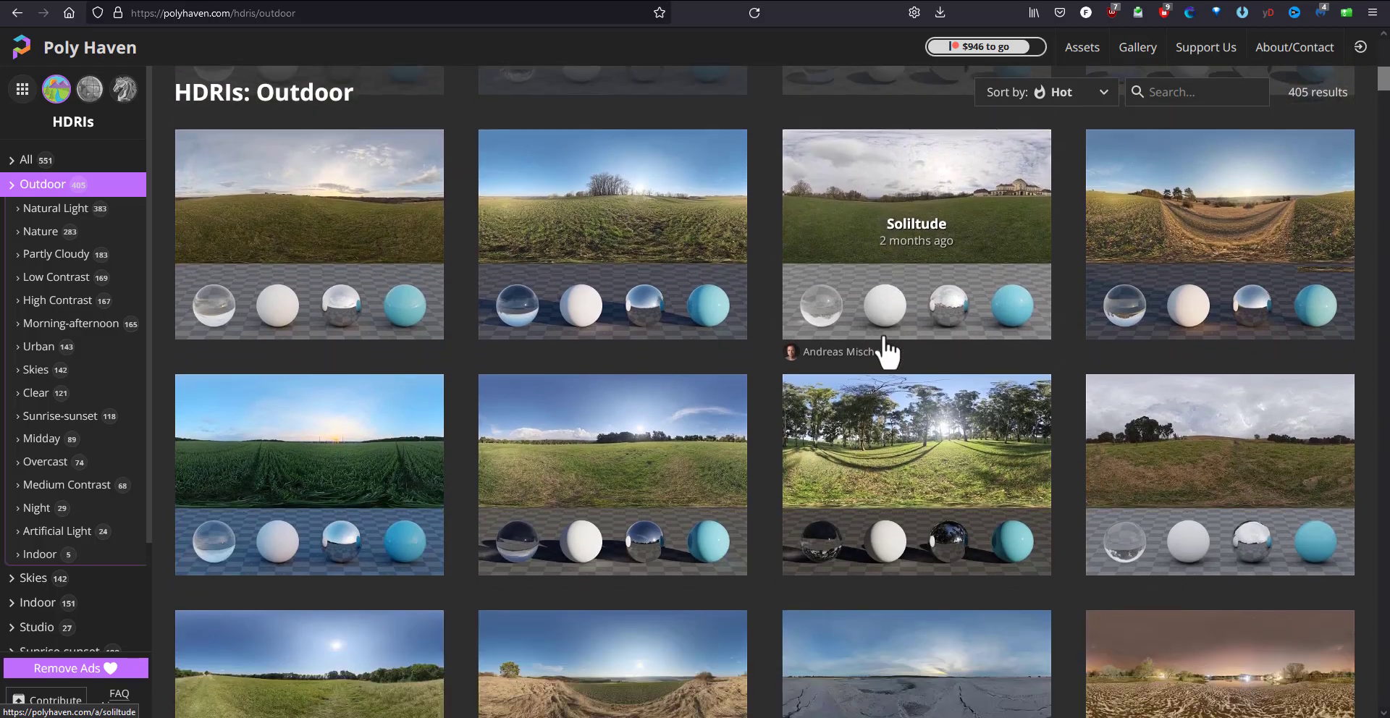
{"action": "scroll", "coordinate": [885, 351], "scroll_direction": "down", "scroll_amount": 1}
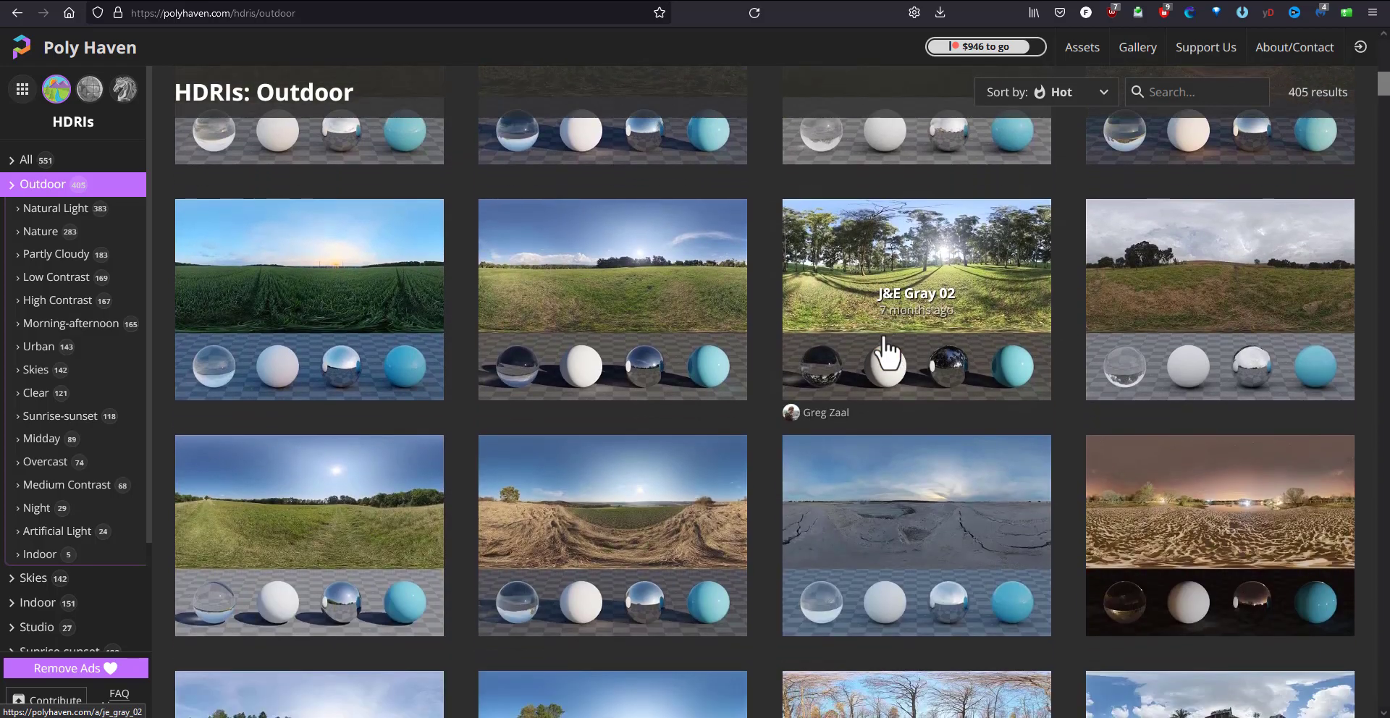
{"action": "scroll", "coordinate": [885, 351], "scroll_direction": "down", "scroll_amount": 5}
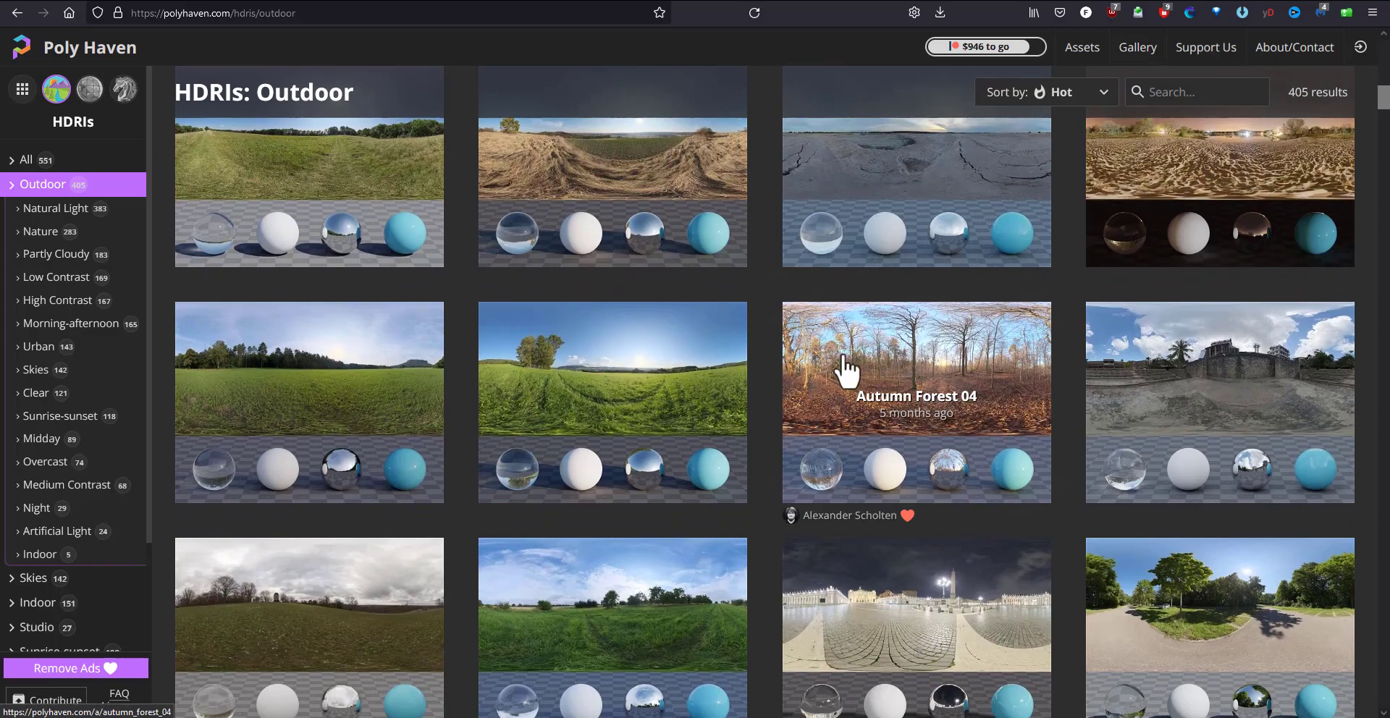
{"action": "left_click", "coordinate": [614, 420]}
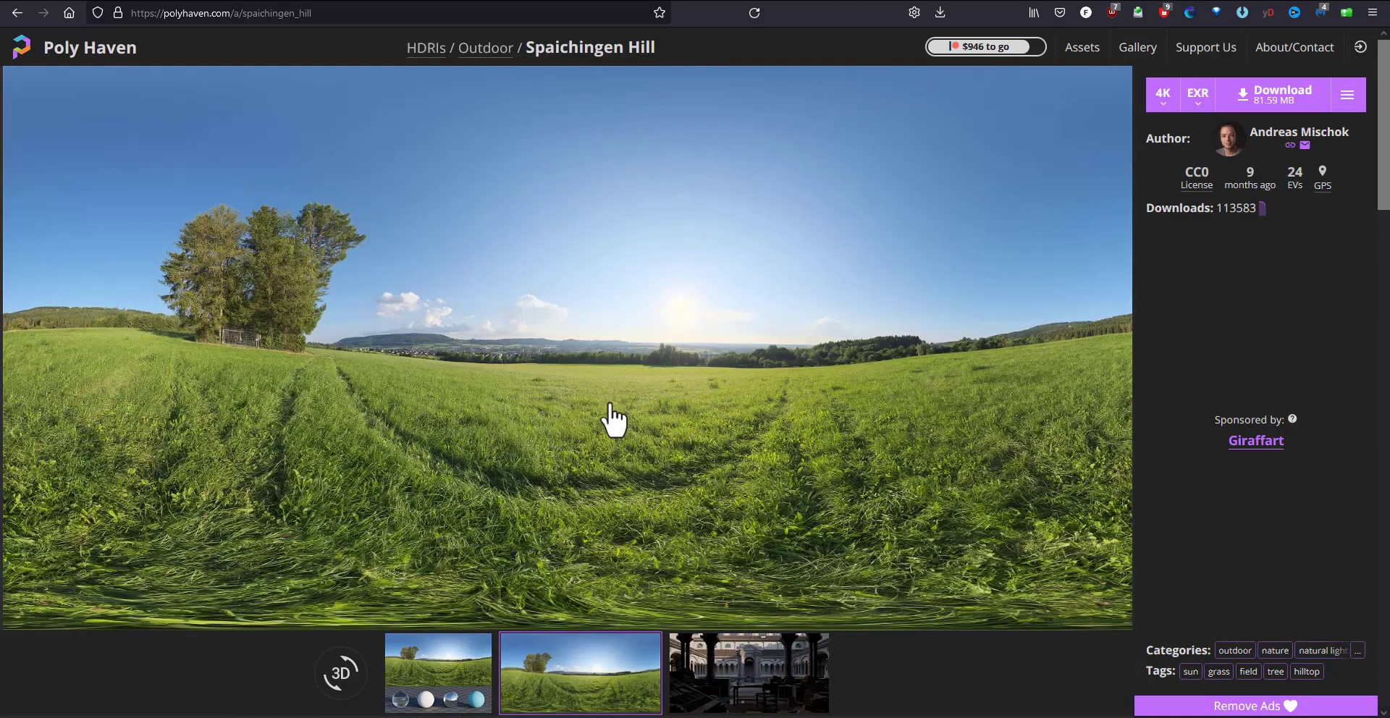
Step: Download the Spaichingen Hill HDRI as a 4K EXR, return to Houdini and load spaichingen_hill_4k.exr as envlight1's Environment Map
{"action": "left_click", "coordinate": [1246, 102]}
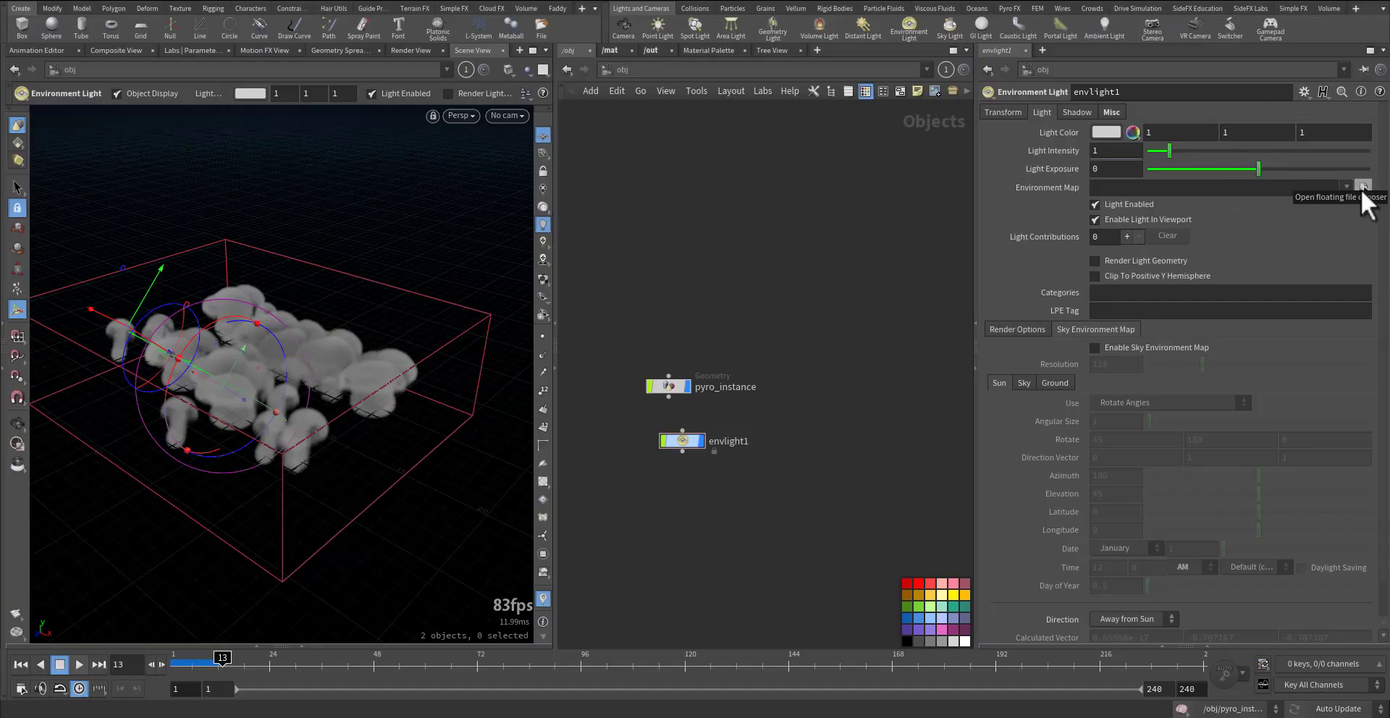
{"action": "left_click", "coordinate": [1365, 188]}
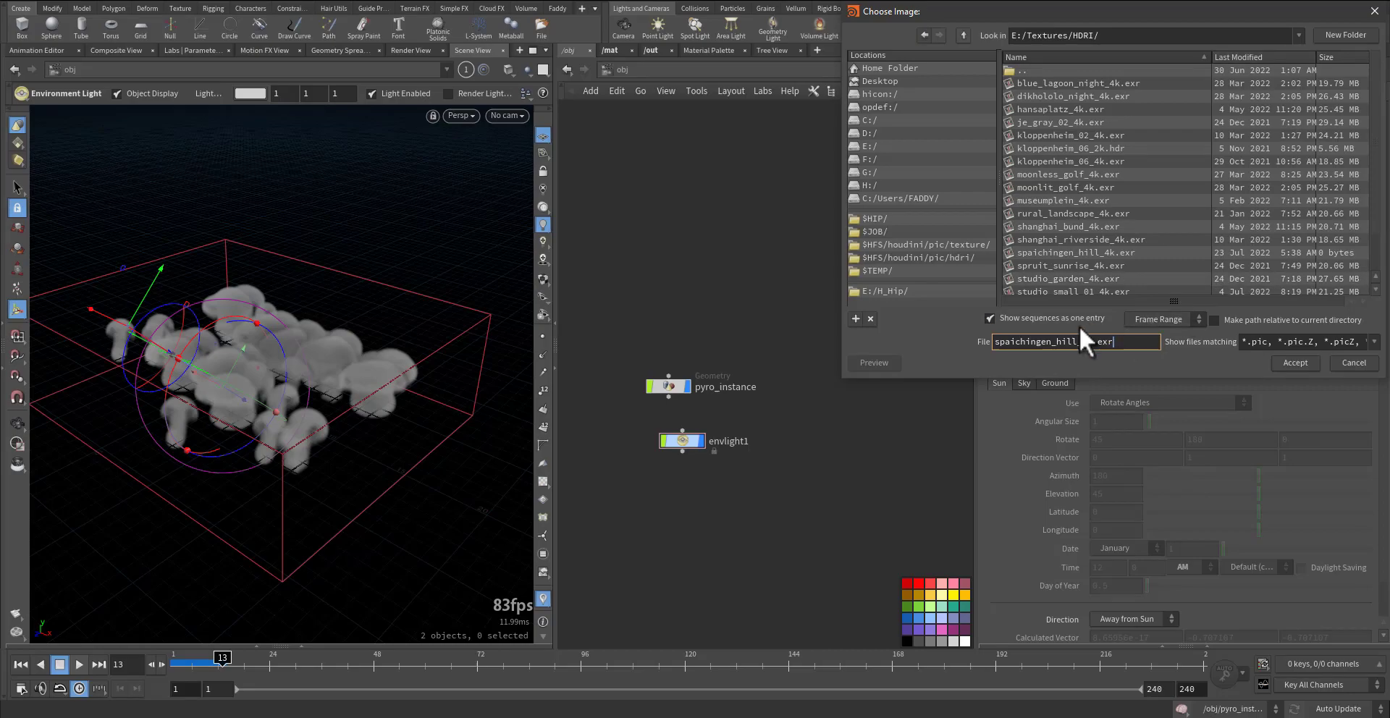
{"action": "left_click", "coordinate": [1281, 366]}
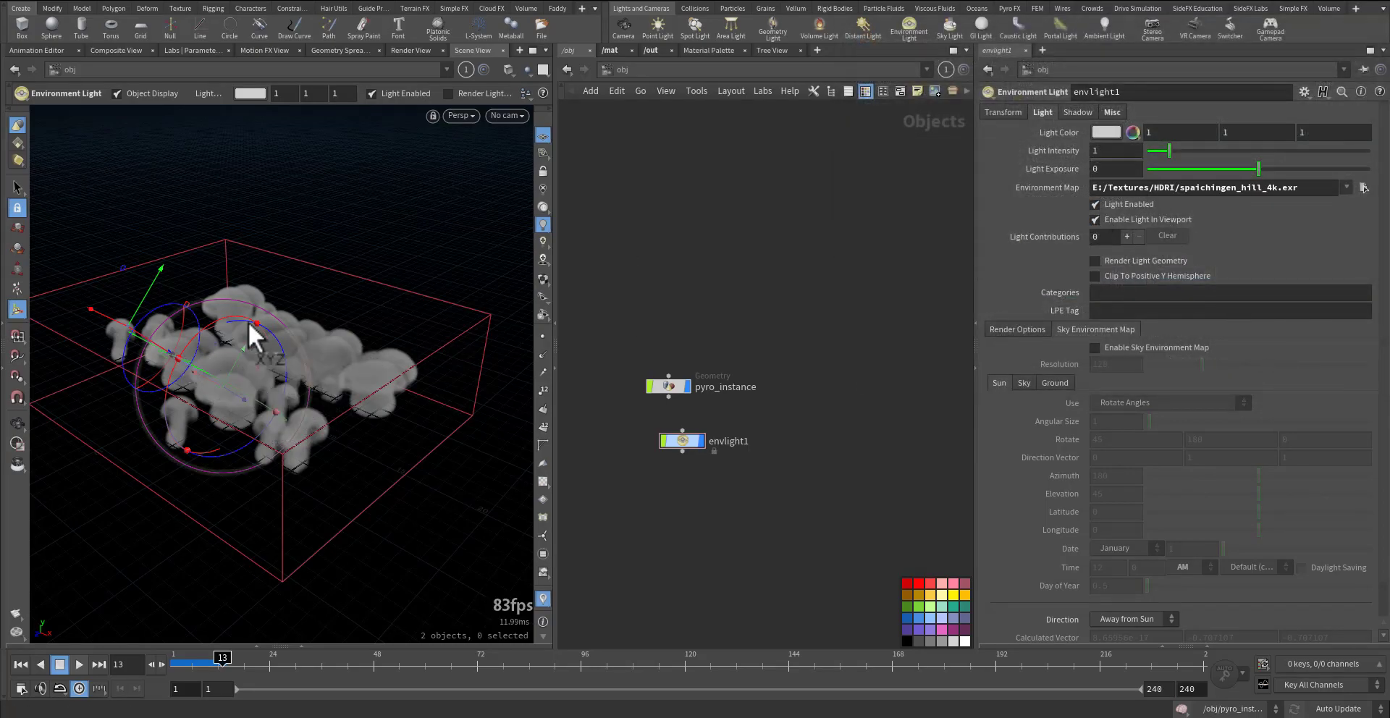
Step: Switch the viewport to high quality lighting with shadows and view the smoke from a slightly different angle
{"action": "left_click", "coordinate": [18, 422]}
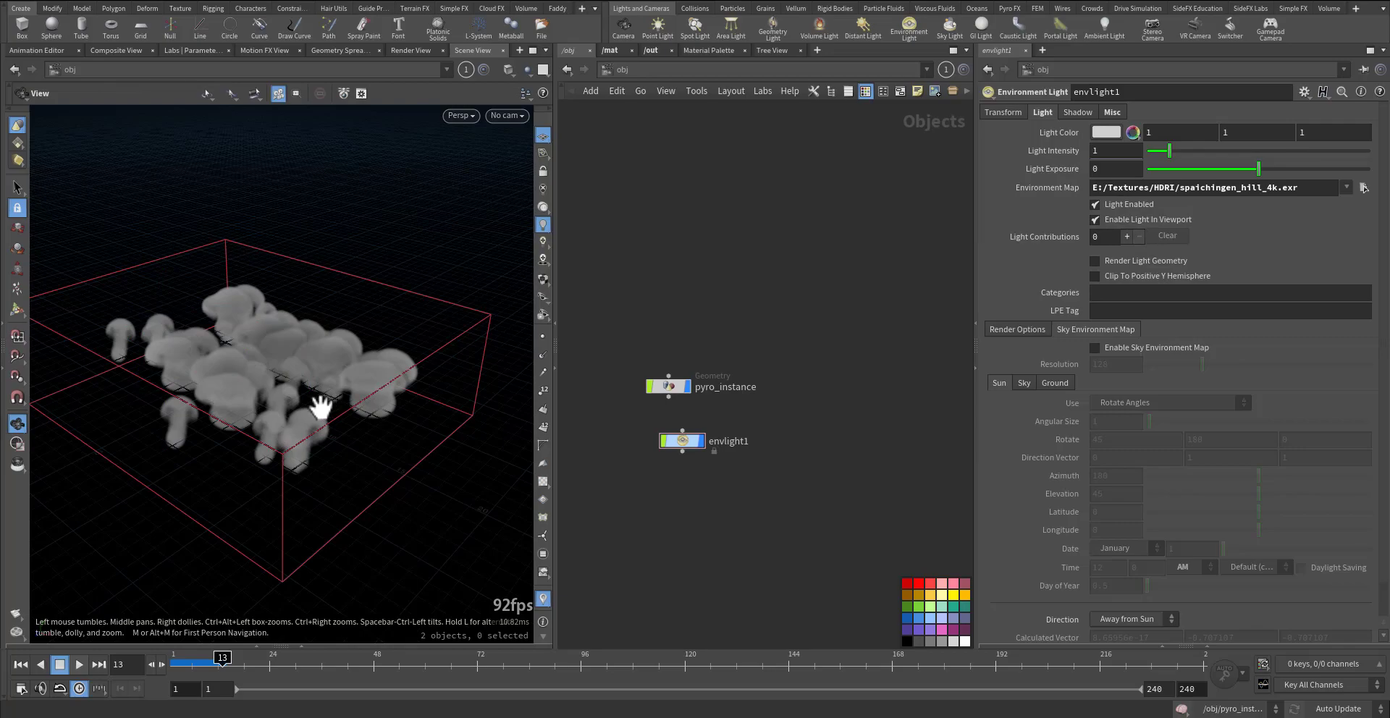
{"action": "left_click", "coordinate": [541, 278]}
{"action": "left_click", "coordinate": [544, 259]}
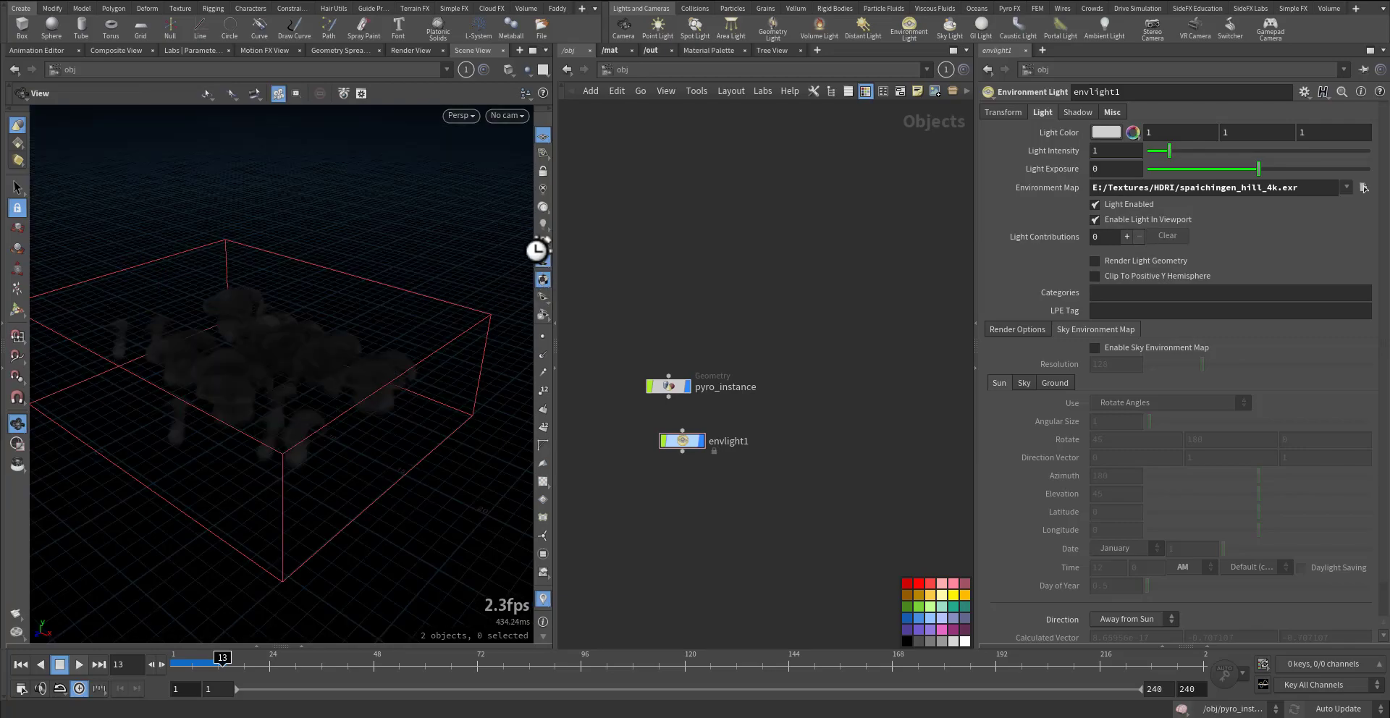
{"action": "mouse_move", "coordinate": [405, 340]}
{"action": "left_mouse_down"}
{"action": "mouse_move", "coordinate": [328, 347]}
{"action": "mouse_move", "coordinate": [323, 307]}
{"action": "mouse_move", "coordinate": [506, 320]}
{"action": "mouse_move", "coordinate": [394, 342]}
{"action": "left_mouse_up"}
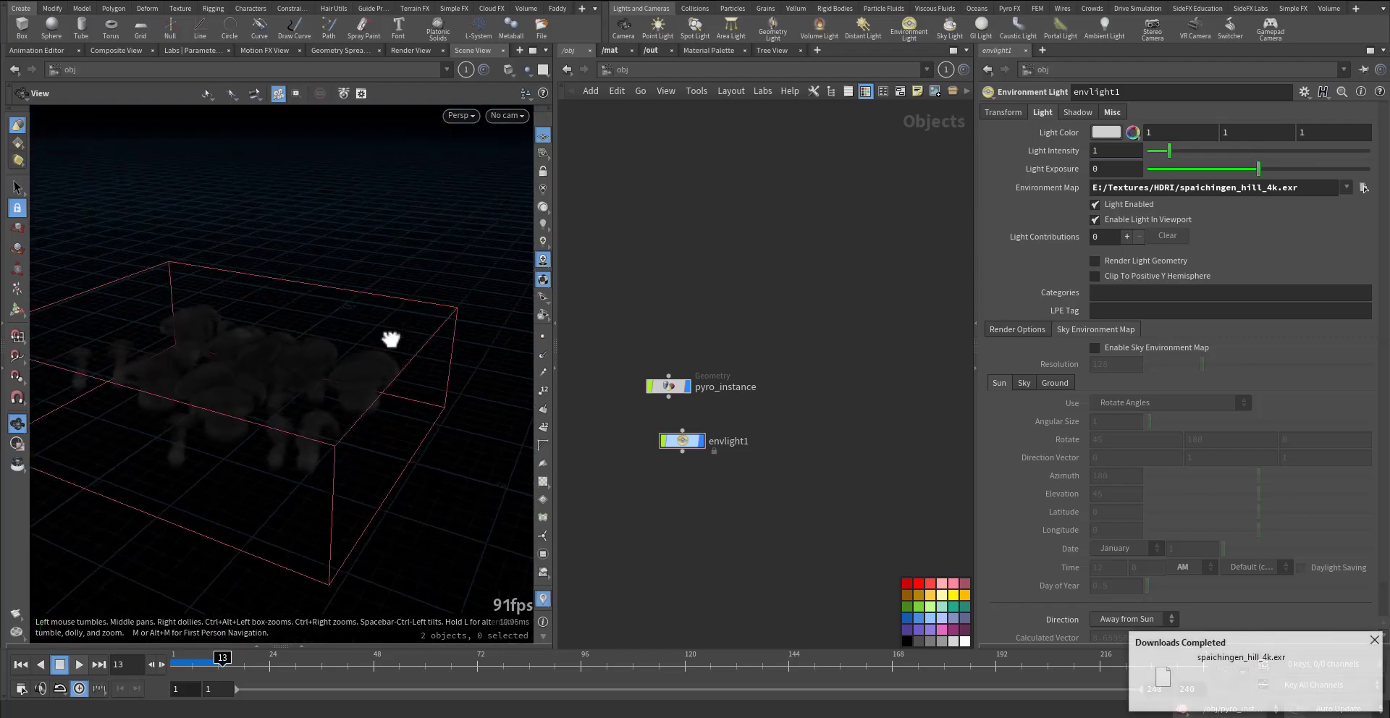
Step: Toggle the environment light's viewport lighting off and on, and raise its Light Intensity to 1.63
{"action": "left_click", "coordinate": [1104, 219]}
{"action": "left_click", "coordinate": [1104, 219]}
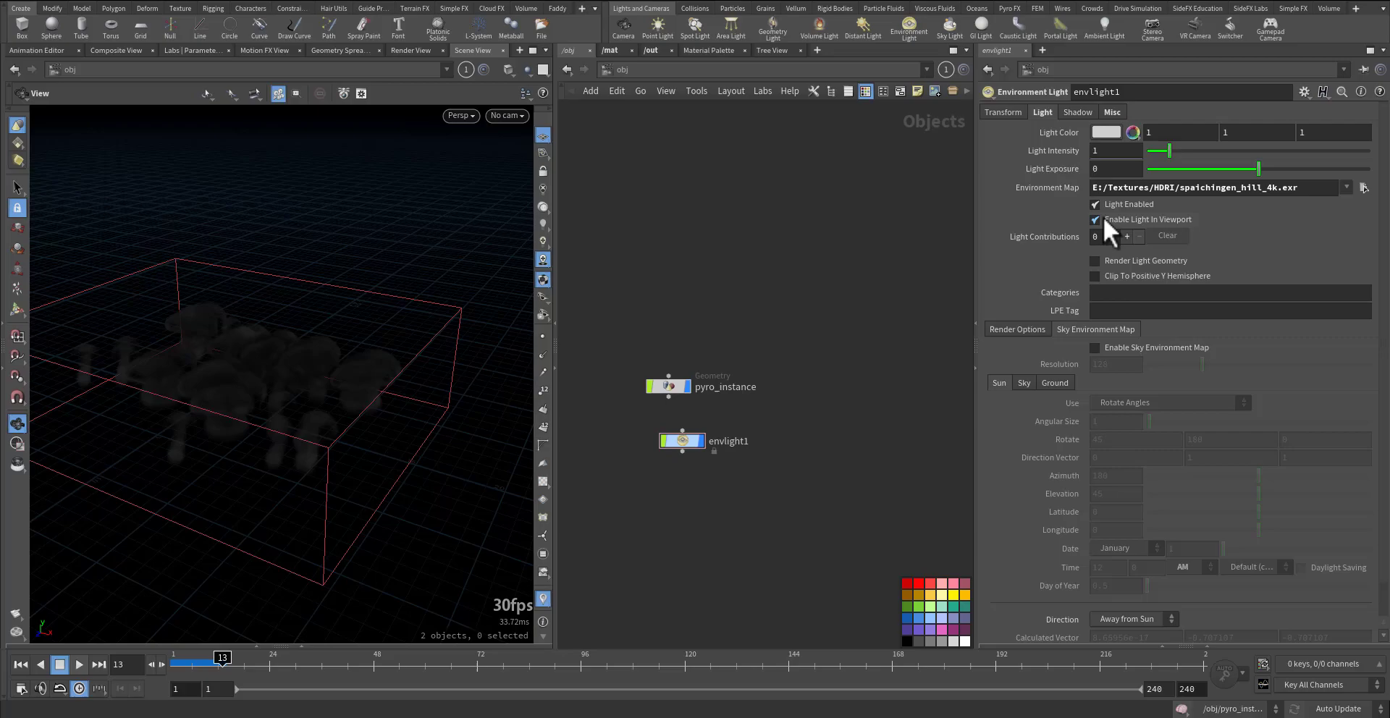
{"action": "left_click", "coordinate": [1104, 219]}
{"action": "left_click", "coordinate": [1104, 219]}
{"action": "mouse_move", "coordinate": [1169, 151]}
{"action": "left_mouse_down"}
{"action": "mouse_move", "coordinate": [1209, 150]}
{"action": "mouse_move", "coordinate": [1183, 154]}
{"action": "left_mouse_up"}
Step: Reload spaichingen_hill_4k.exr as the Environment Map, toggle the light, and set Light Intensity to 2.83 and Light Exposure to -0.94
{"action": "left_click", "coordinate": [1364, 187]}
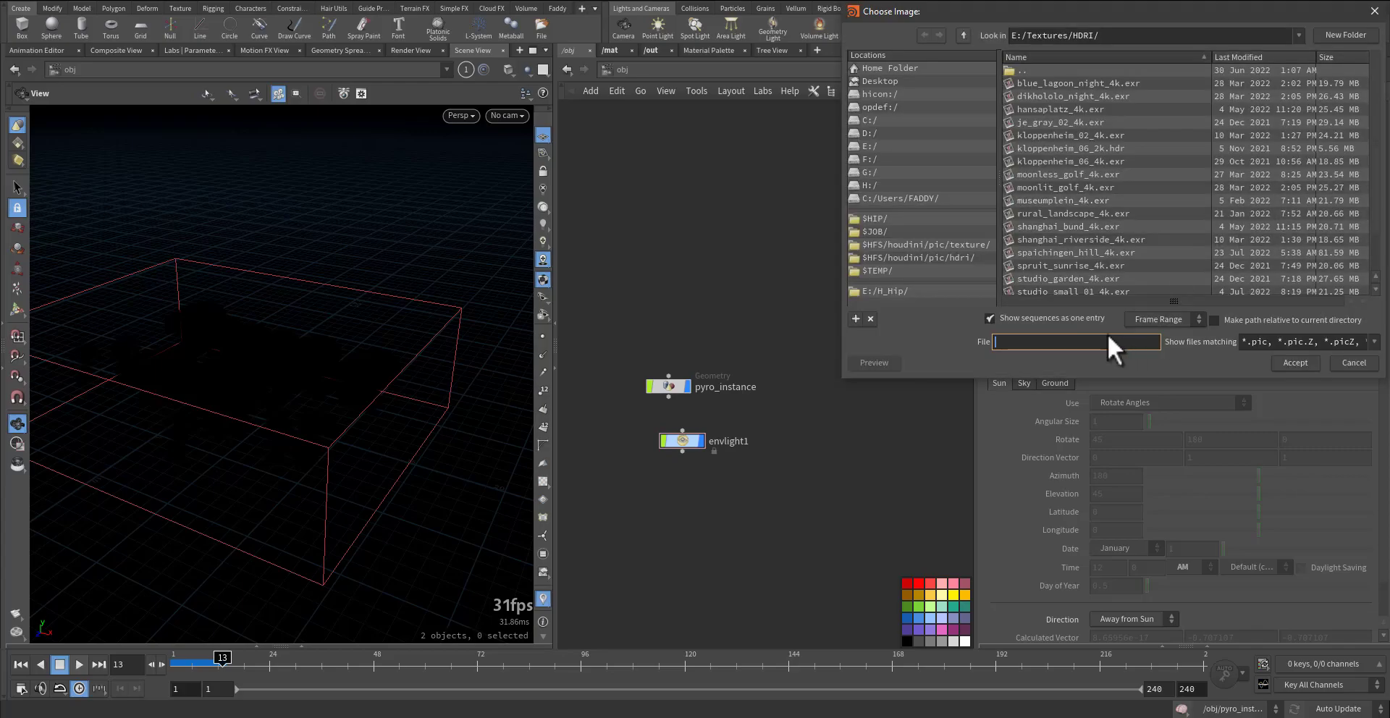
{"action": "left_click", "coordinate": [1075, 253]}
{"action": "left_click", "coordinate": [1284, 361]}
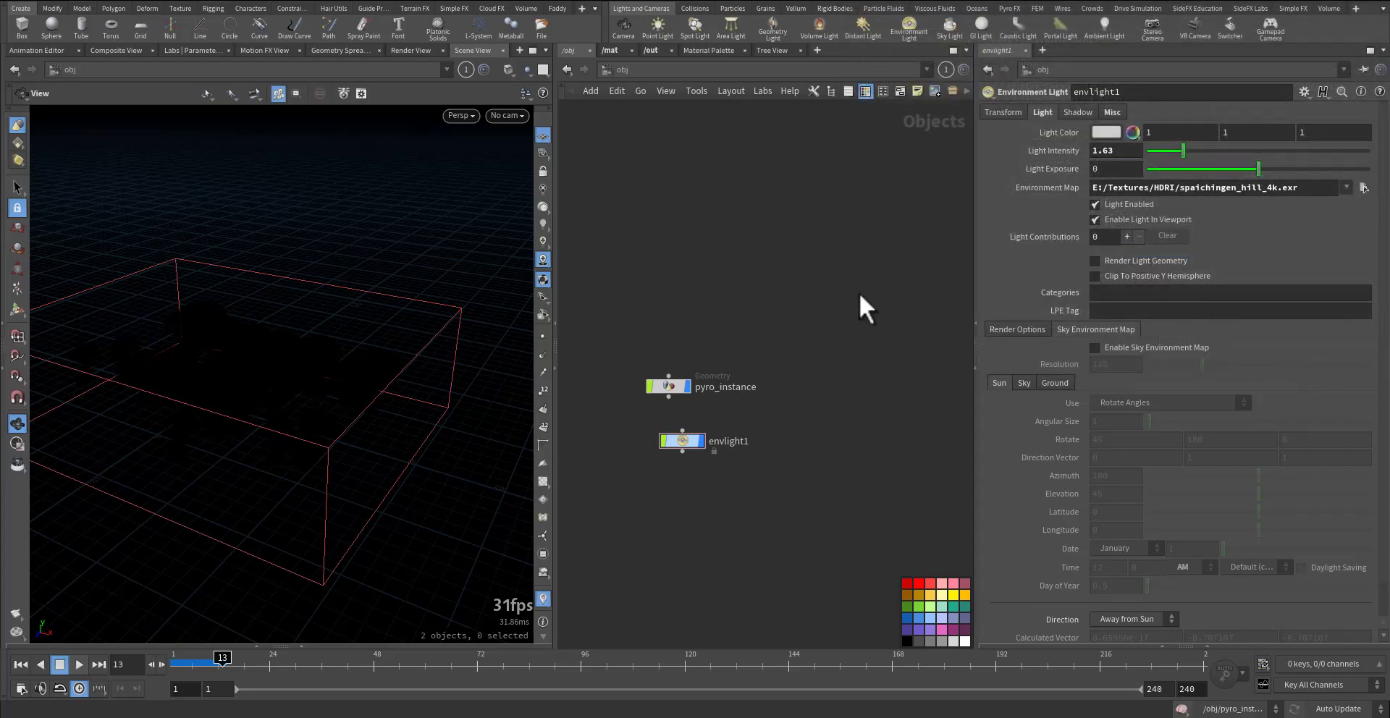
{"action": "middle_click_drag", "start_coordinate": [859, 292], "coordinate": [837, 302]}
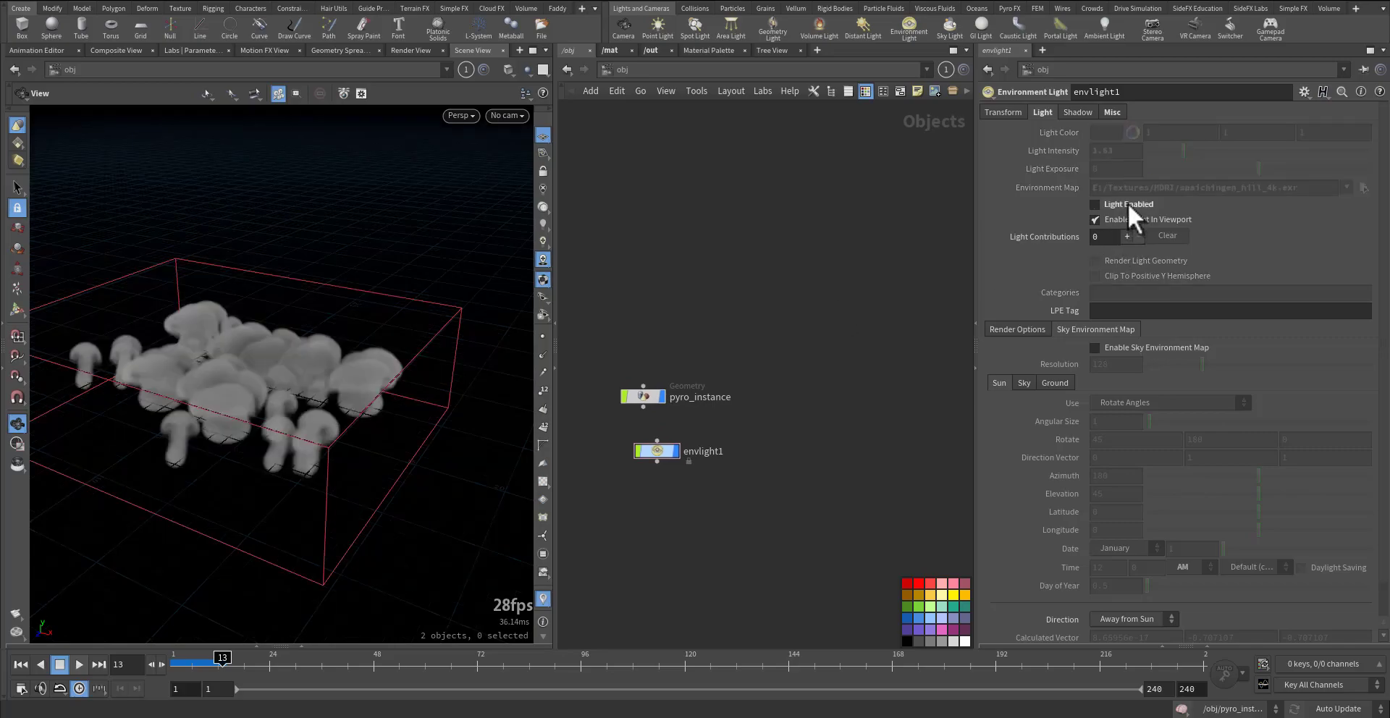
{"action": "left_click_drag", "start_coordinate": [1185, 152], "coordinate": [1247, 168]}
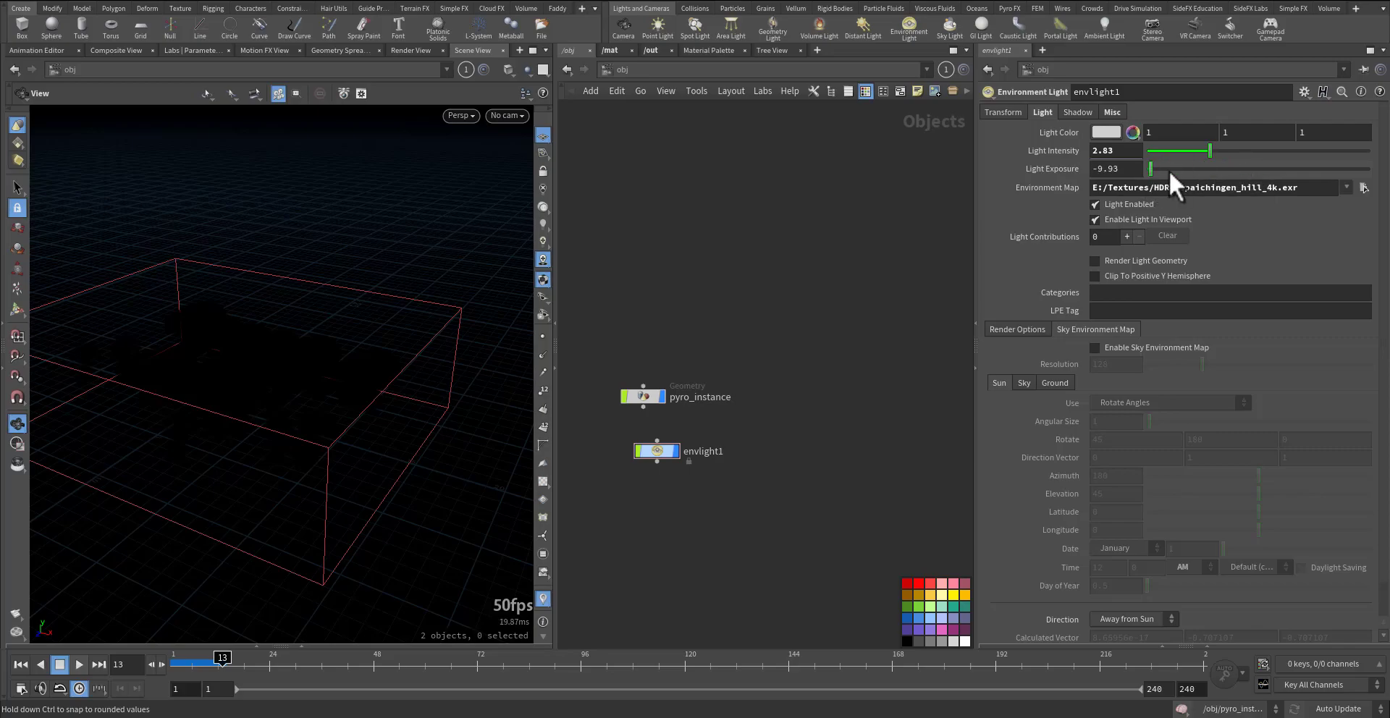
{"action": "left_click_drag", "start_coordinate": [425, 362], "coordinate": [406, 341]}
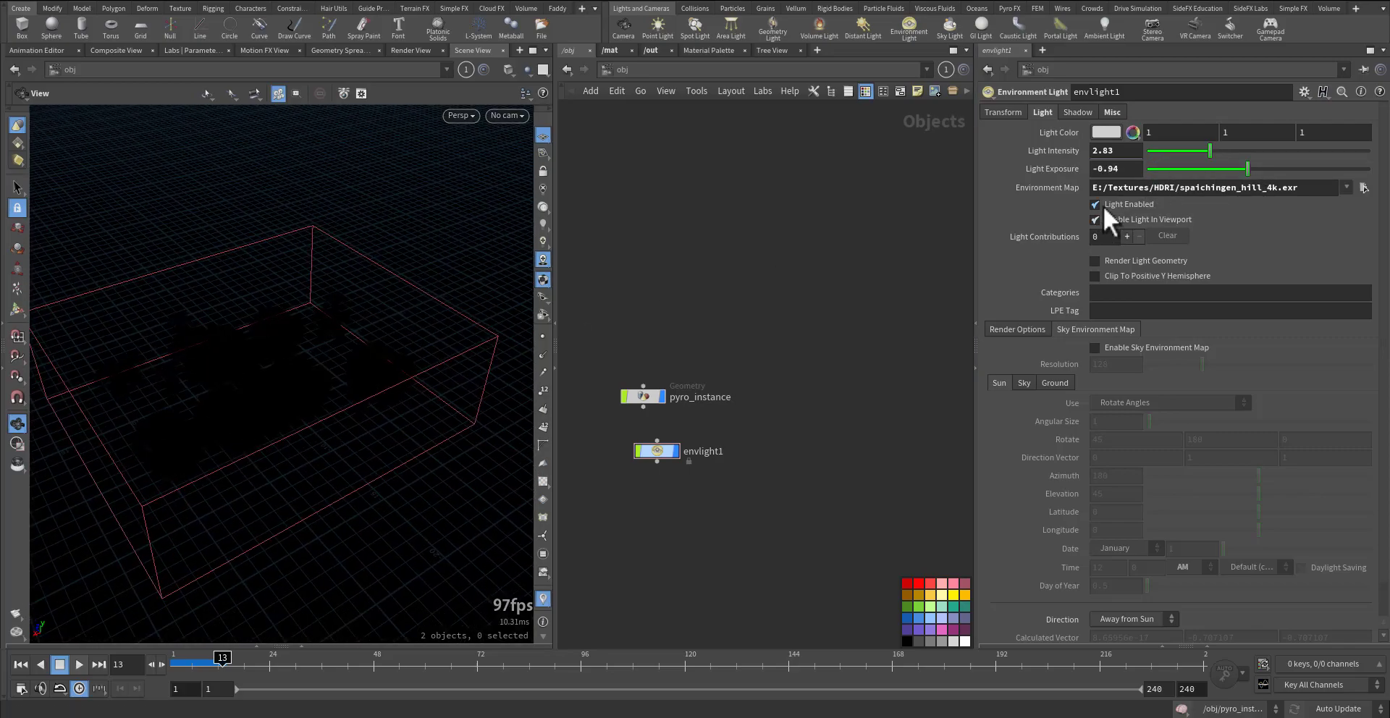
Step: Change the Environment Map to moonless_golf_4k.exr, reset Light Exposure to 0 and set Light Intensity to 2.67
{"action": "left_click", "coordinate": [1364, 188]}
{"action": "double_click", "coordinate": [1083, 180]}
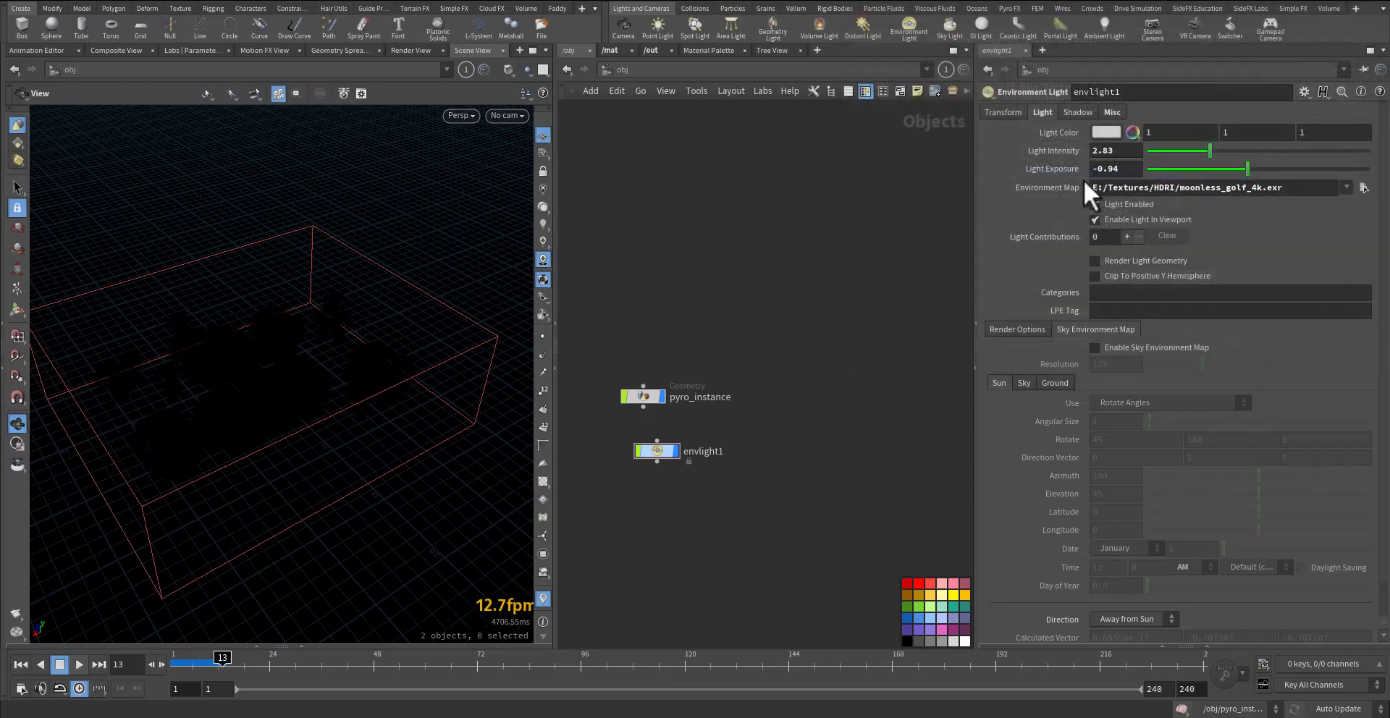
{"action": "mouse_move", "coordinate": [343, 394]}
{"action": "left_mouse_down"}
{"action": "mouse_move", "coordinate": [295, 397]}
{"action": "mouse_move", "coordinate": [322, 420]}
{"action": "mouse_move", "coordinate": [366, 407]}
{"action": "left_mouse_up"}
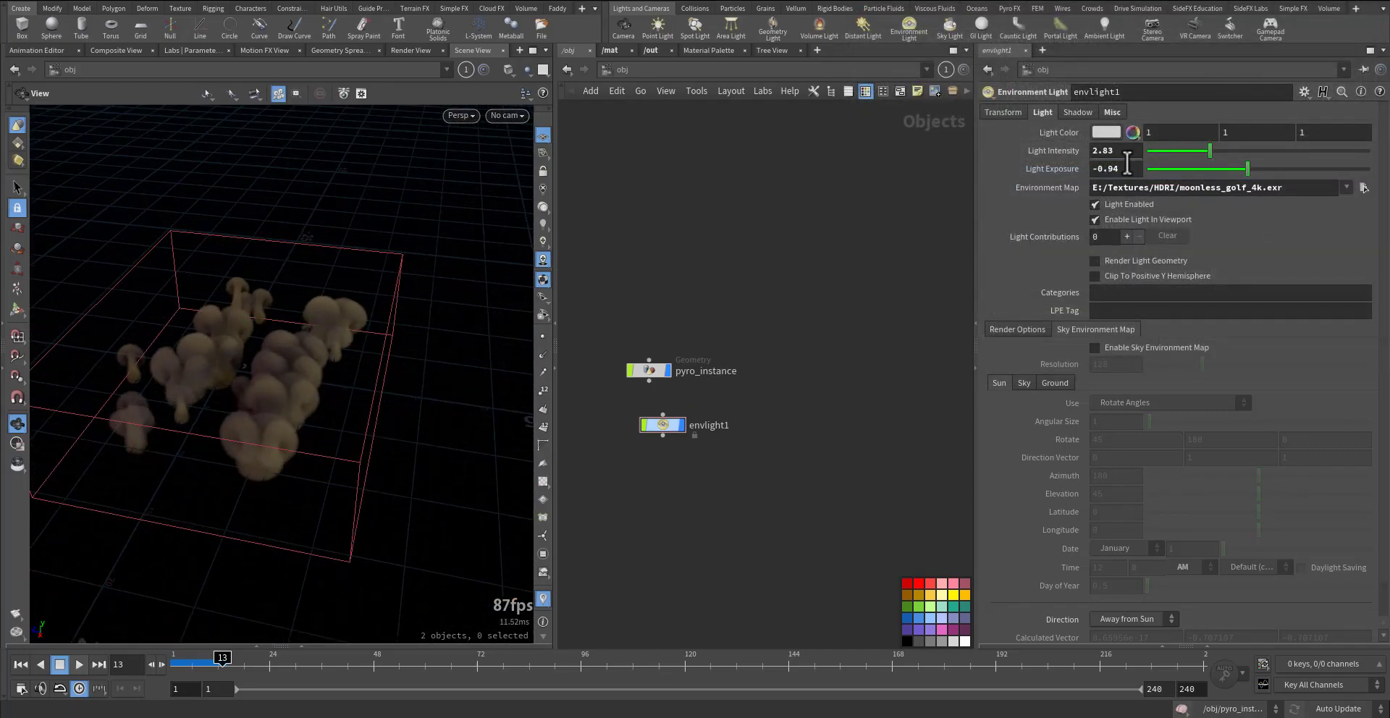
{"action": "middle_click", "coordinate": [1069, 173], "text": "ctrl"}
{"action": "mouse_move", "coordinate": [1205, 149]}
{"action": "left_mouse_down"}
{"action": "mouse_move", "coordinate": [1193, 154]}
{"action": "mouse_move", "coordinate": [1207, 150]}
{"action": "left_mouse_up"}
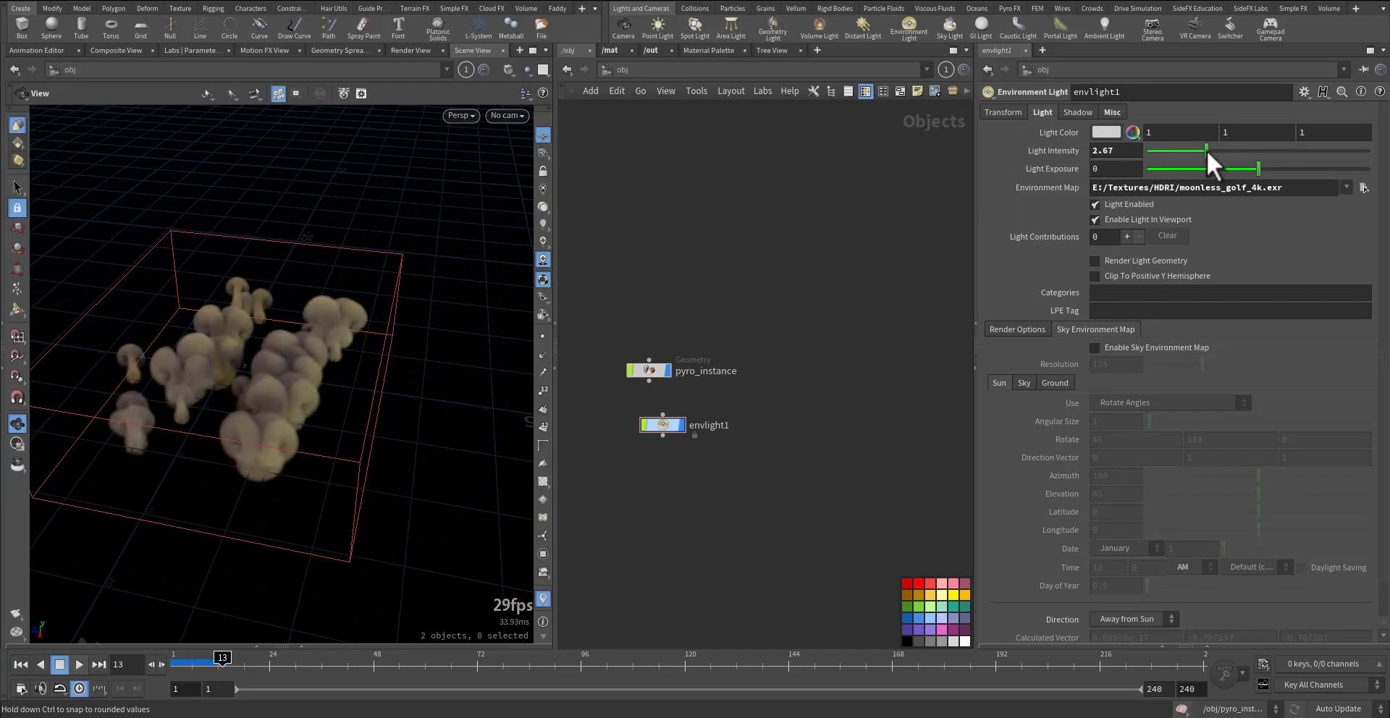
Step: Set the environment light's Y rotation to 30 and play the smoke simulation from frame 1 to check the lighting
{"action": "left_click", "coordinate": [1003, 112]}
{"action": "middle_click_drag", "start_coordinate": [1179, 151], "coordinate": [1223, 98]}
{"action": "left_click_drag", "start_coordinate": [311, 395], "coordinate": [447, 336]}
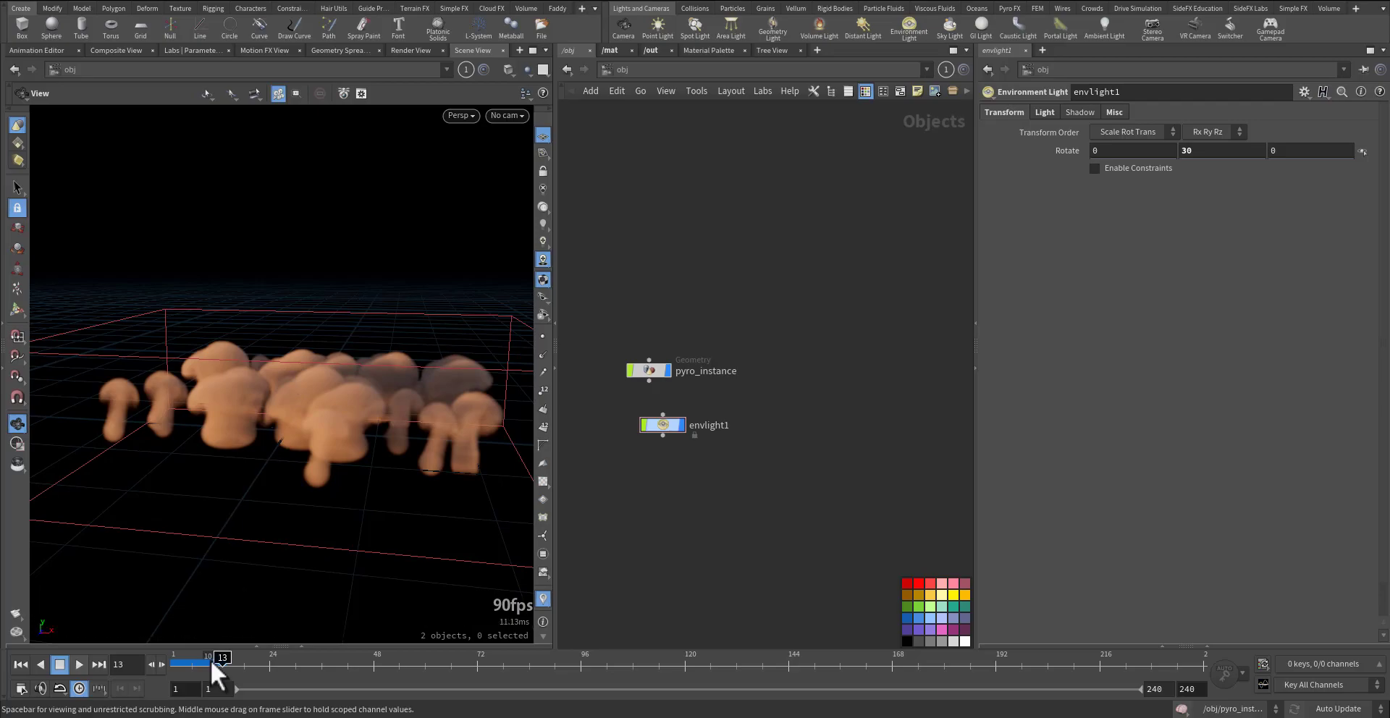
{"action": "left_click_drag", "start_coordinate": [210, 659], "coordinate": [135, 672]}
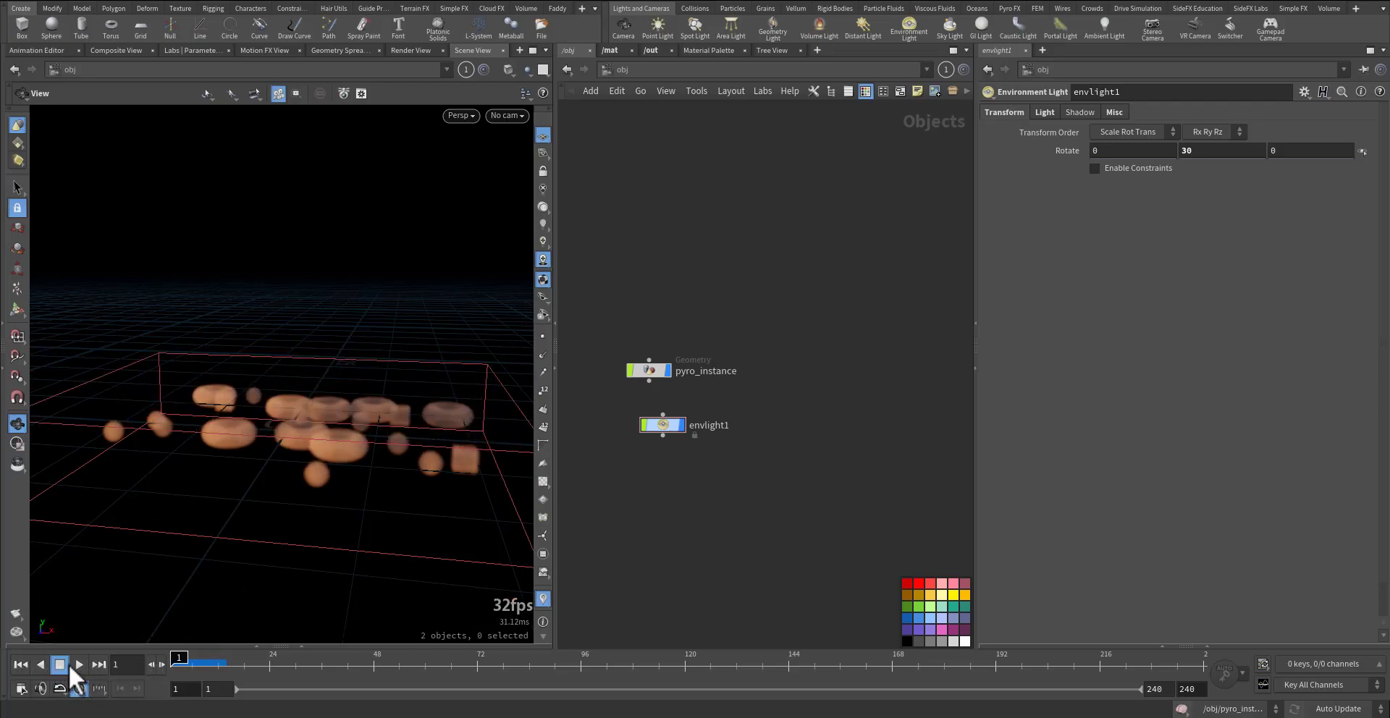
{"action": "left_click", "coordinate": [78, 663]}
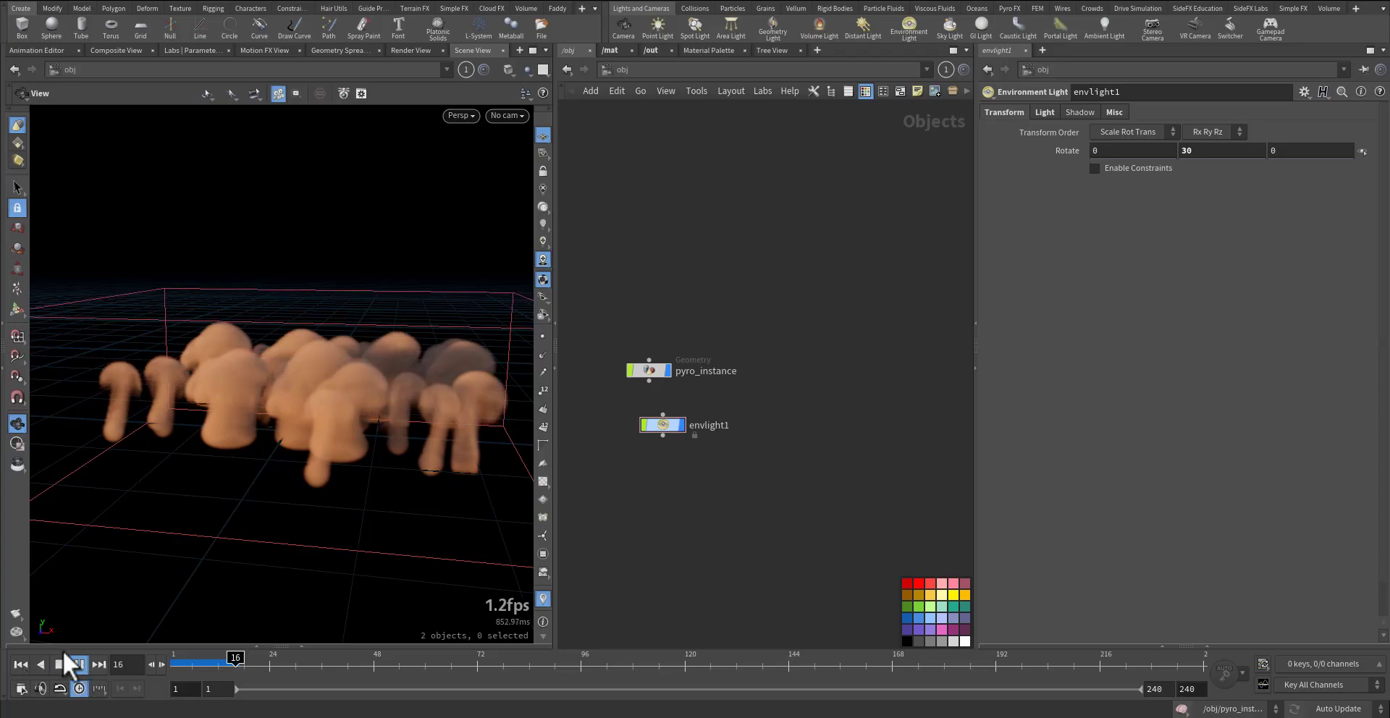
{"action": "left_click", "coordinate": [60, 664]}
Step: Go inside pyro_instance, set the Pyro Solver's Voxel Size to 0.3, play the simulation and return to frame 1
{"action": "double_click", "coordinate": [689, 395]}
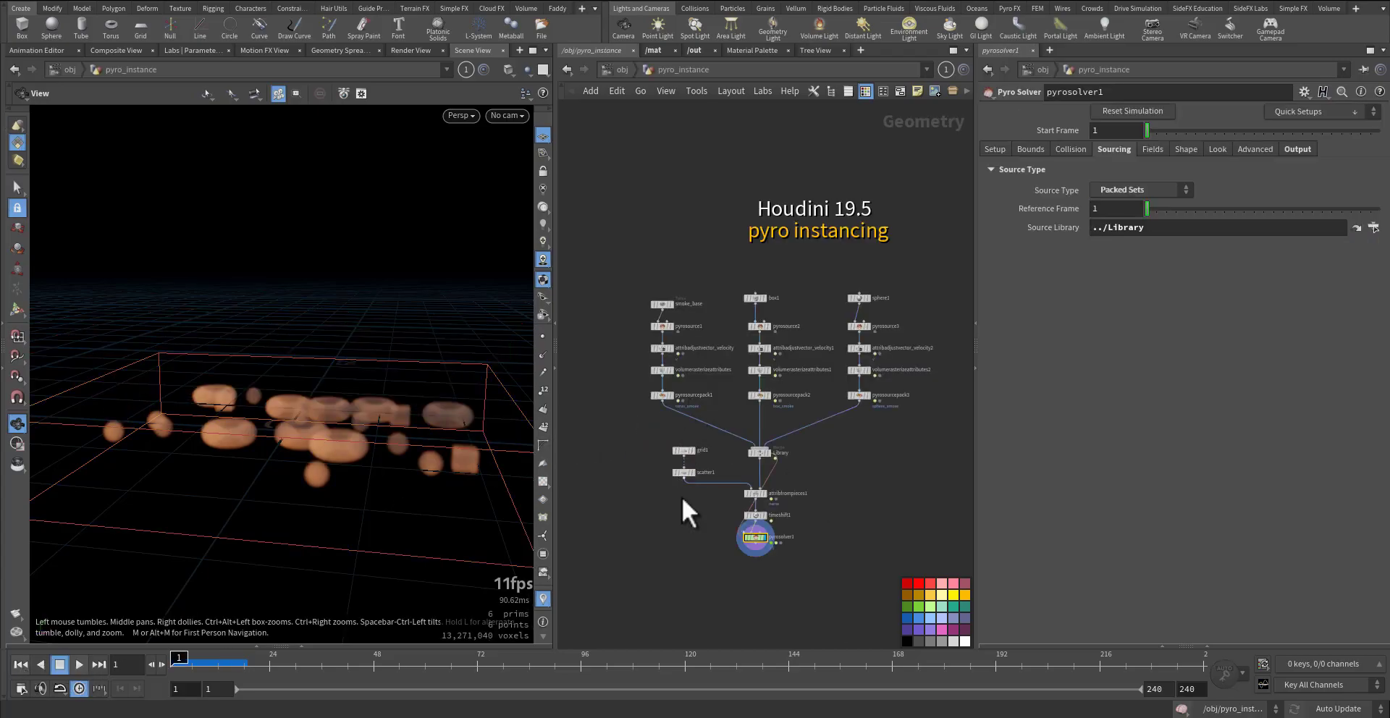
{"action": "middle_click_drag", "start_coordinate": [693, 494], "coordinate": [654, 546]}
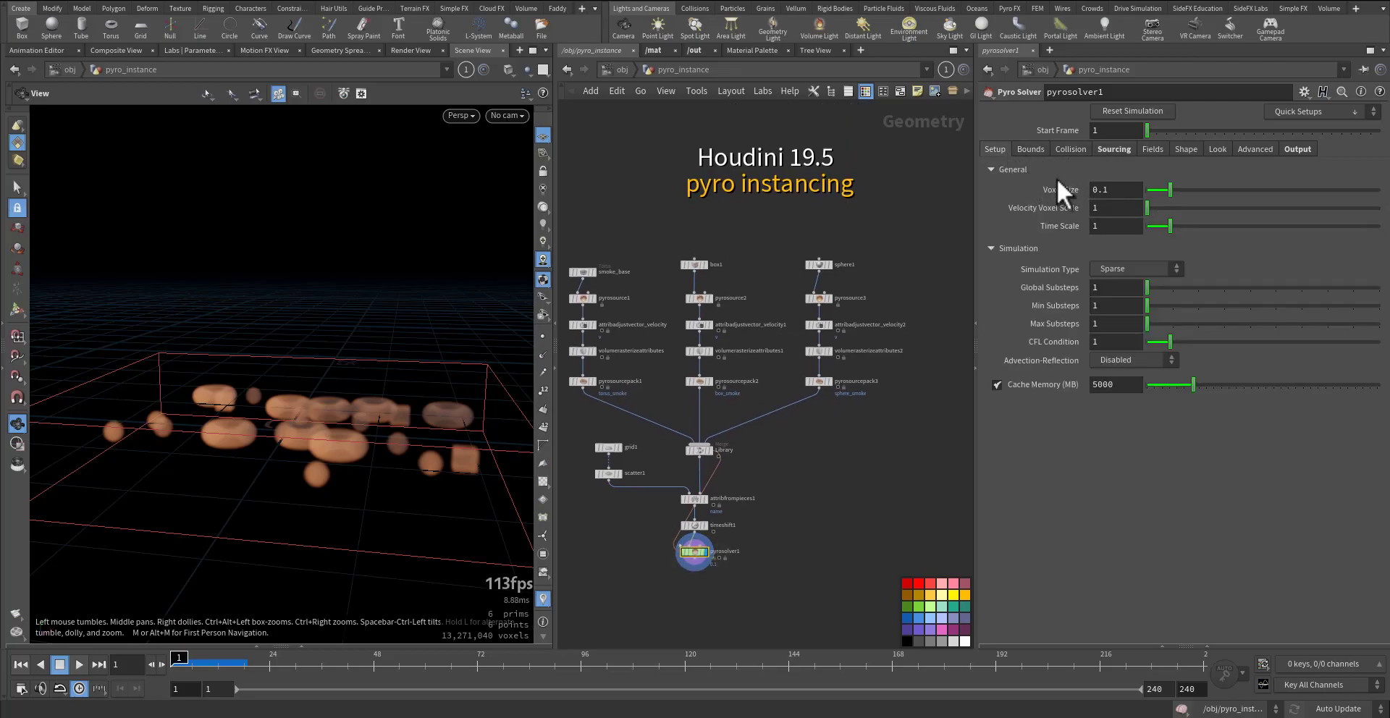
{"action": "double_click", "coordinate": [1112, 187]}
{"action": "type", "text": "3"}
{"action": "key", "text": "Return"}
{"action": "key", "text": "Up"}
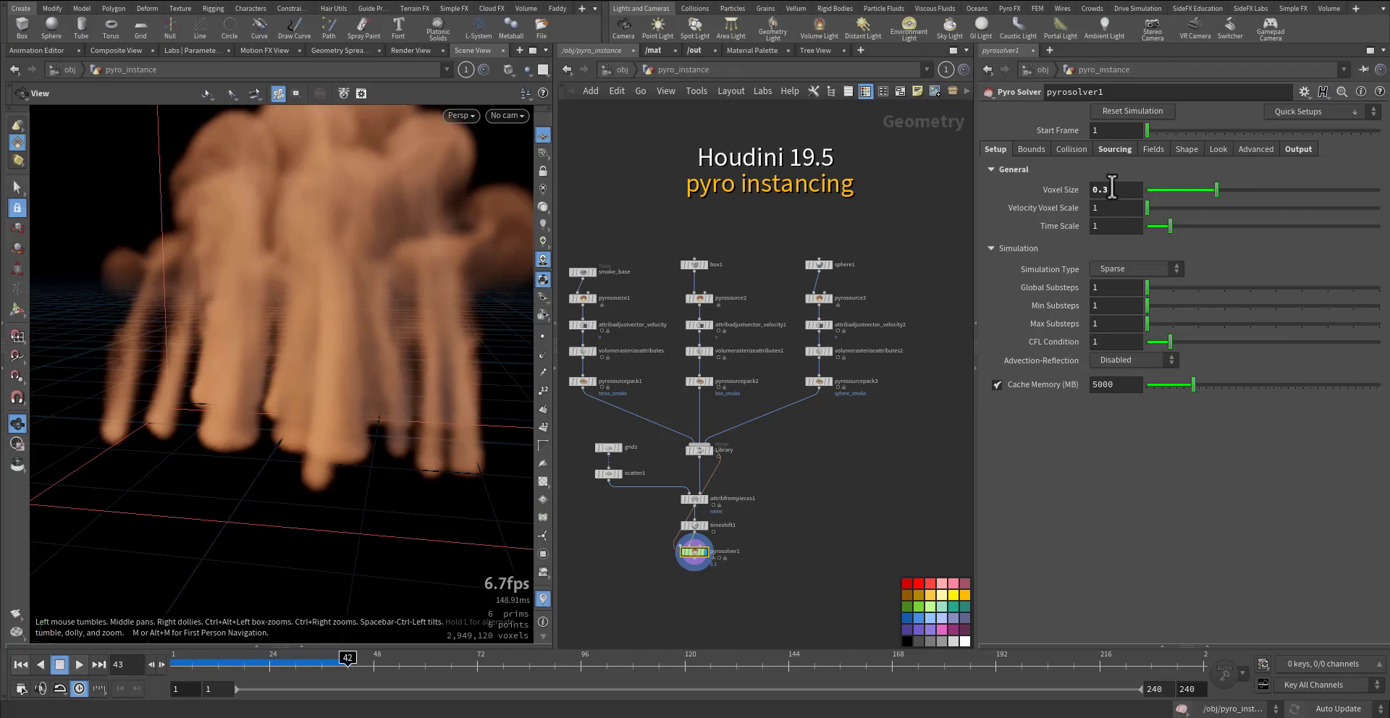
{"action": "key", "text": "ctrl+Up"}
{"action": "key", "text": "ctrl+Up"}
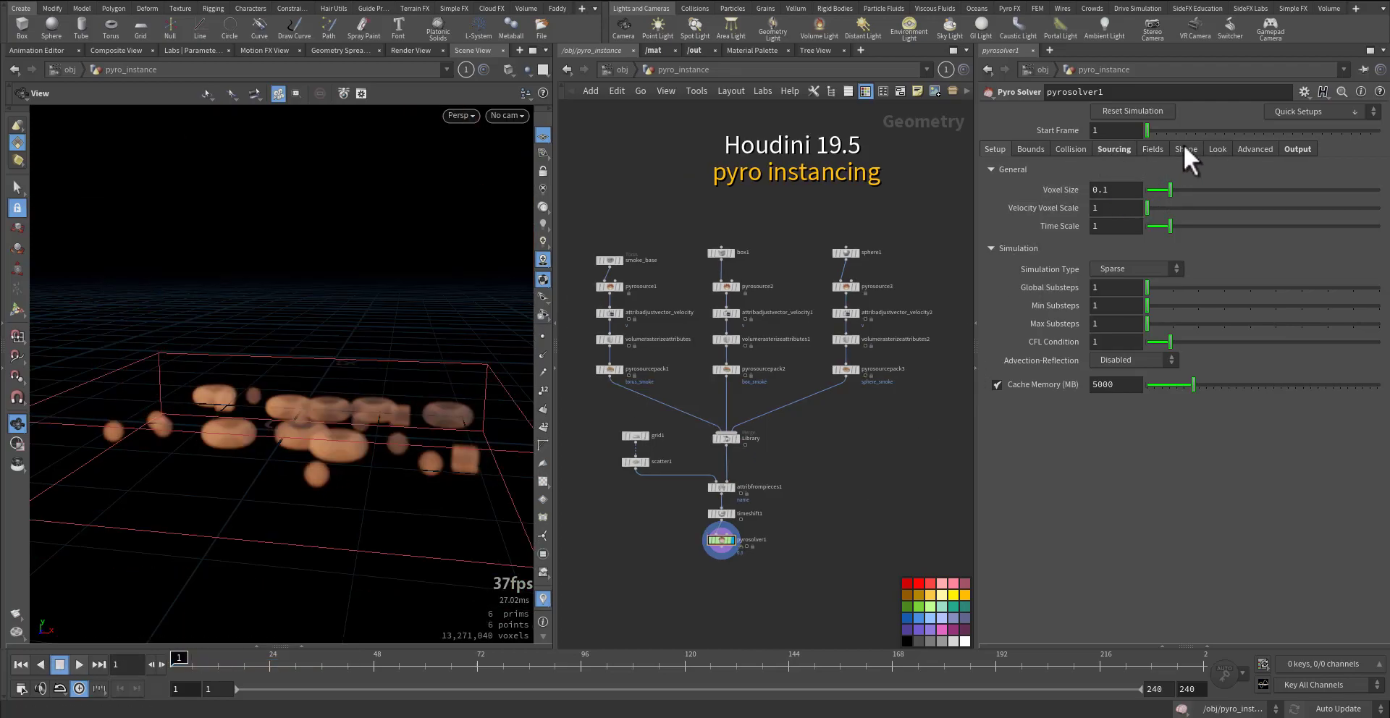
Step: Enable Wind, Disturbance at 1.93 and Turbulence at 0.125 in the Pyro Solver's shape settings, and play a flipbook of the smoke
{"action": "left_click", "coordinate": [1186, 149]}
{"action": "left_click", "coordinate": [1007, 207]}
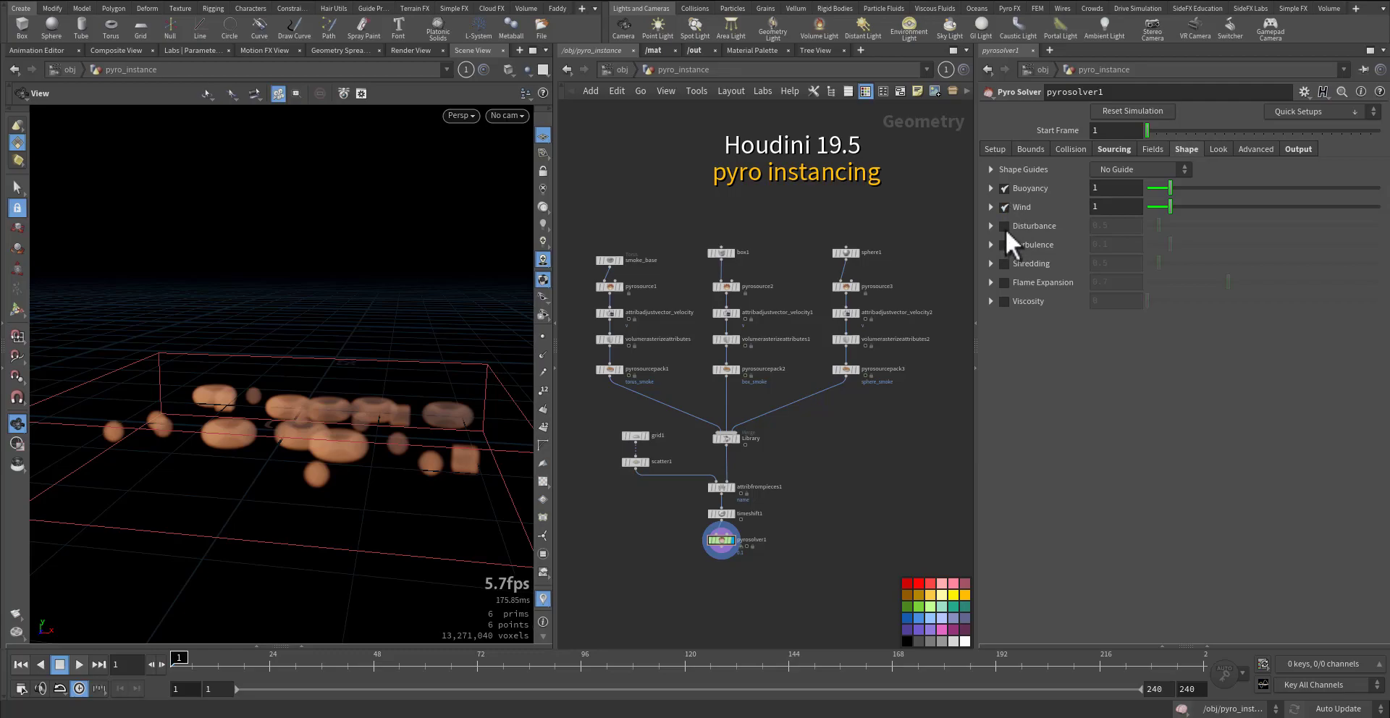
{"action": "left_click", "coordinate": [1004, 246]}
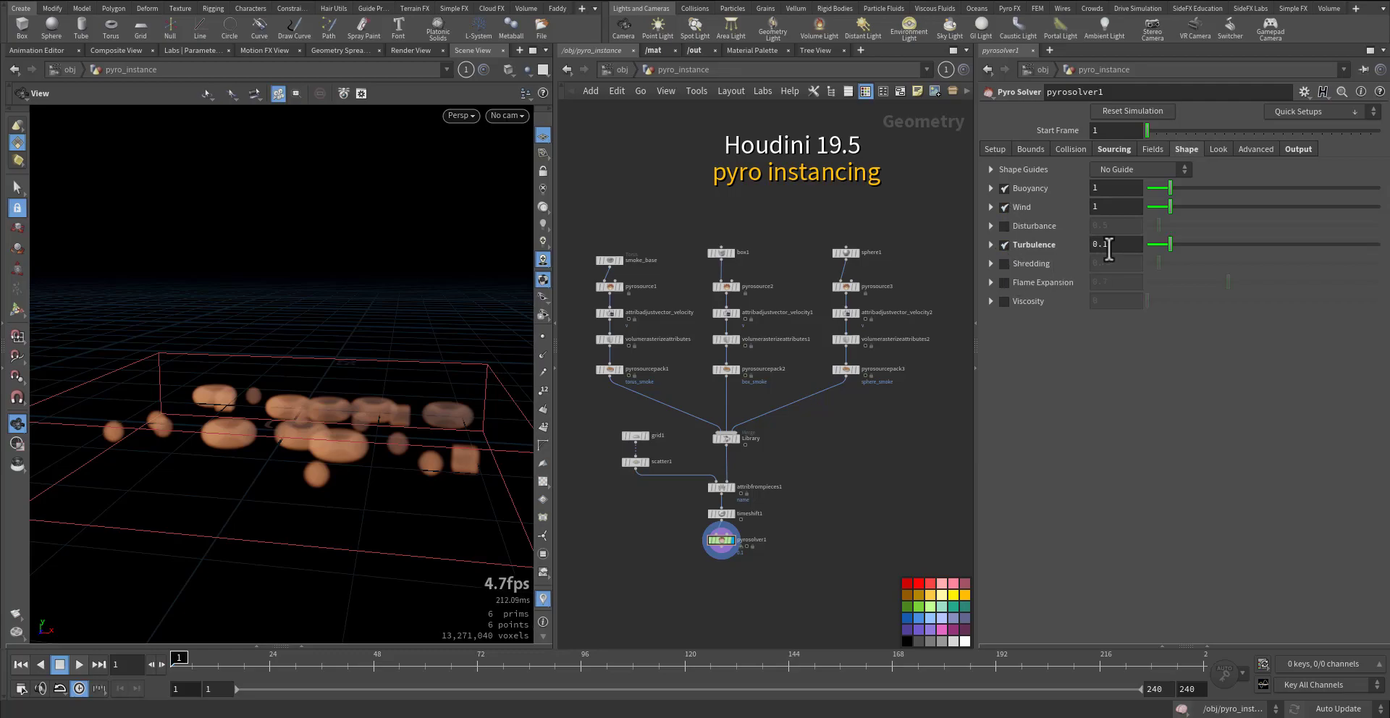
{"action": "left_click", "coordinate": [1176, 245]}
{"action": "key", "text": "Up"}
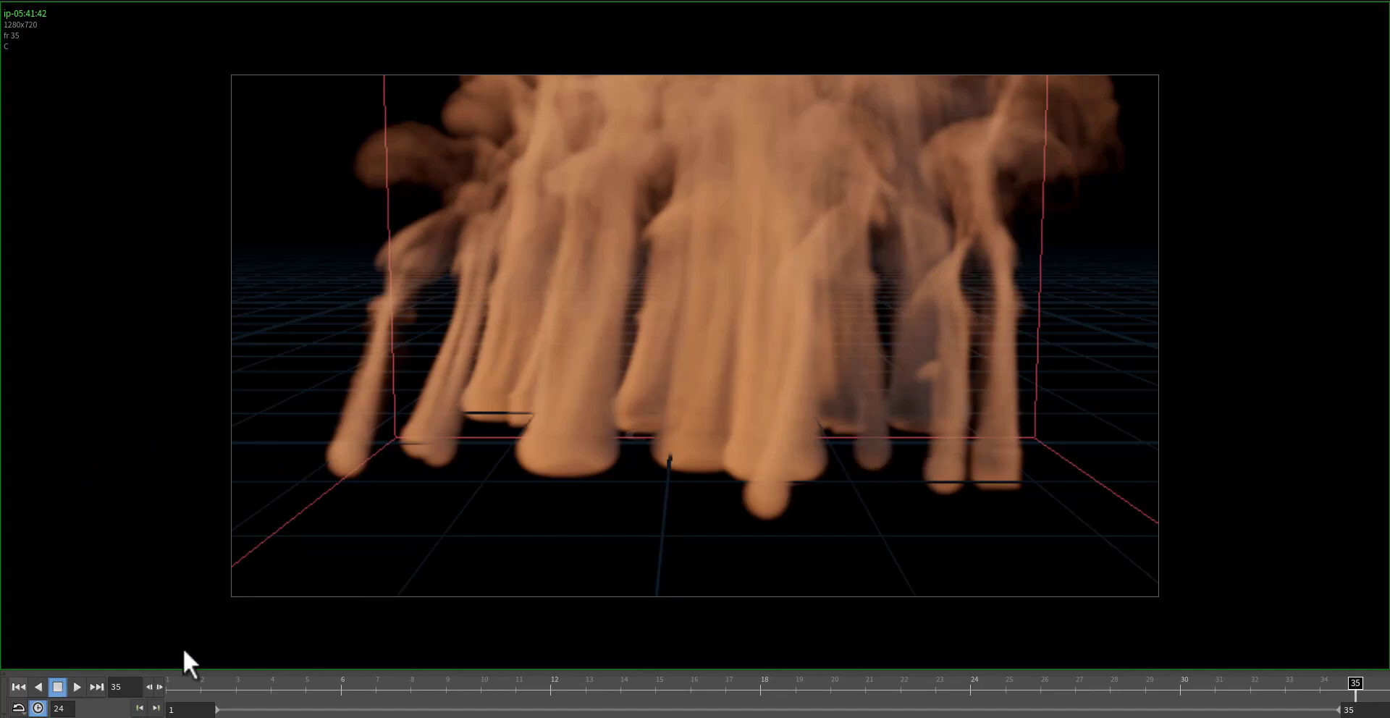
{"action": "left_click", "coordinate": [77, 687]}
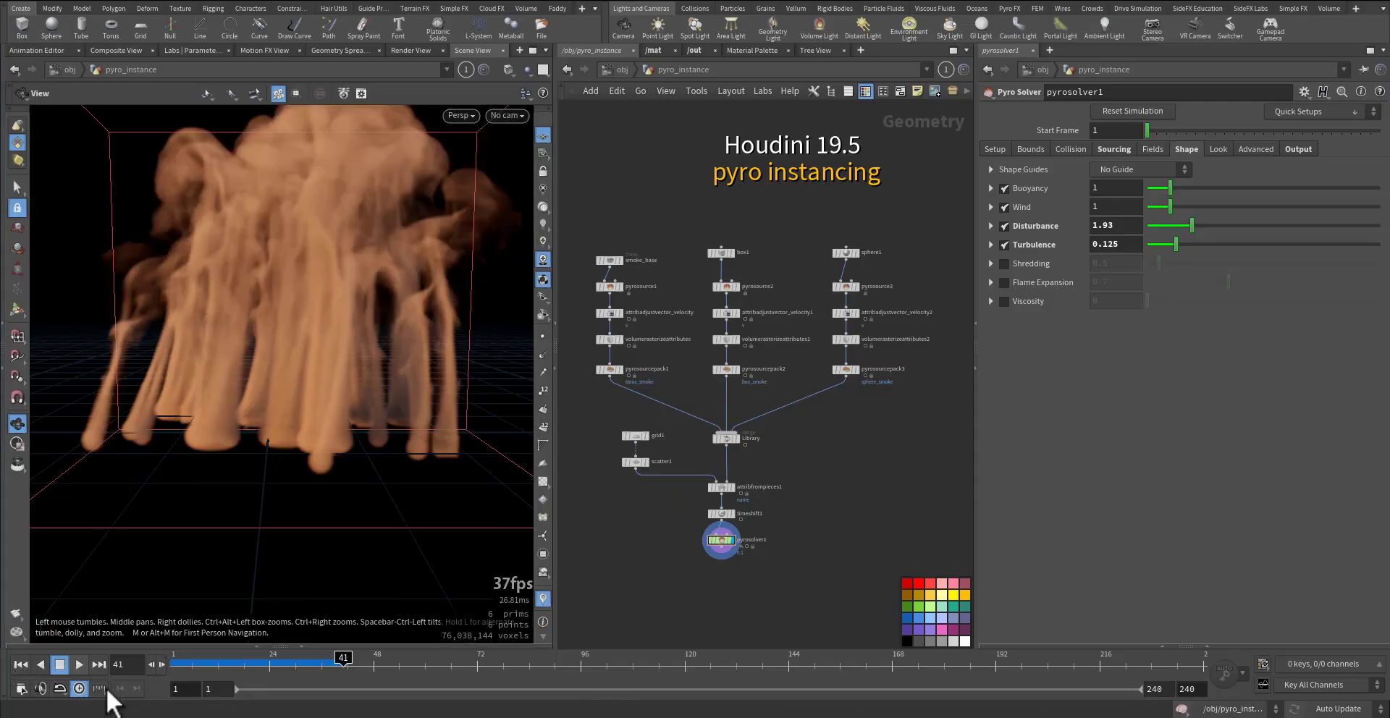
Step: Return the simulation to frame 1 and colour the pyrosourcepack3 node (sphere_smoke) orange
{"action": "left_click", "coordinate": [179, 668]}
{"action": "left_click_drag", "start_coordinate": [181, 665], "coordinate": [171, 665]}
{"action": "middle_click_drag", "start_coordinate": [838, 502], "coordinate": [840, 558]}
{"action": "scroll", "coordinate": [840, 519], "scroll_direction": "up", "scroll_amount": 3}
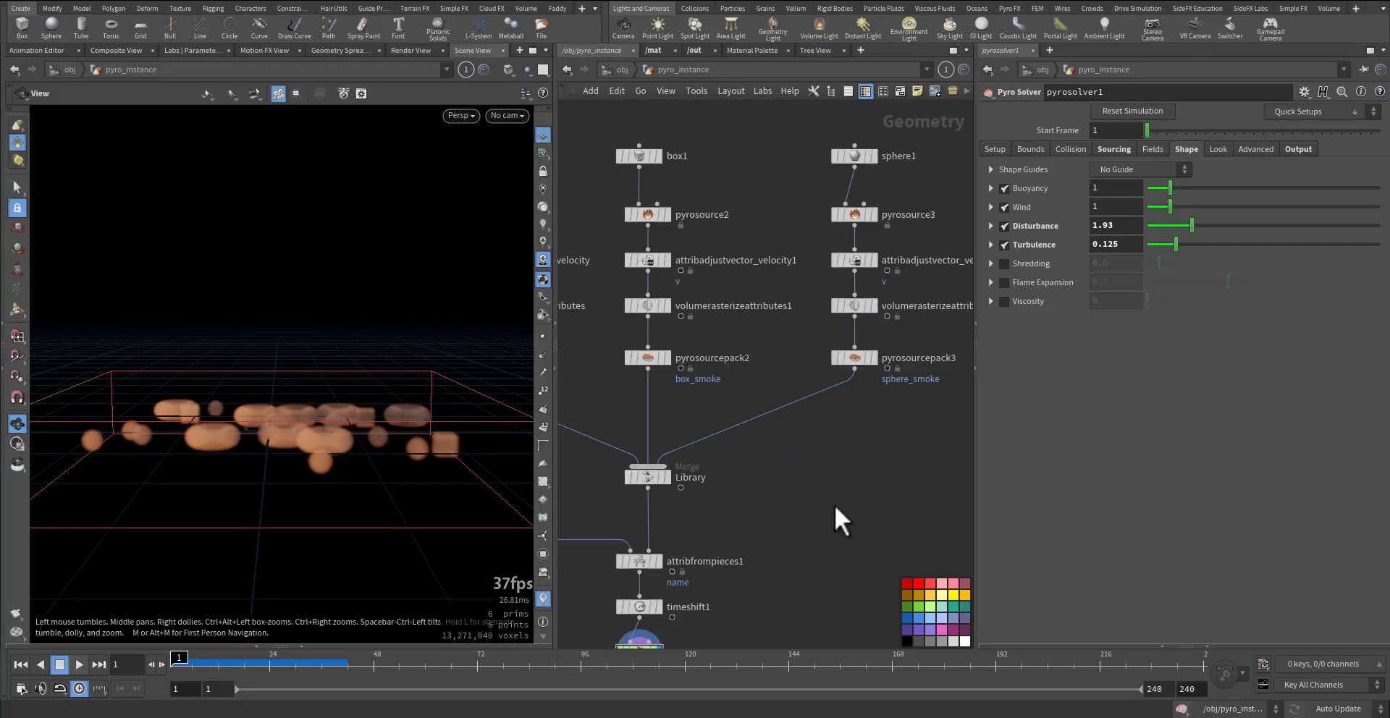
{"action": "middle_click_drag", "start_coordinate": [834, 505], "coordinate": [787, 553]}
{"action": "scroll", "coordinate": [859, 462], "scroll_direction": "up", "scroll_amount": 3}
{"action": "left_click", "coordinate": [793, 307]}
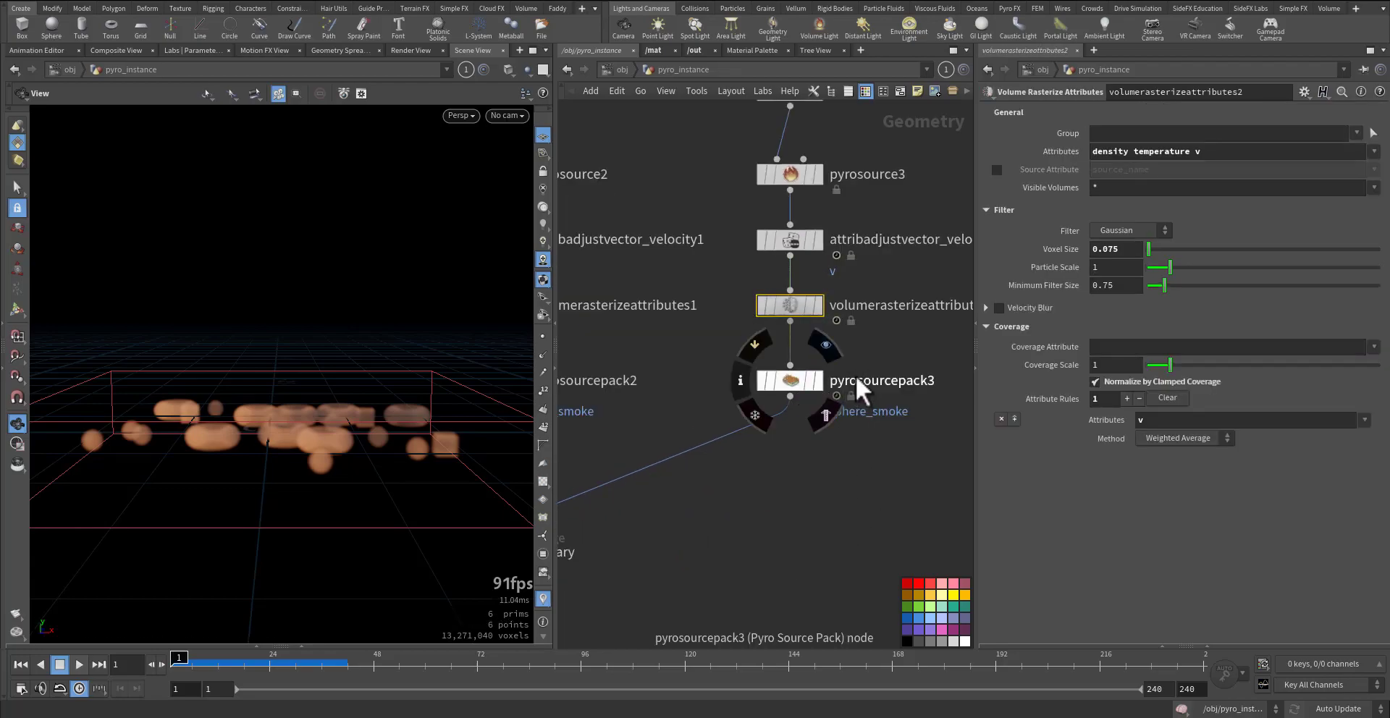
{"action": "scroll", "coordinate": [857, 404], "scroll_direction": "up", "scroll_amount": 3}
{"action": "middle_click_drag", "start_coordinate": [885, 348], "coordinate": [837, 346]}
{"action": "left_click", "coordinate": [740, 367]}
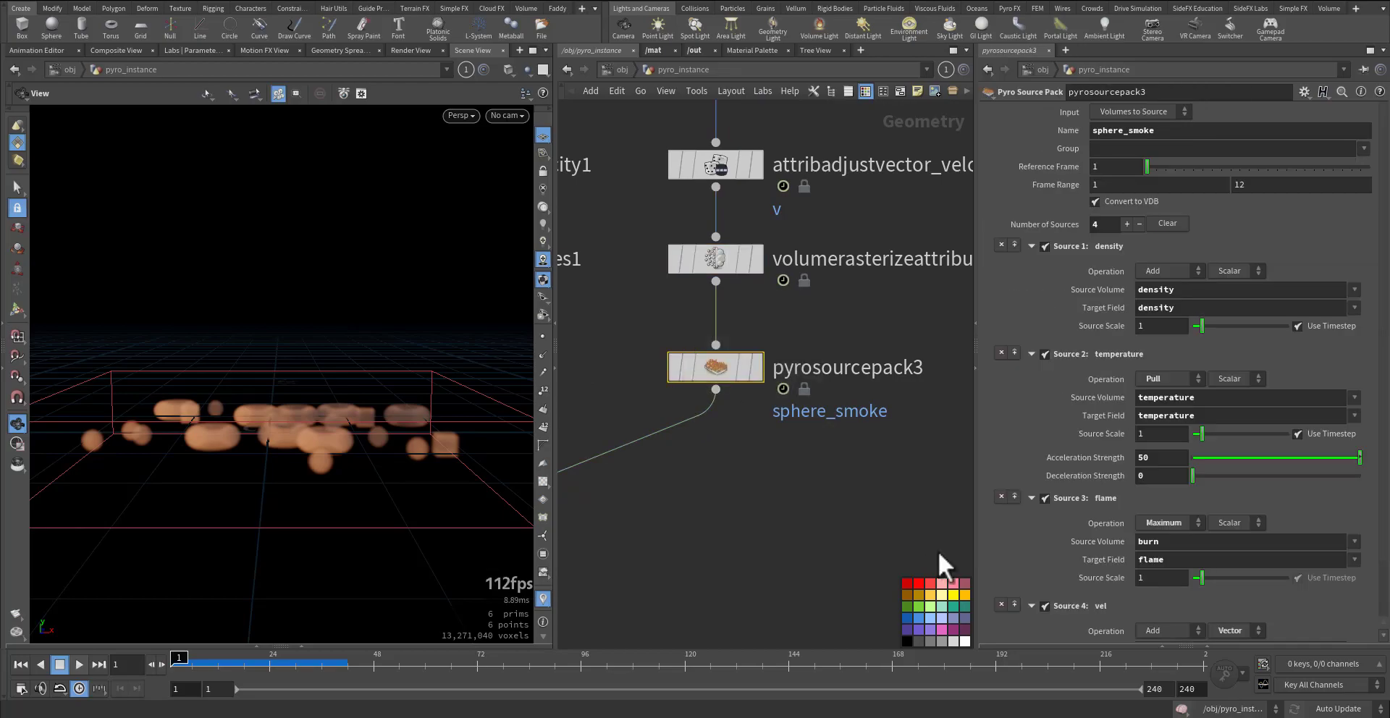
{"action": "left_click", "coordinate": [962, 594]}
Step: Colour the pyrosourcepack2 node (box_smoke) the same orange
{"action": "middle_click_drag", "start_coordinate": [718, 523], "coordinate": [934, 399]}
{"action": "middle_click_drag", "start_coordinate": [644, 403], "coordinate": [871, 390]}
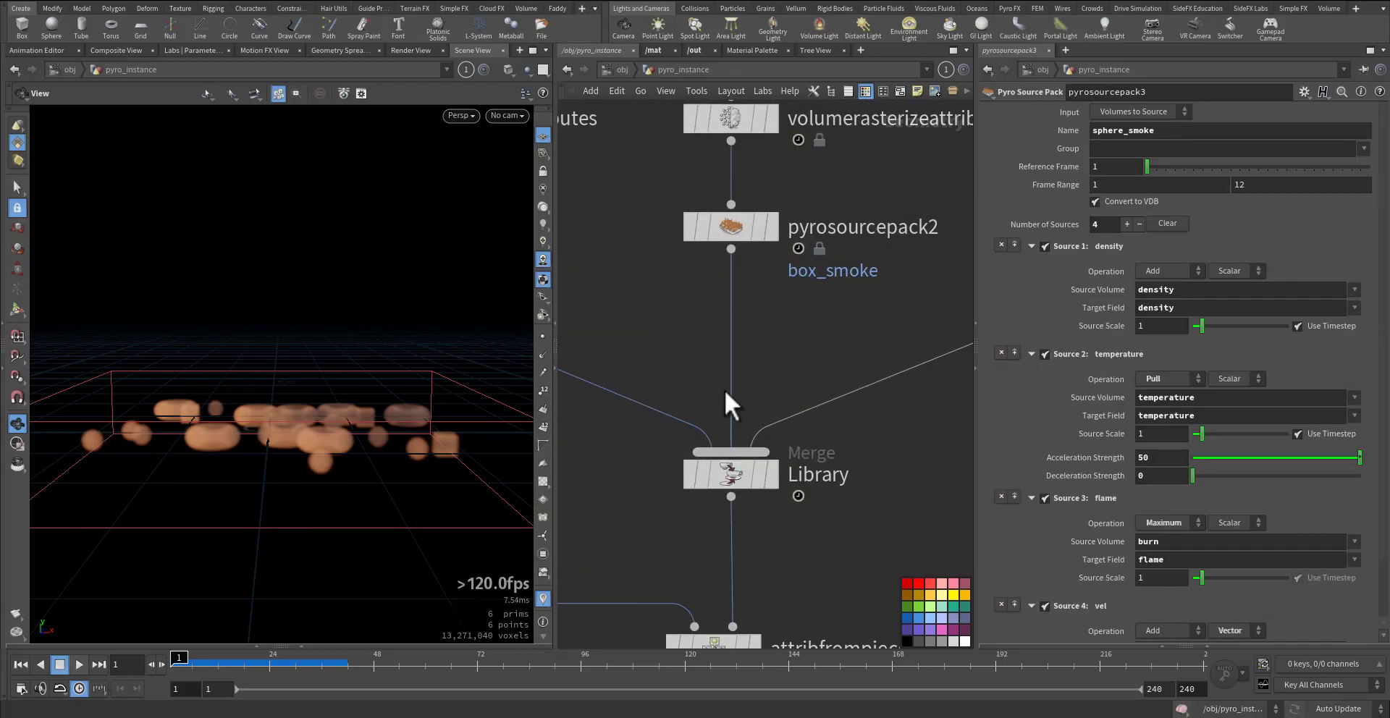
{"action": "middle_click_drag", "start_coordinate": [642, 222], "coordinate": [694, 289]}
{"action": "left_click_drag", "start_coordinate": [685, 268], "coordinate": [751, 310]}
{"action": "left_click", "coordinate": [966, 595]}
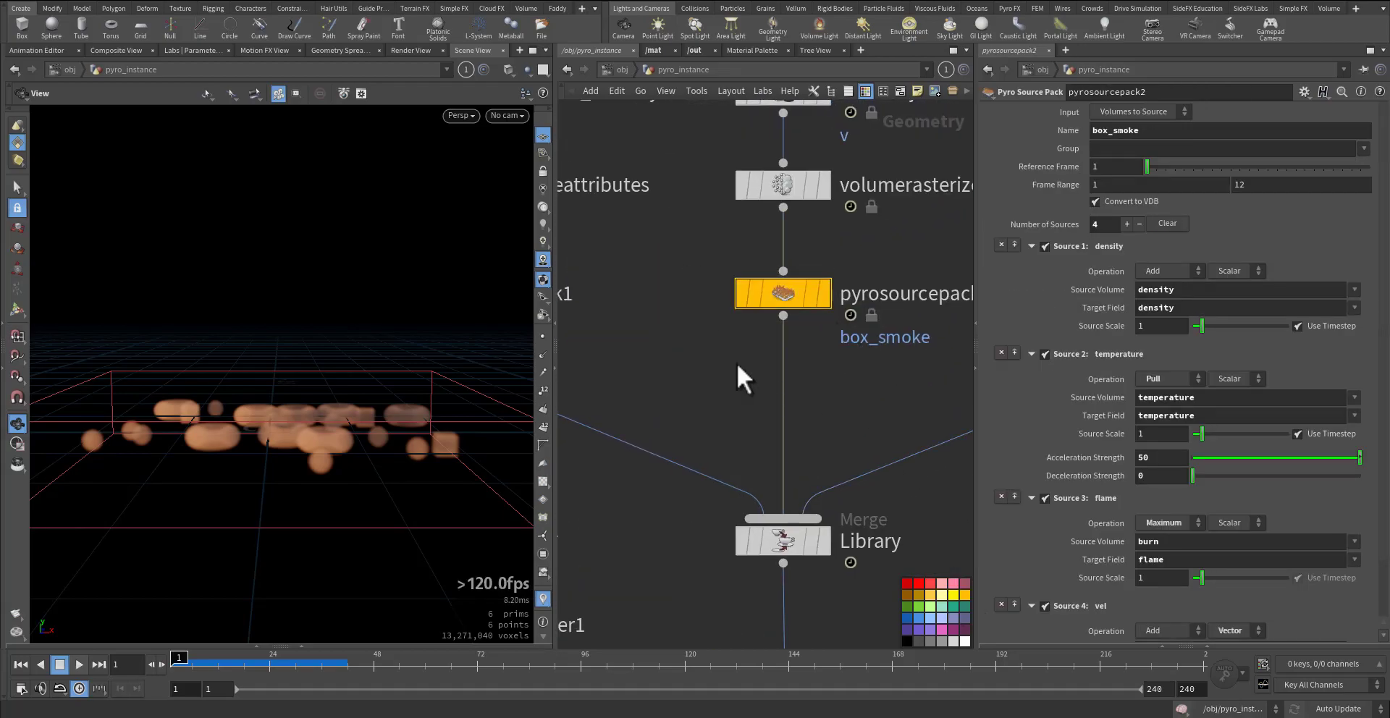
Step: Select the pyrosourcepack1 node (torus_smoke) and display its output in the viewport
{"action": "middle_click_drag", "start_coordinate": [737, 363], "coordinate": [858, 384]}
{"action": "left_click", "coordinate": [624, 355]}
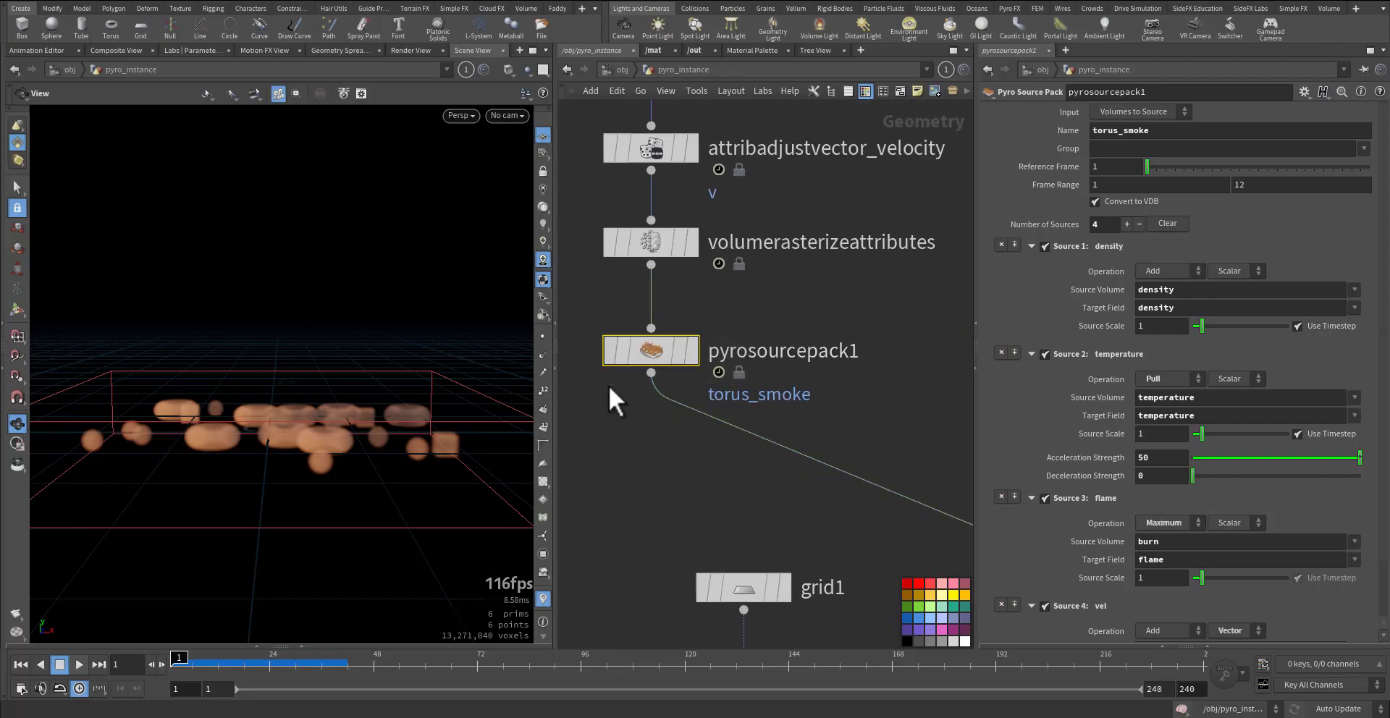
{"action": "left_click", "coordinate": [693, 350]}
{"action": "middle_click_drag", "start_coordinate": [747, 496], "coordinate": [774, 436]}
Step: Insert a Transform node between pyrosourcepack1 and the Library merge, try moving the torus source along X, and undo the move
{"action": "key", "text": "Return"}
{"action": "middle_click_drag", "start_coordinate": [657, 405], "coordinate": [783, 454]}
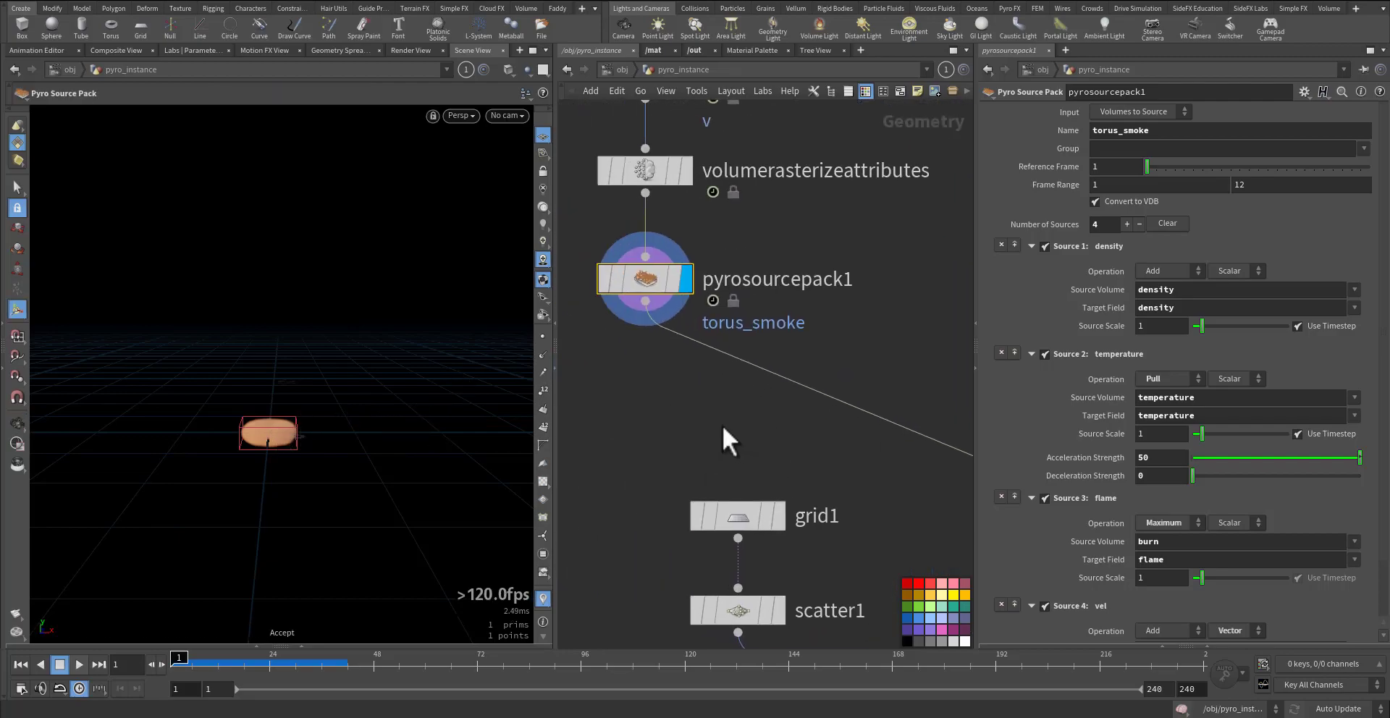
{"action": "left_click", "coordinate": [708, 356]}
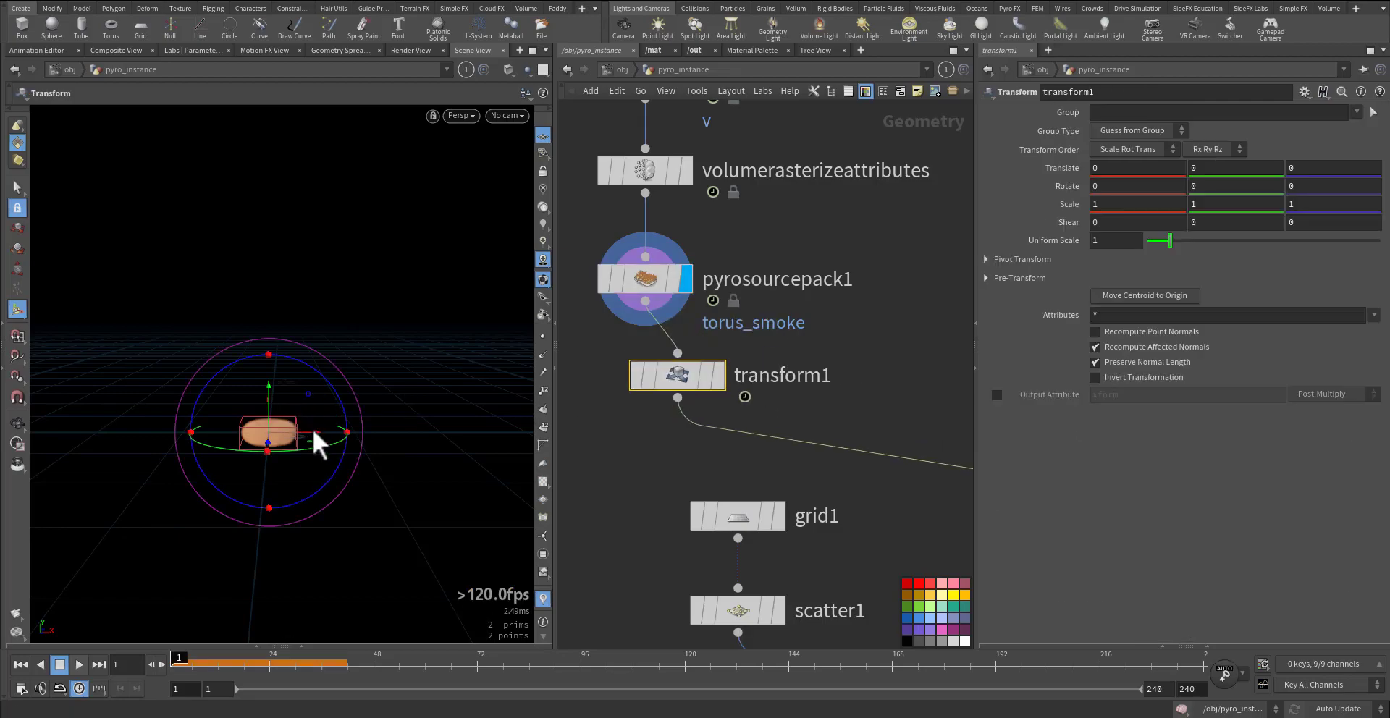
{"action": "left_click_drag", "start_coordinate": [314, 432], "coordinate": [365, 441]}
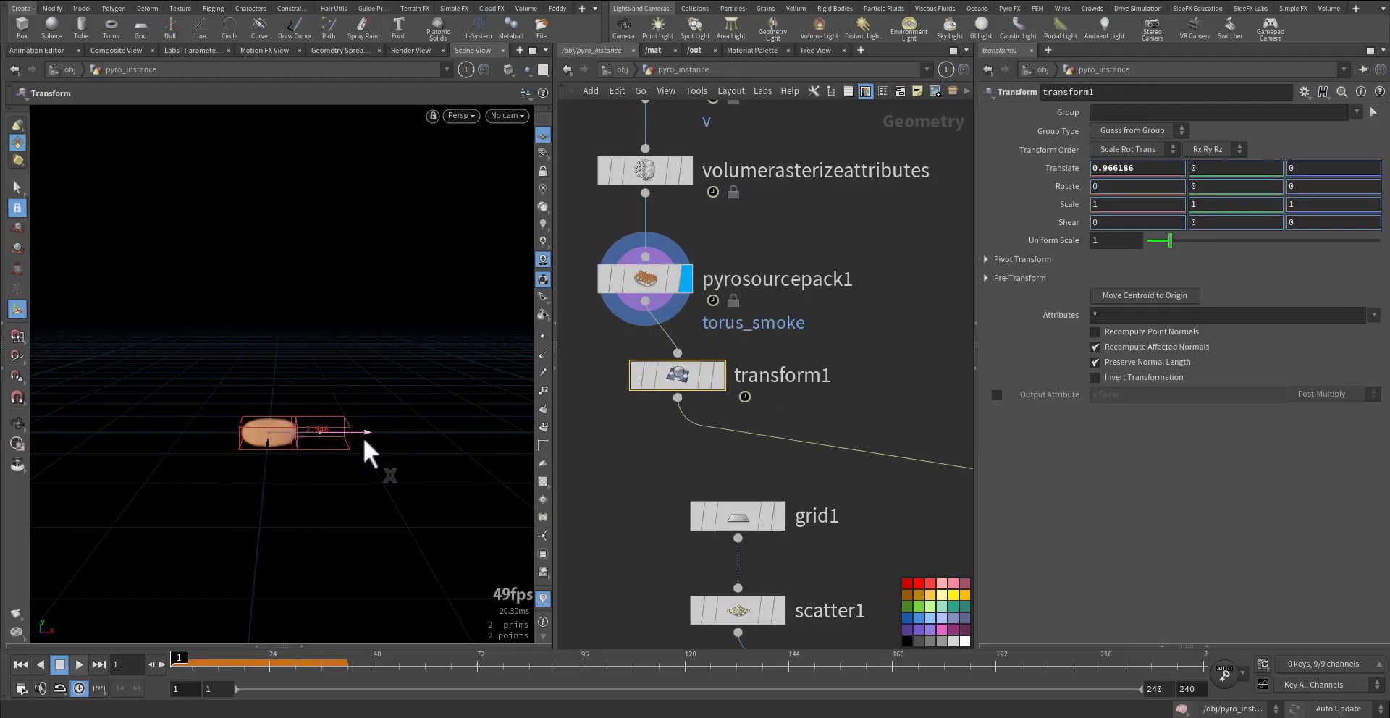
{"action": "key", "text": "ctrl+z"}
Step: Display the output of the Library merge node and colour the node orange
{"action": "middle_click_drag", "start_coordinate": [887, 517], "coordinate": [699, 420]}
{"action": "left_click", "coordinate": [802, 359]}
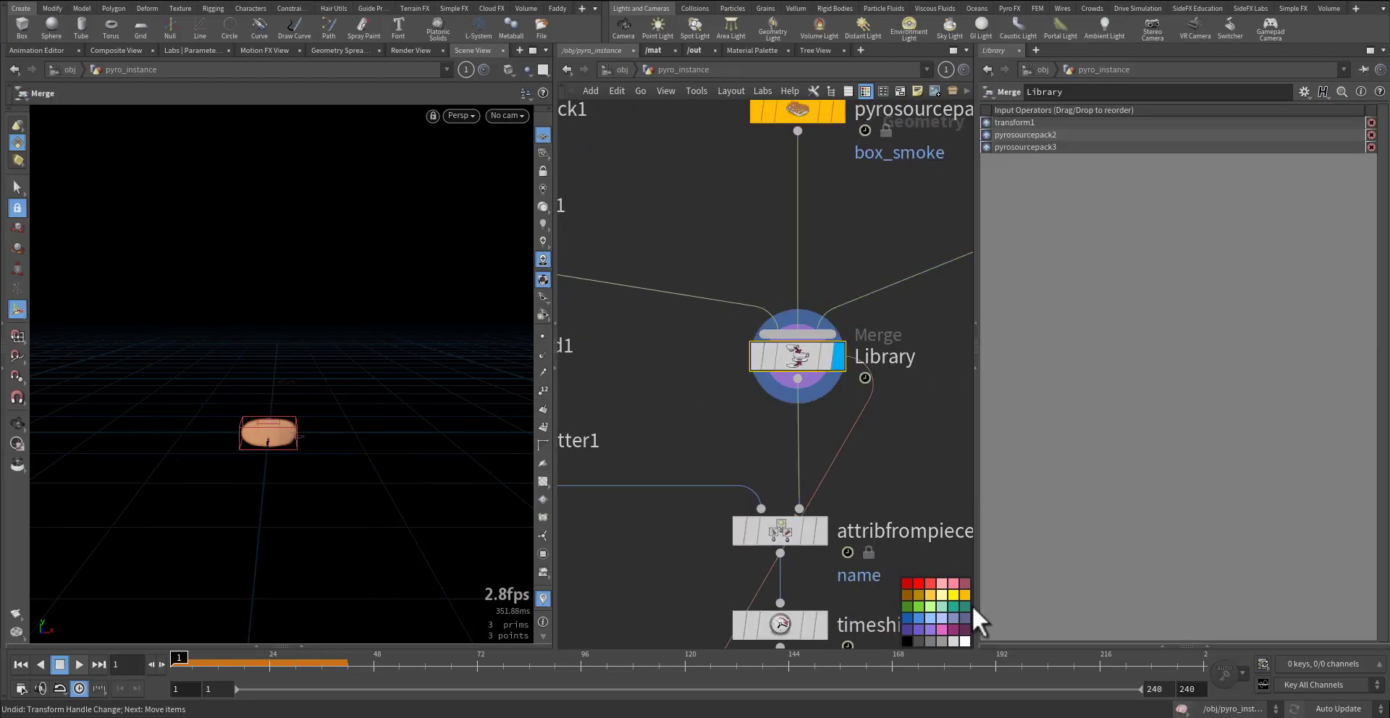
{"action": "middle_click", "coordinate": [790, 359]}
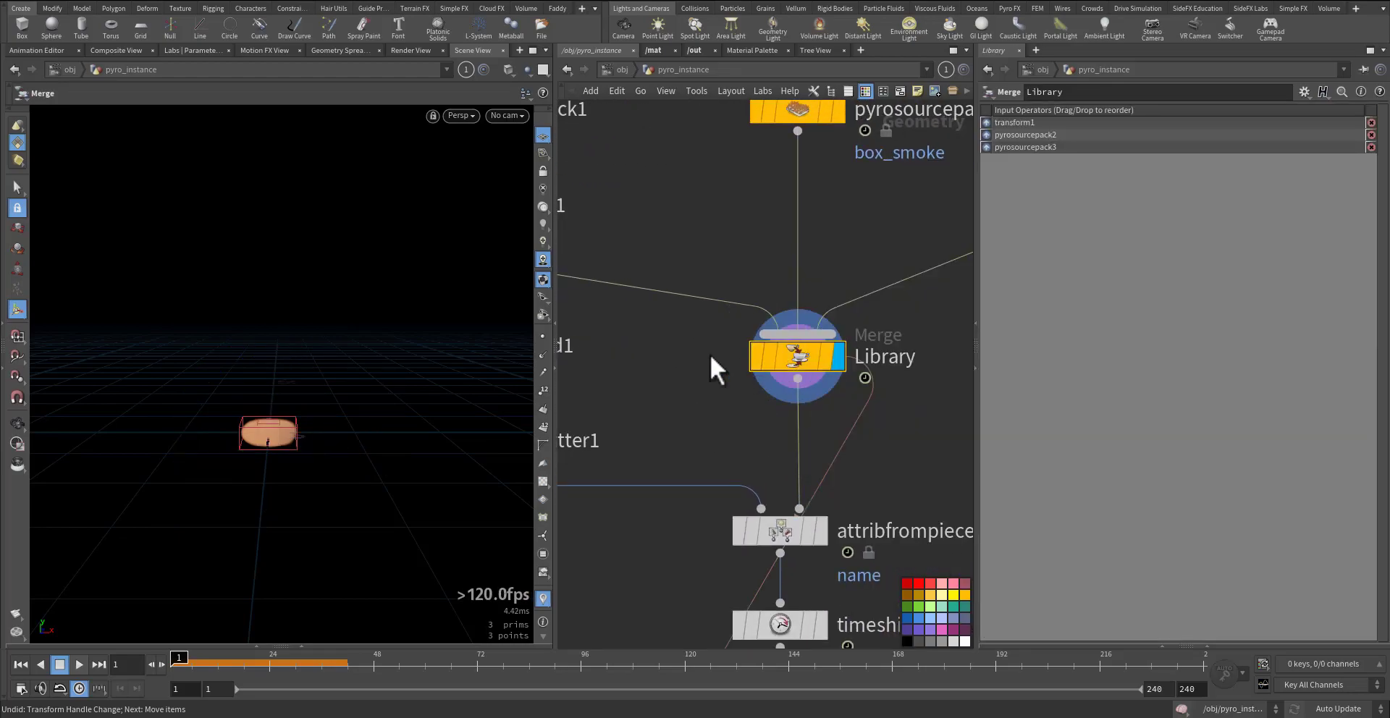
Step: Display the scatter1 node's points and view them from a higher angle
{"action": "middle_click_drag", "start_coordinate": [710, 366], "coordinate": [701, 328]}
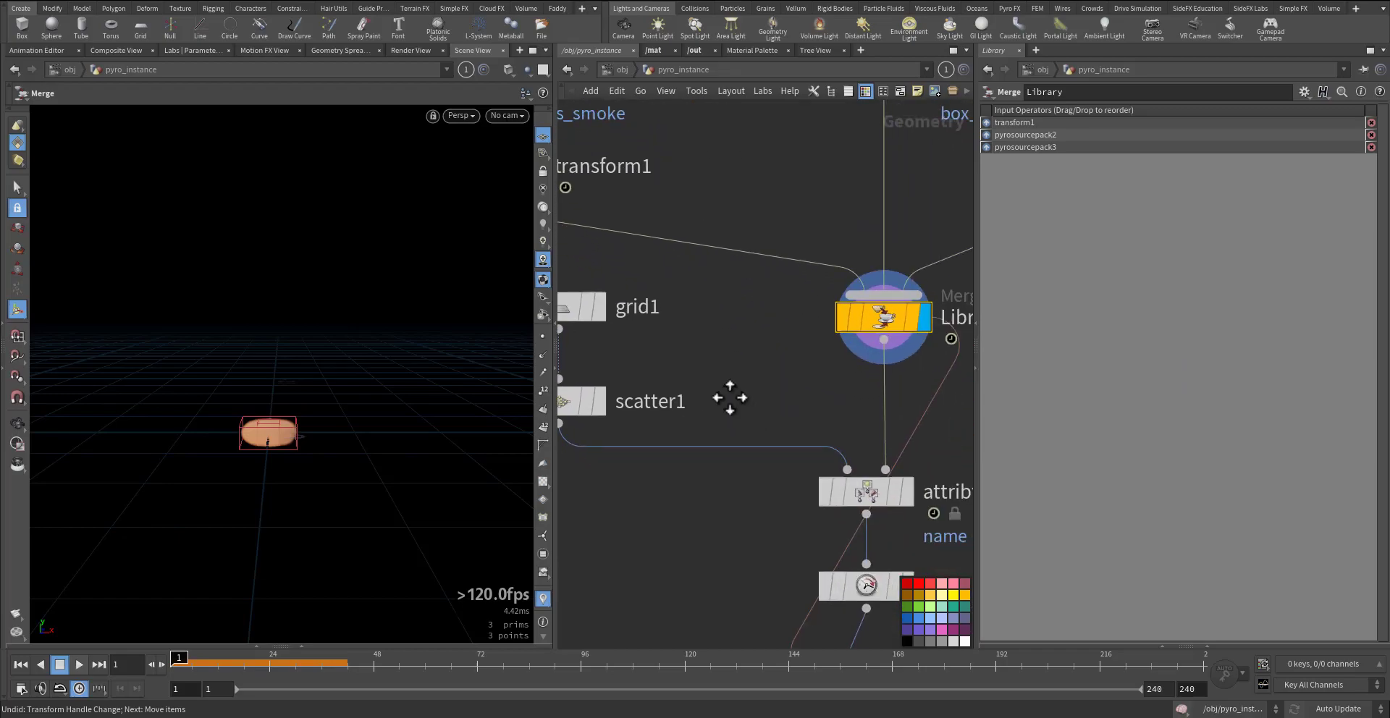
{"action": "middle_click_drag", "start_coordinate": [729, 397], "coordinate": [727, 389]}
{"action": "mouse_move", "coordinate": [568, 397]}
{"action": "left_click", "coordinate": [608, 340]}
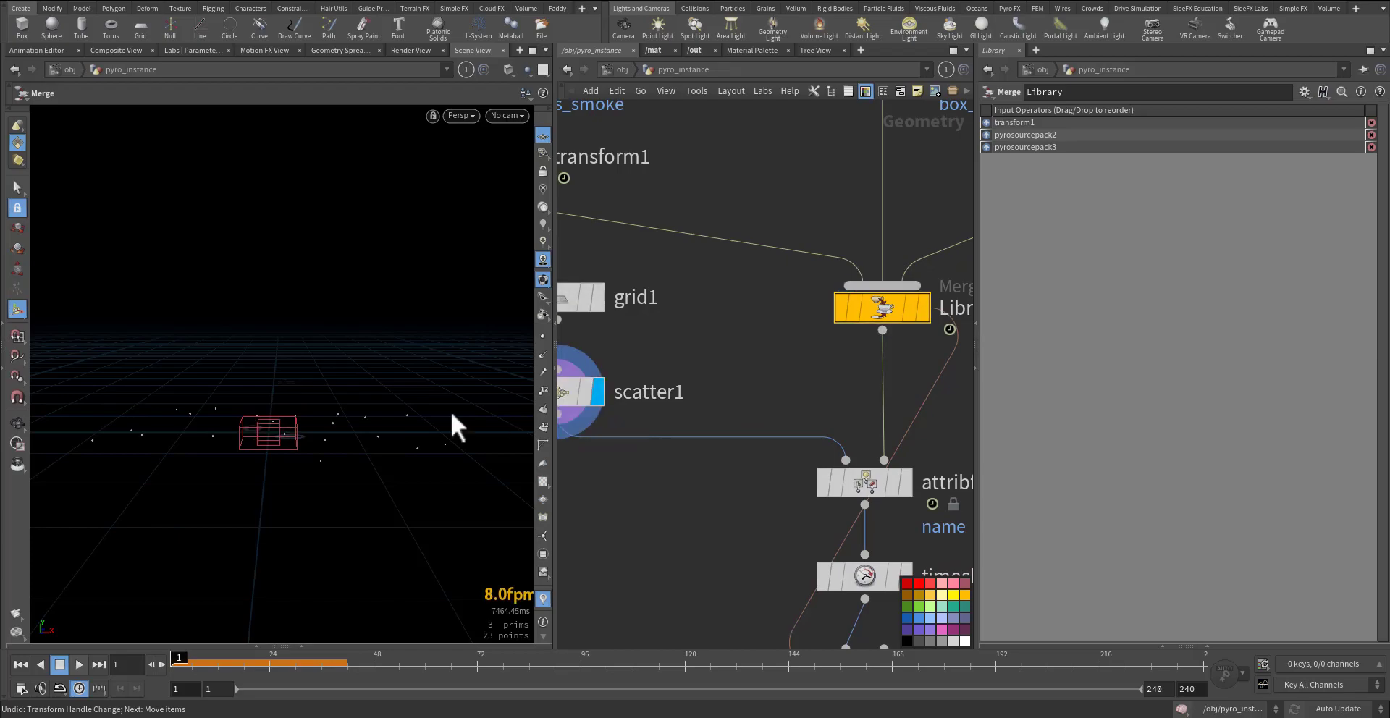
{"action": "key", "text": "Escape"}
{"action": "left_click_drag", "start_coordinate": [256, 449], "coordinate": [257, 482]}
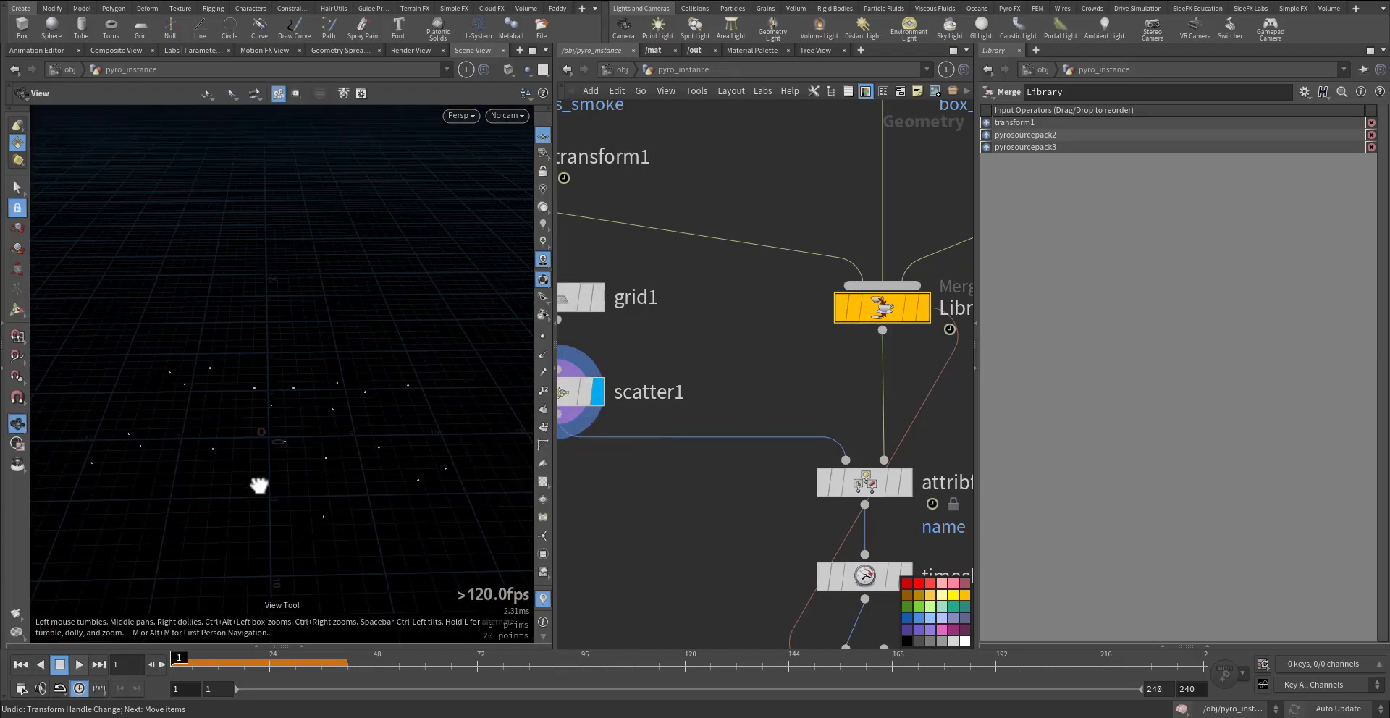
Step: Display the attribfrompieces1 node and add frame_length to its Copy Attributes after source_rules
{"action": "middle_click_drag", "start_coordinate": [714, 537], "coordinate": [619, 412]}
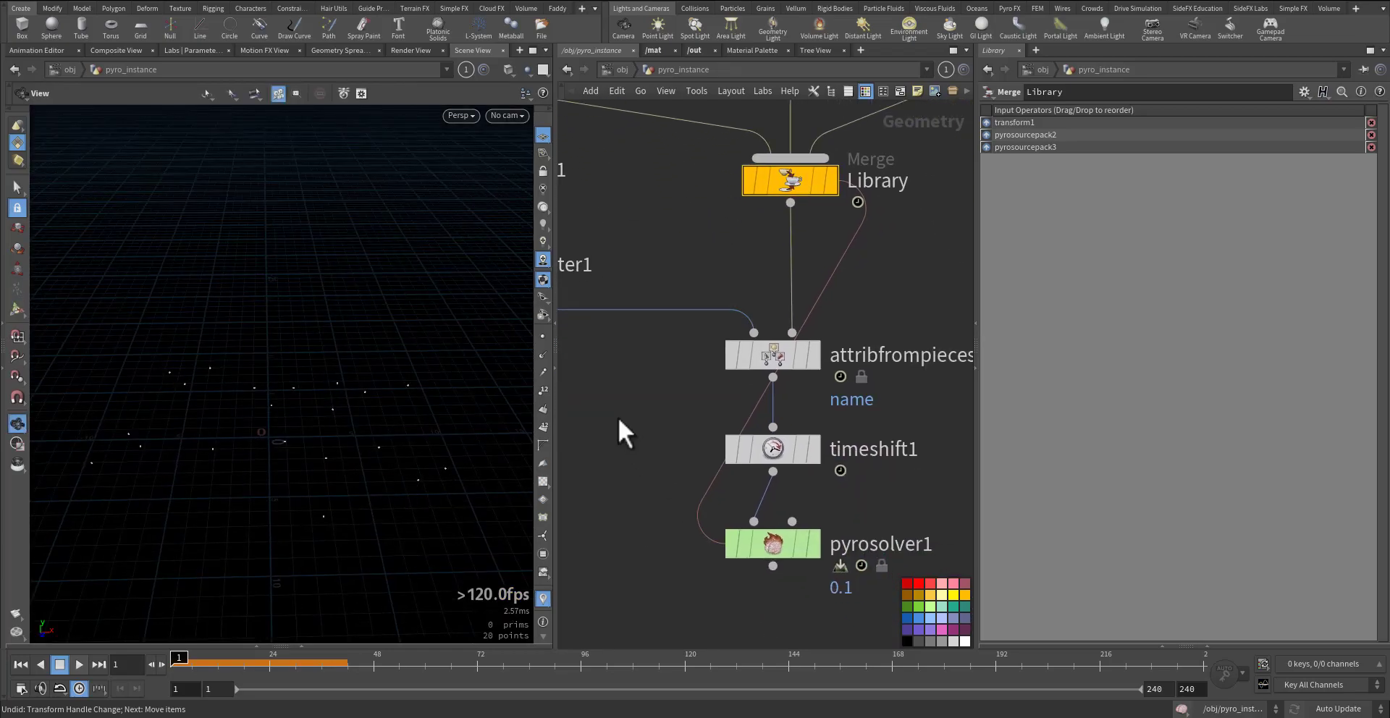
{"action": "middle_click_drag", "start_coordinate": [701, 424], "coordinate": [602, 427]}
{"action": "left_click", "coordinate": [718, 366]}
{"action": "left_click", "coordinate": [683, 363]}
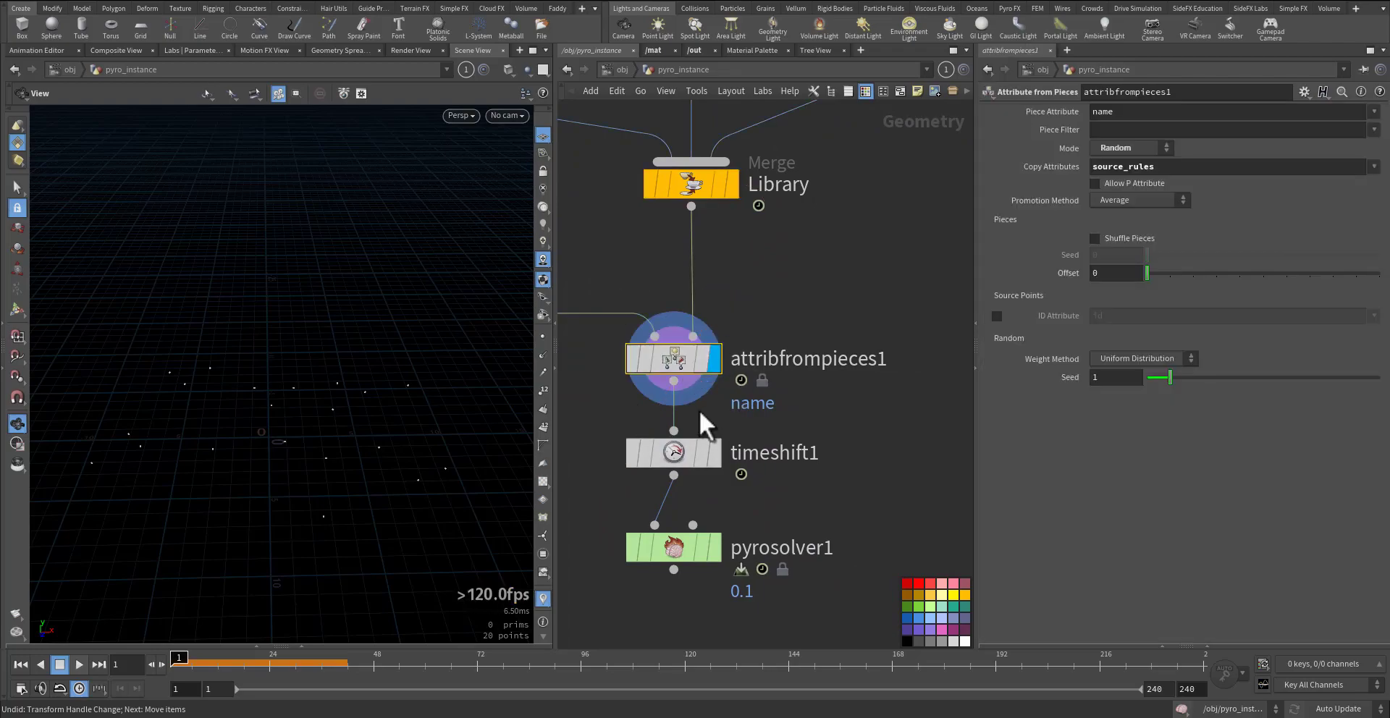
{"action": "double_click", "coordinate": [1152, 167]}
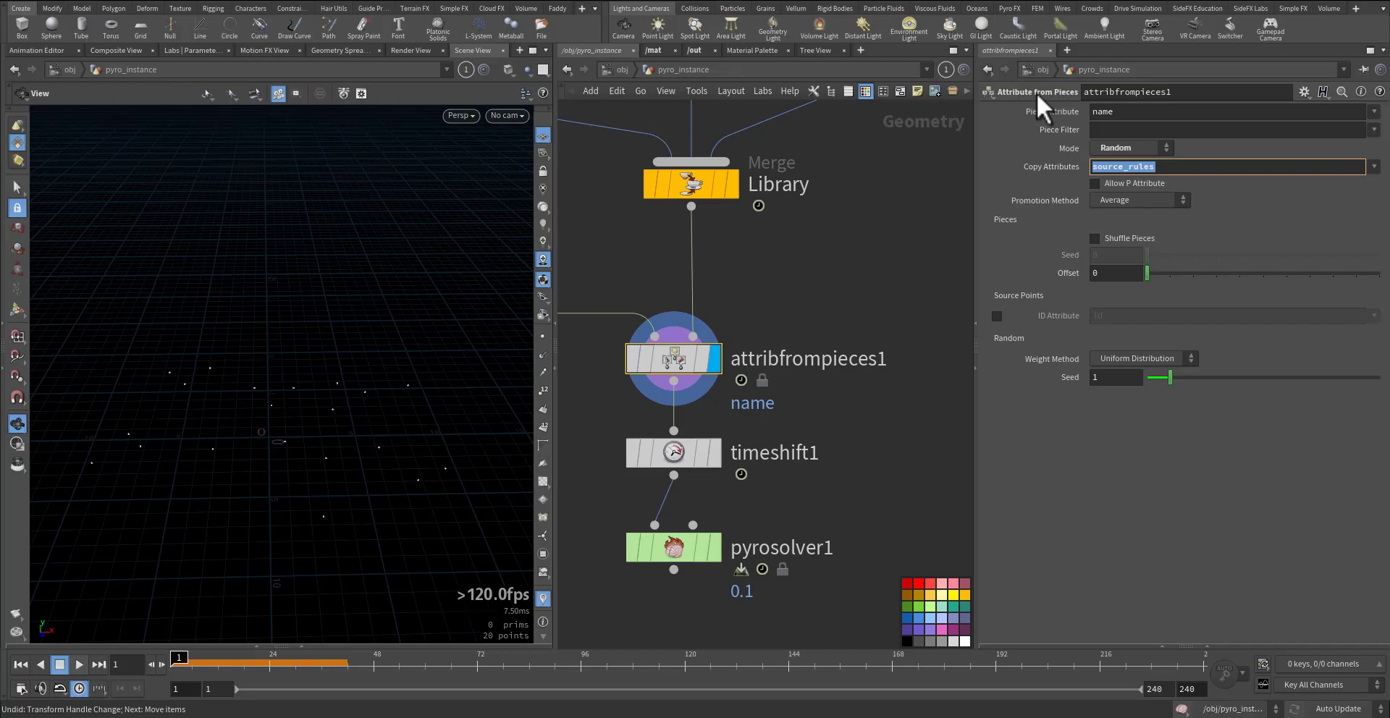
{"action": "left_click", "coordinate": [1373, 168]}
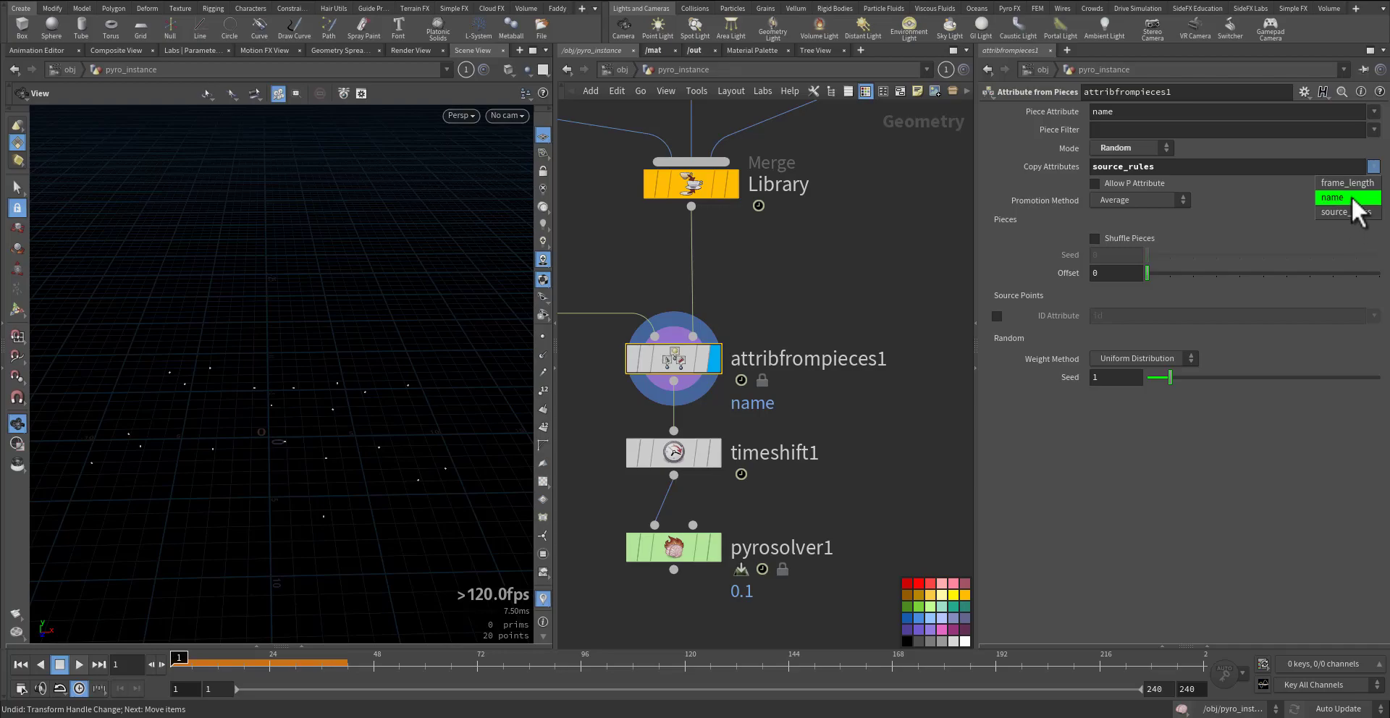
Step: Select the timeshift1 node, display its output and examine its frame settings
{"action": "middle_click_drag", "start_coordinate": [870, 441], "coordinate": [887, 381]}
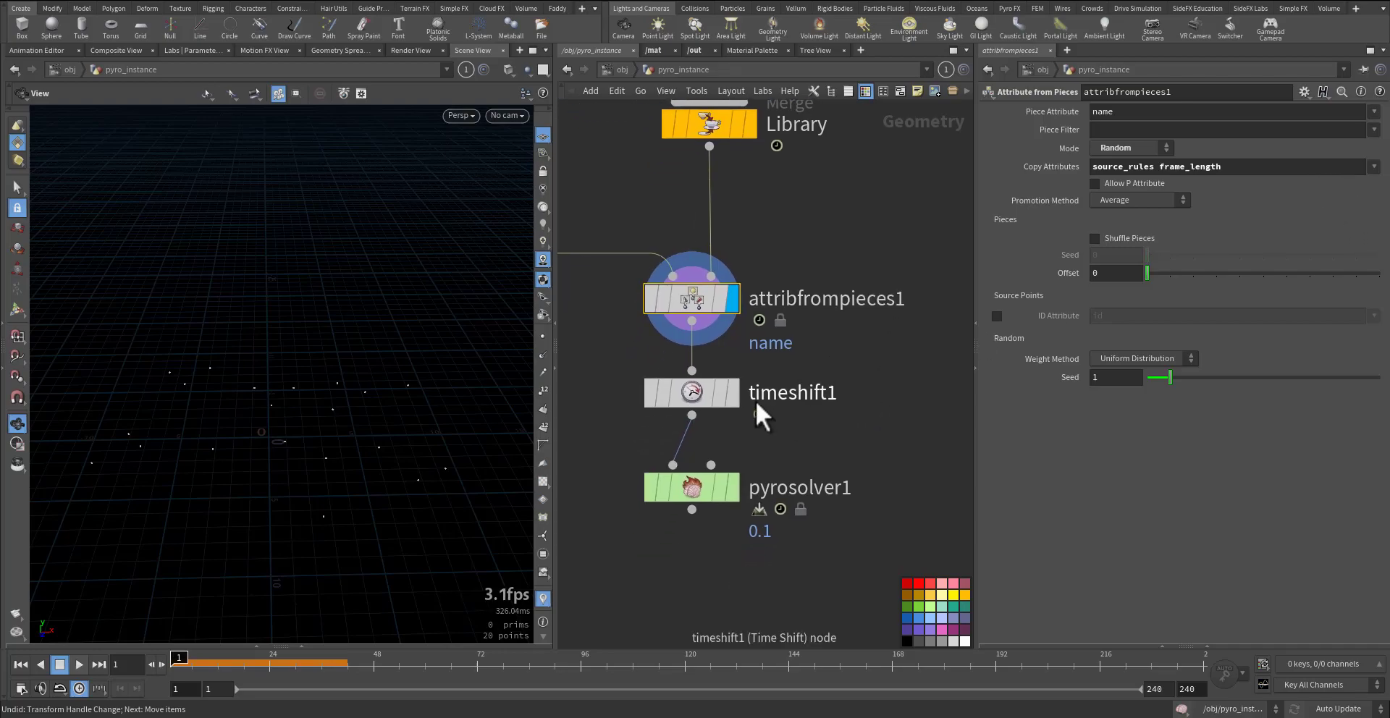
{"action": "left_click", "coordinate": [736, 398]}
{"action": "left_click", "coordinate": [703, 398]}
Step: Display the pyrosolver1 node and set its Voxel Size to 0.2 in the general setup settings
{"action": "mouse_move", "coordinate": [738, 494]}
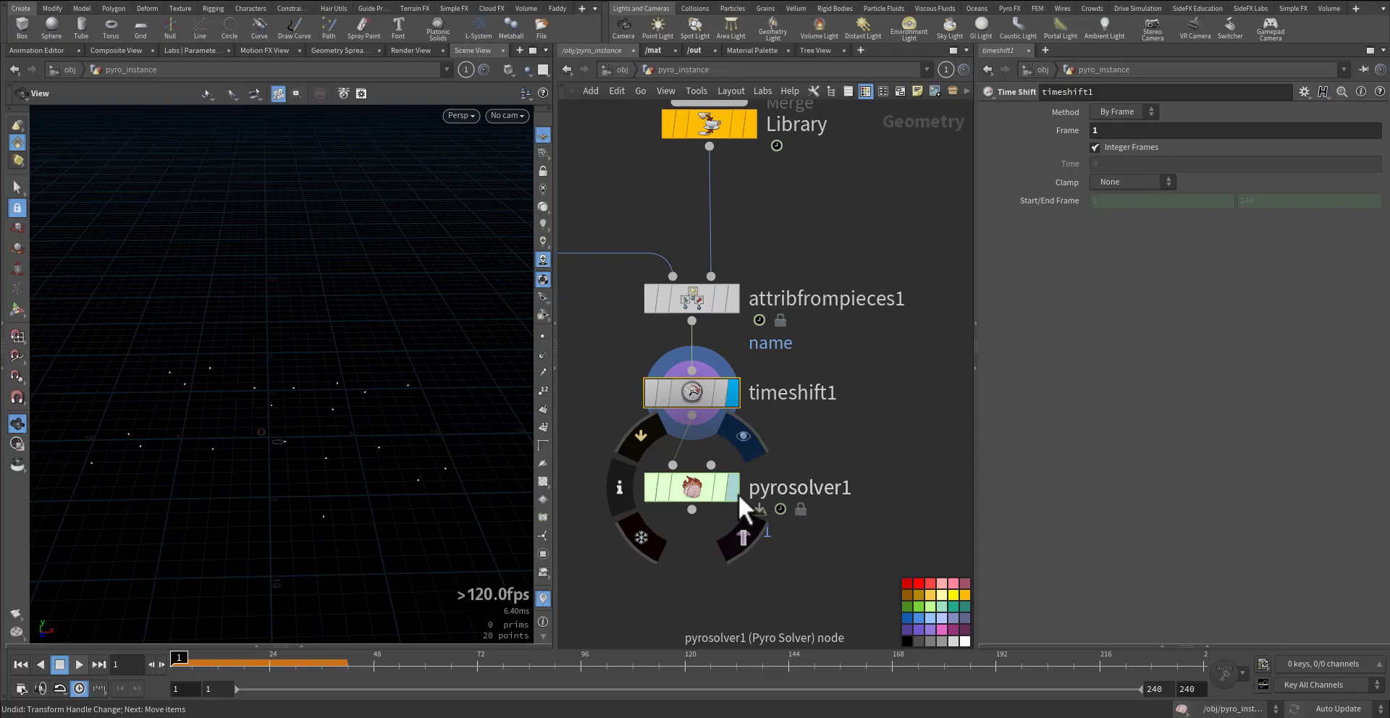
{"action": "left_click", "coordinate": [685, 488]}
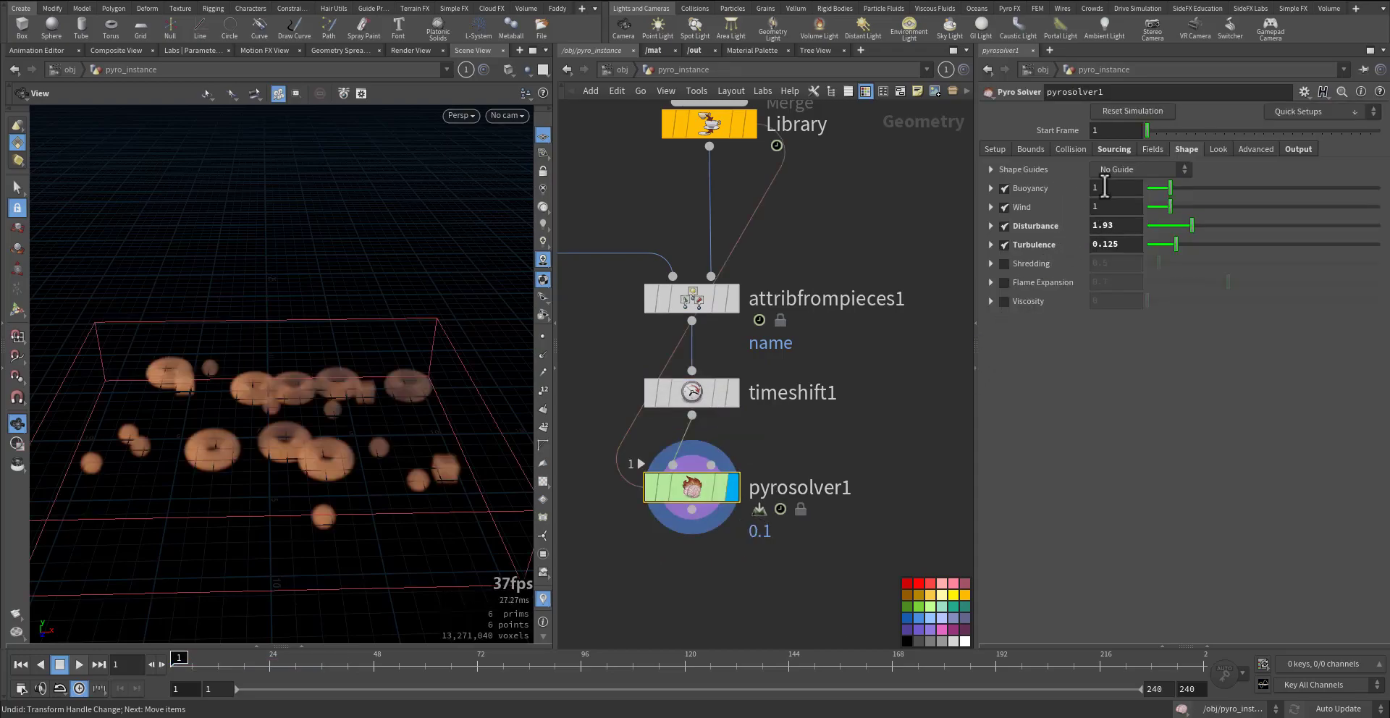
{"action": "left_click", "coordinate": [997, 149]}
{"action": "left_click_drag", "start_coordinate": [1096, 190], "coordinate": [1119, 191]}
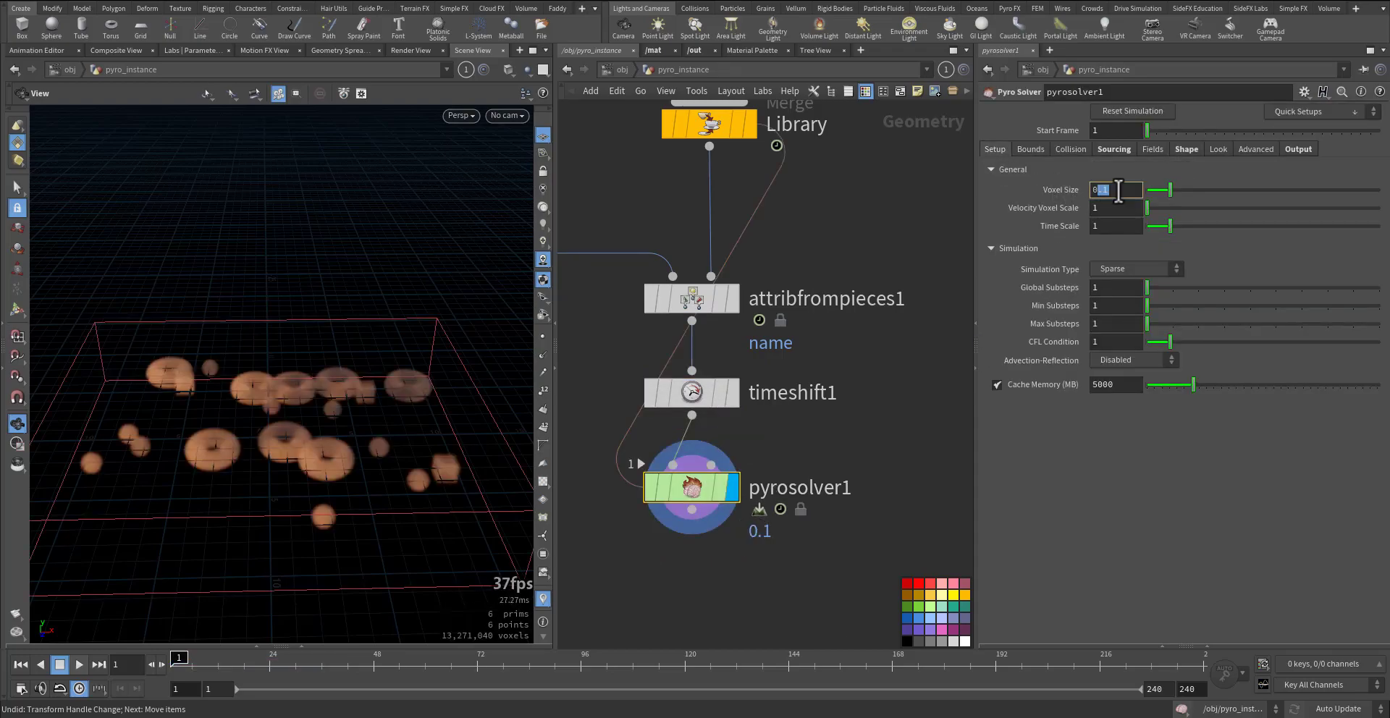
{"action": "type", "text": ".2"}
{"action": "key", "text": "Return"}
Step: Play the smoke simulation in the viewport and return it to frame 1
{"action": "key", "text": "Up"}
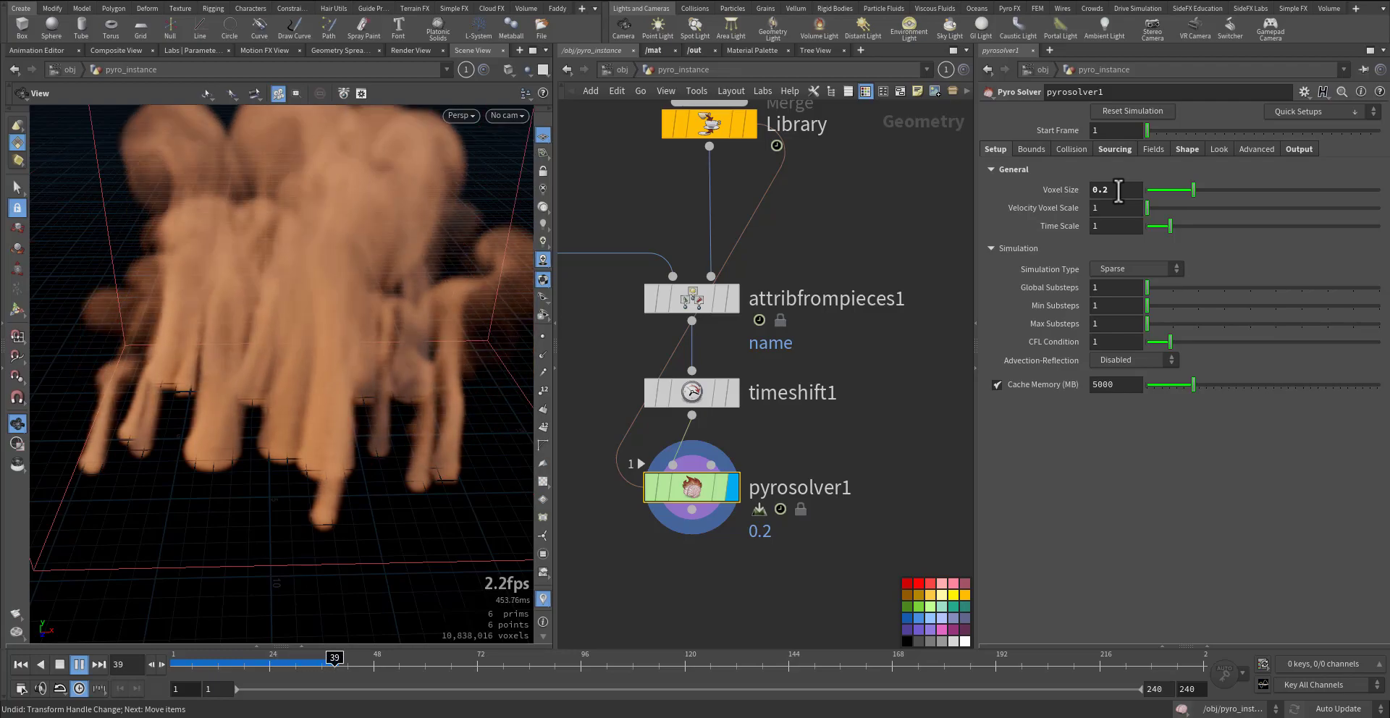
{"action": "key", "text": "ctrl+Up"}
{"action": "middle_click_drag", "start_coordinate": [859, 444], "coordinate": [838, 416]}
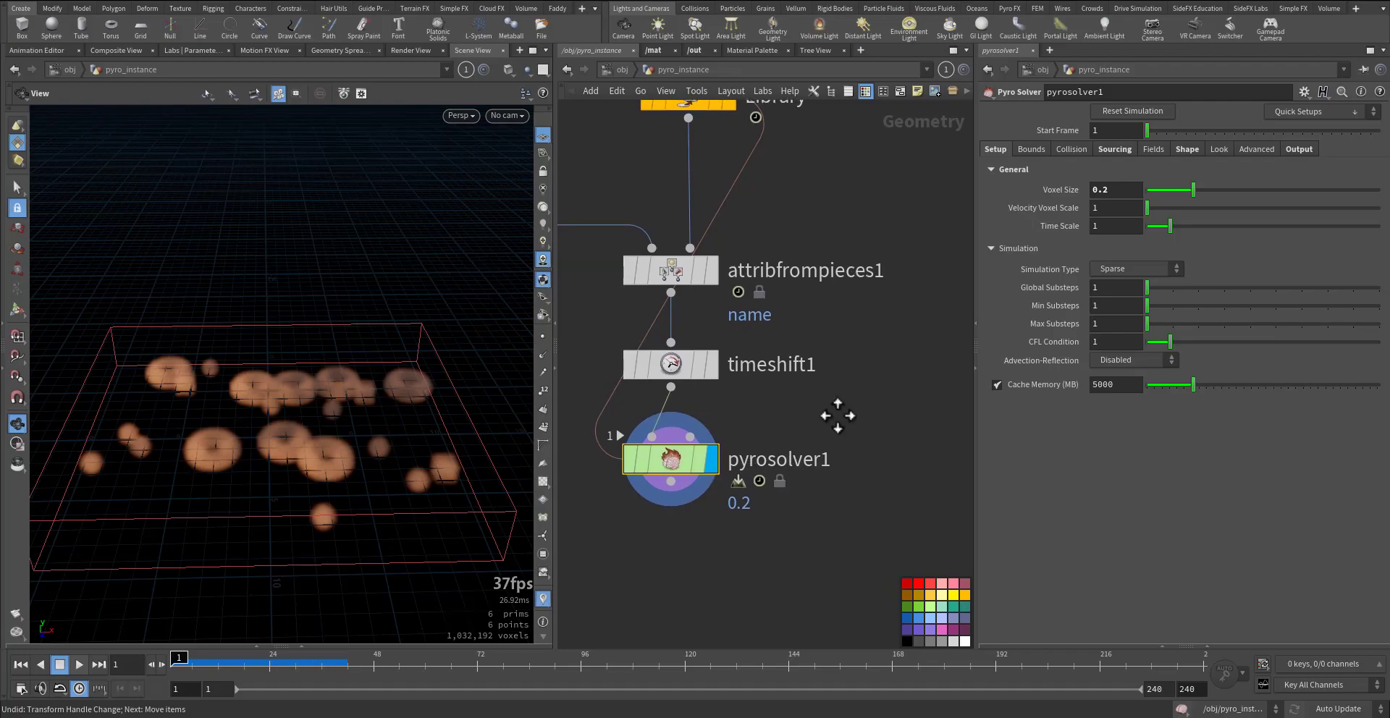